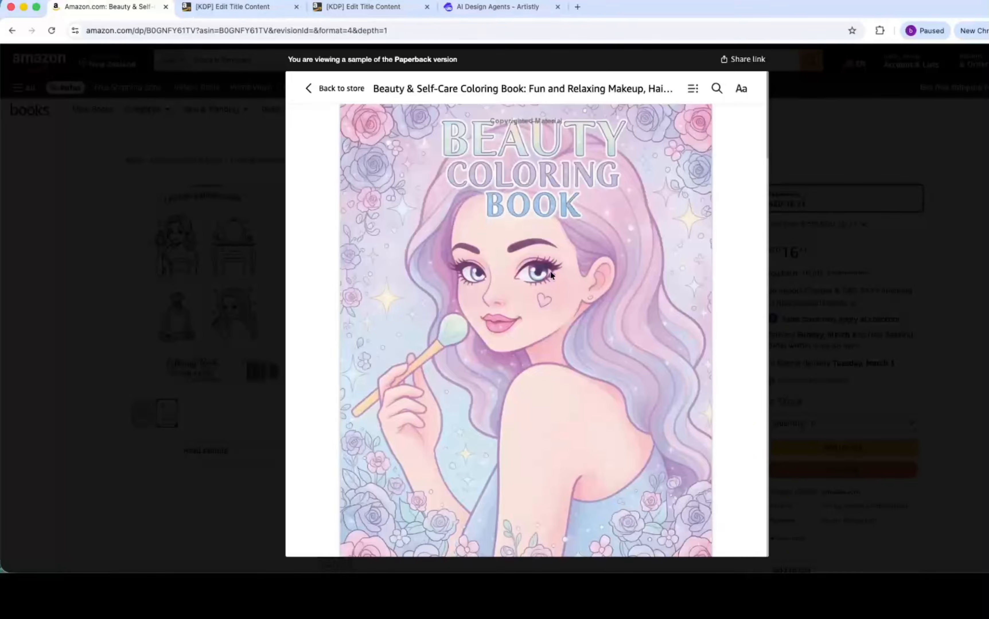
Look through the cover and interior pages of the Beauty & Self-Care Coloring Book sample.
scroll(767, 148, "down", 15)
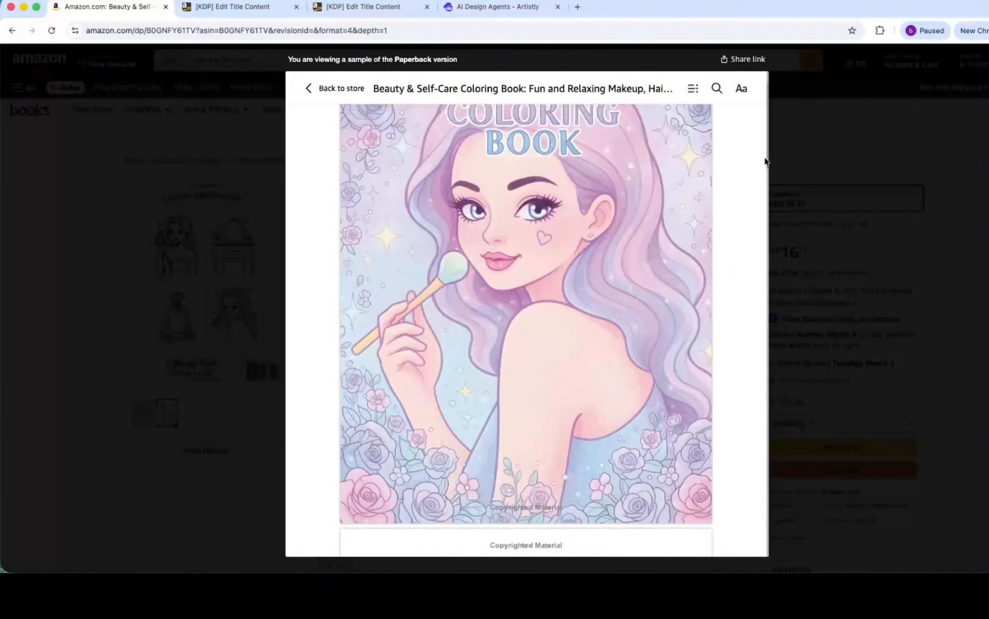
scroll(745, 273, "down", 20)
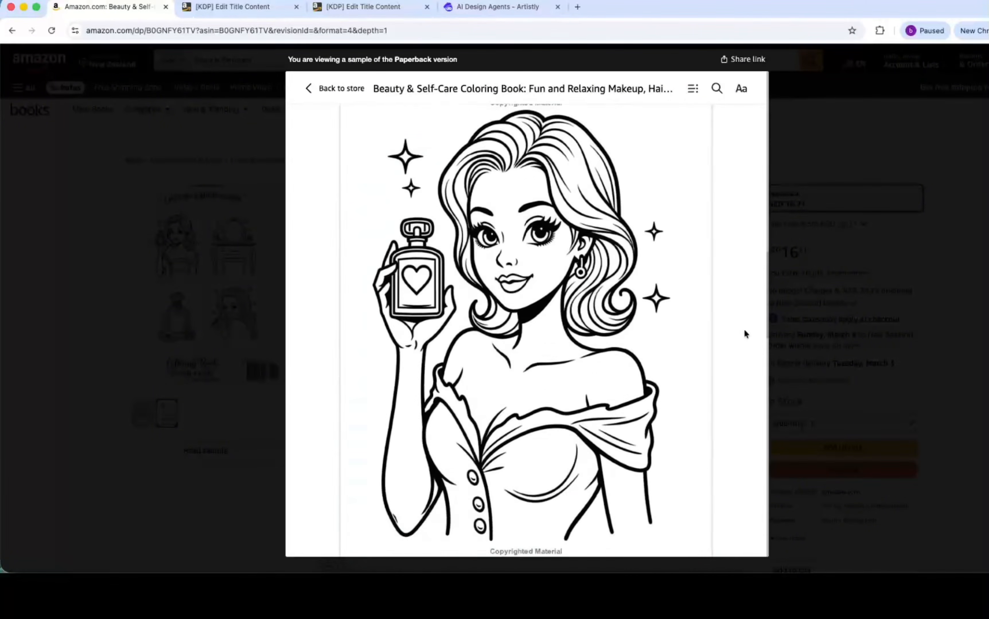
scroll(726, 472, "down", 6)
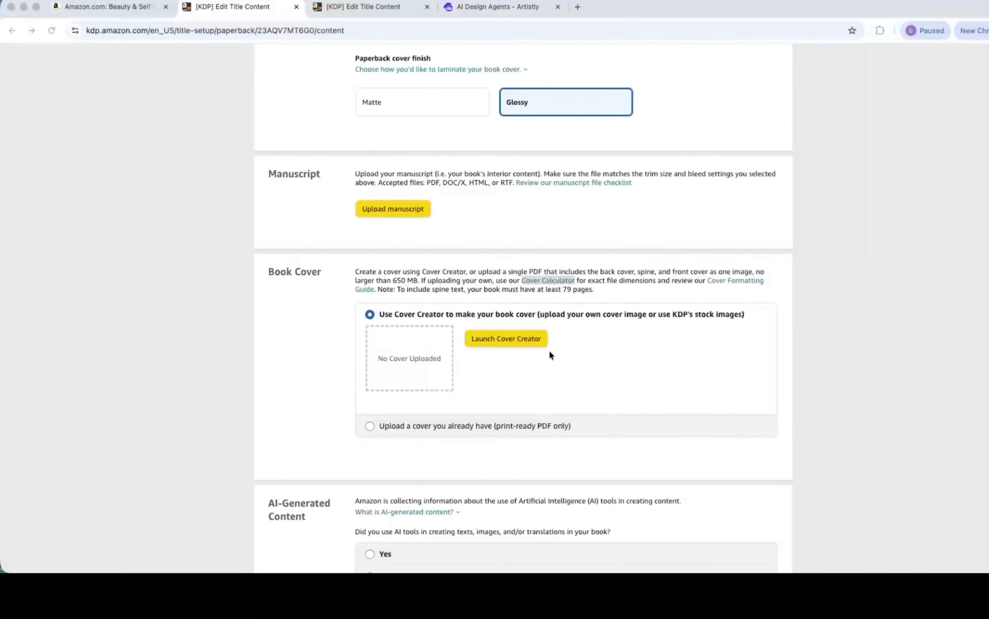
Launch Cover Creator for the paperback and choose the design that uses the front cover image.
left_click(523, 340)
left_click(515, 340)
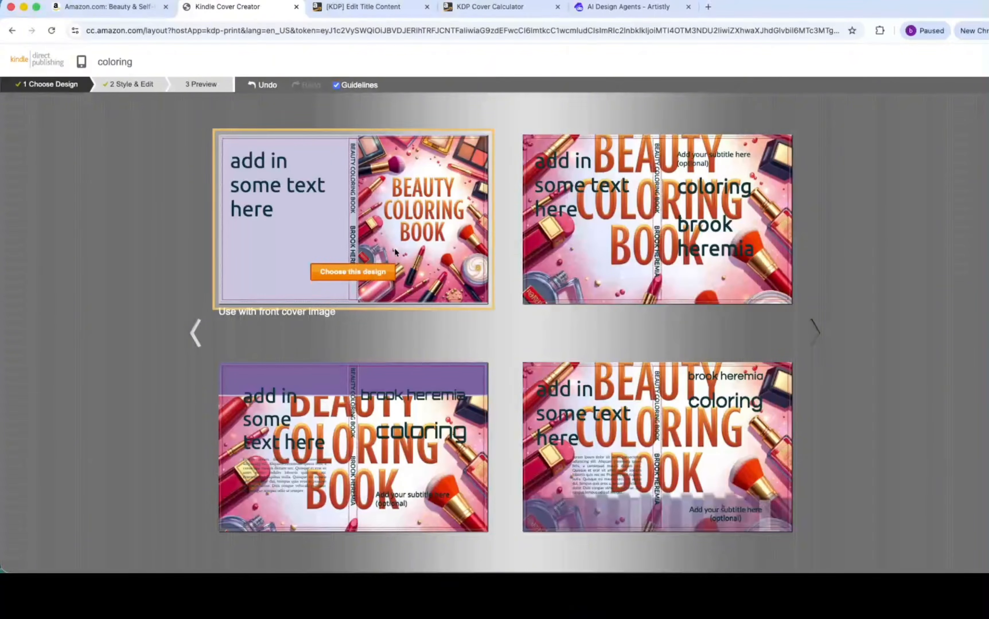
left_click(378, 258)
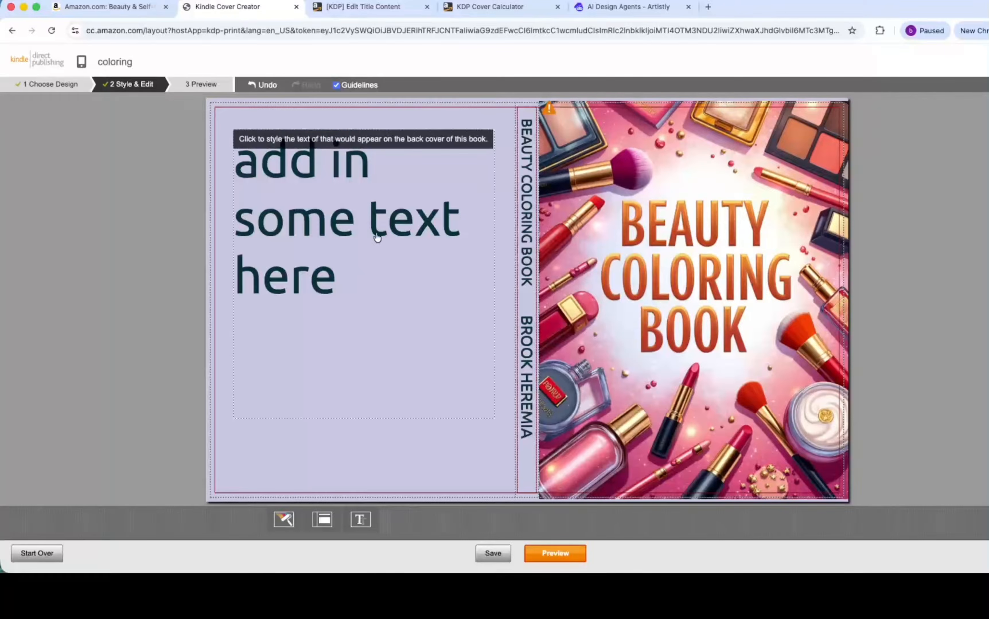
Examine the editable back cover text and the spine text in the cover layout.
left_click(342, 250)
left_click_drag(342, 250, 259, 176)
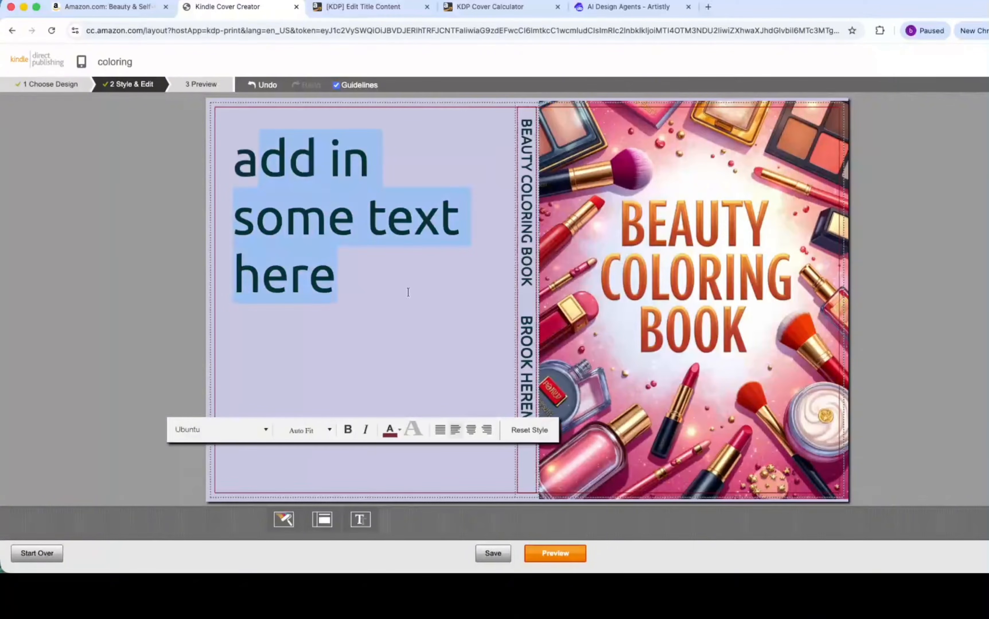
left_click(380, 294)
left_click(529, 153)
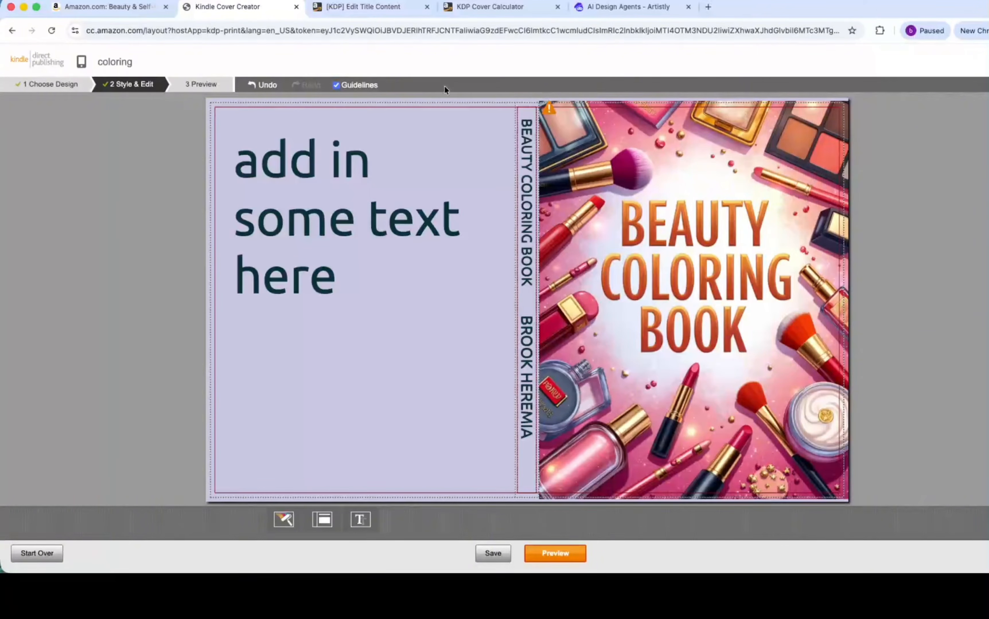
Return to the title's Book Cover section and open the KDP Cover Calculator.
left_click(349, 10)
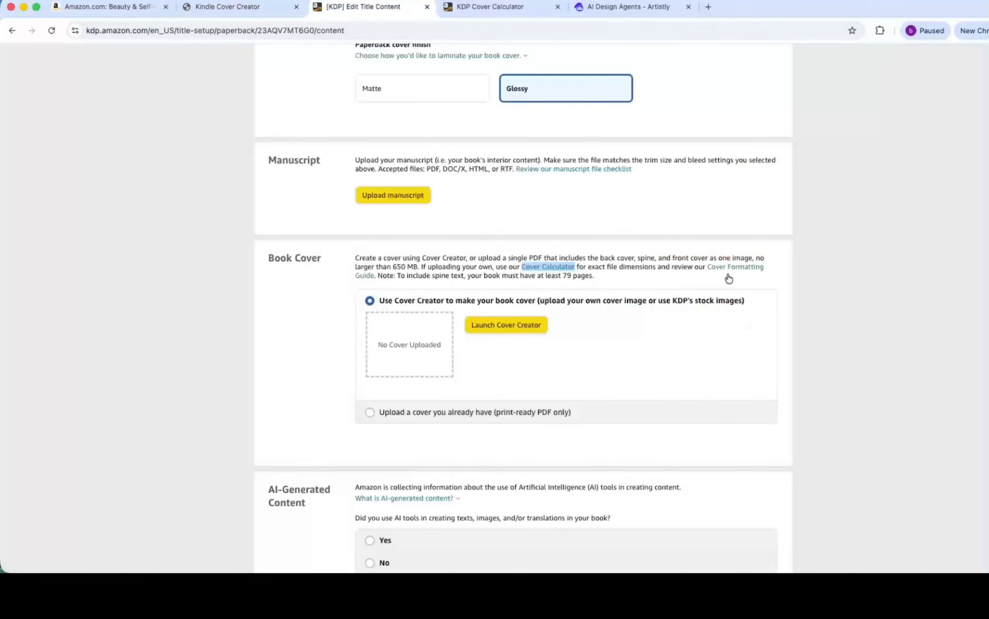
left_click(689, 387)
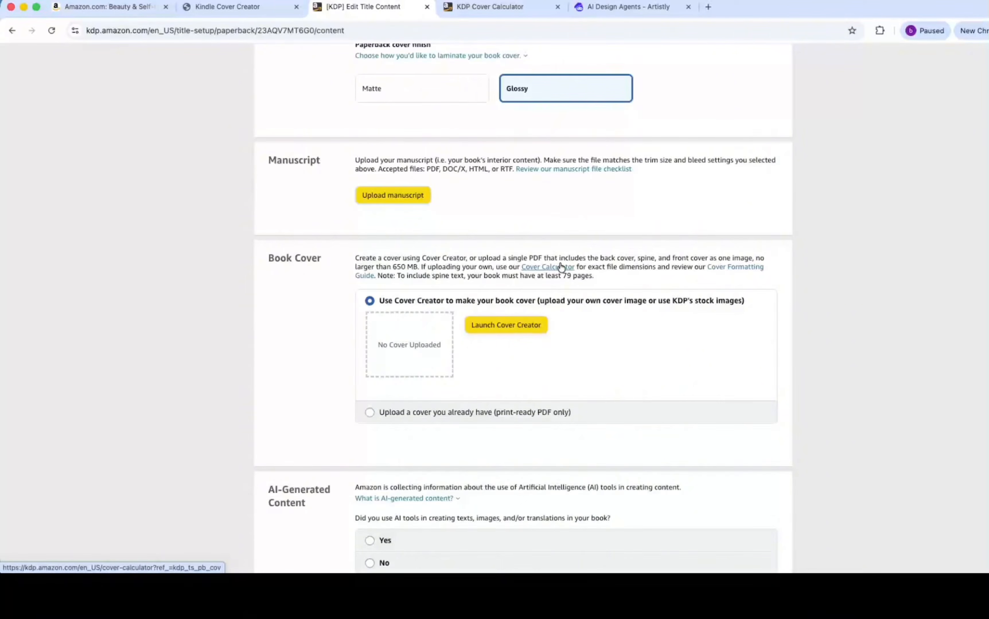
left_click(499, 9)
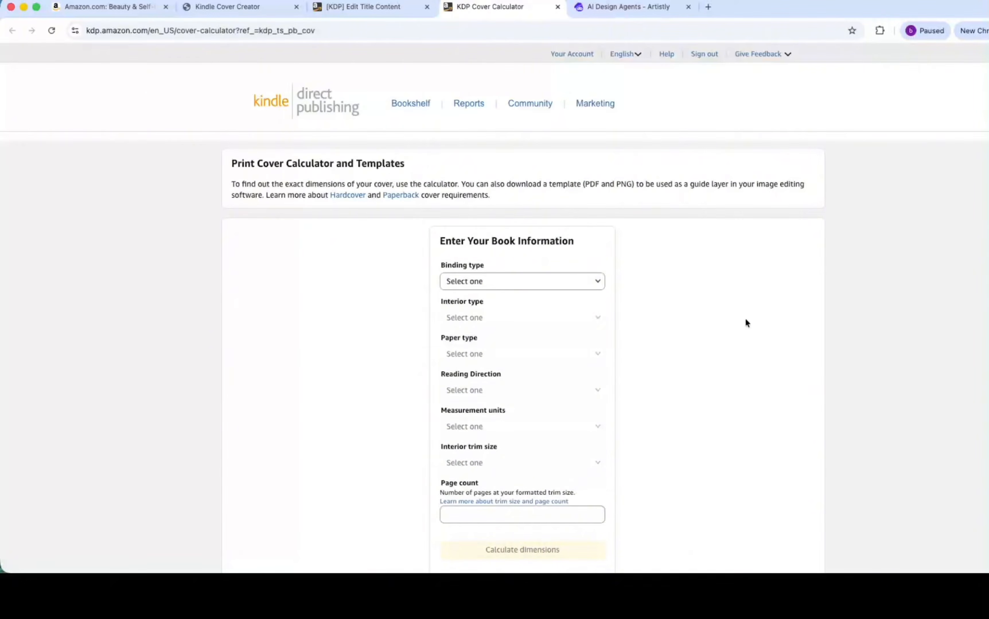
Set the binding type to Paperback, the interior type to Black & white and the paper type to White paper.
left_click(504, 283)
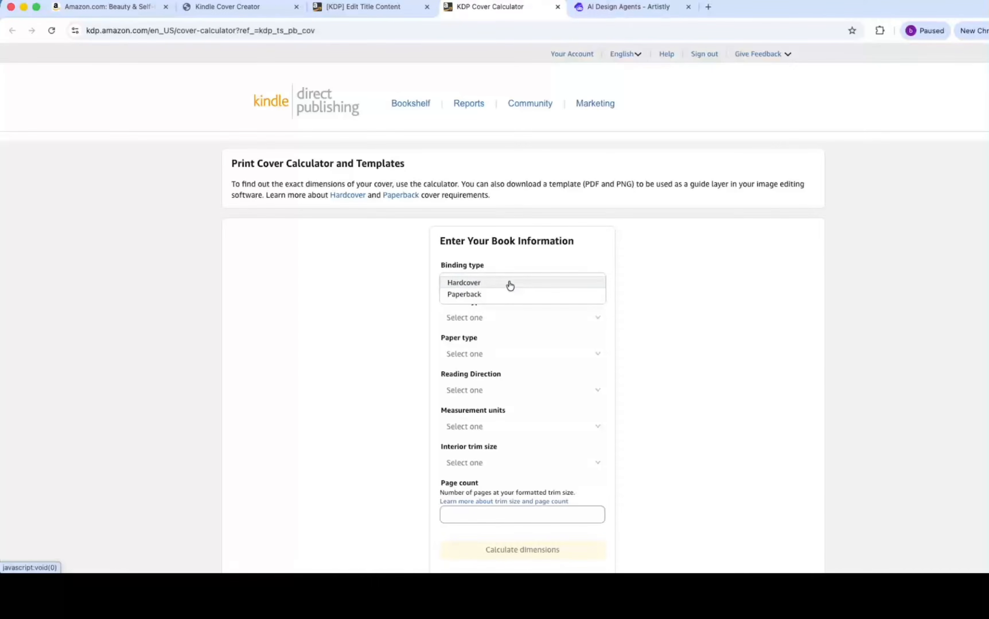
left_click(473, 294)
left_click(515, 316)
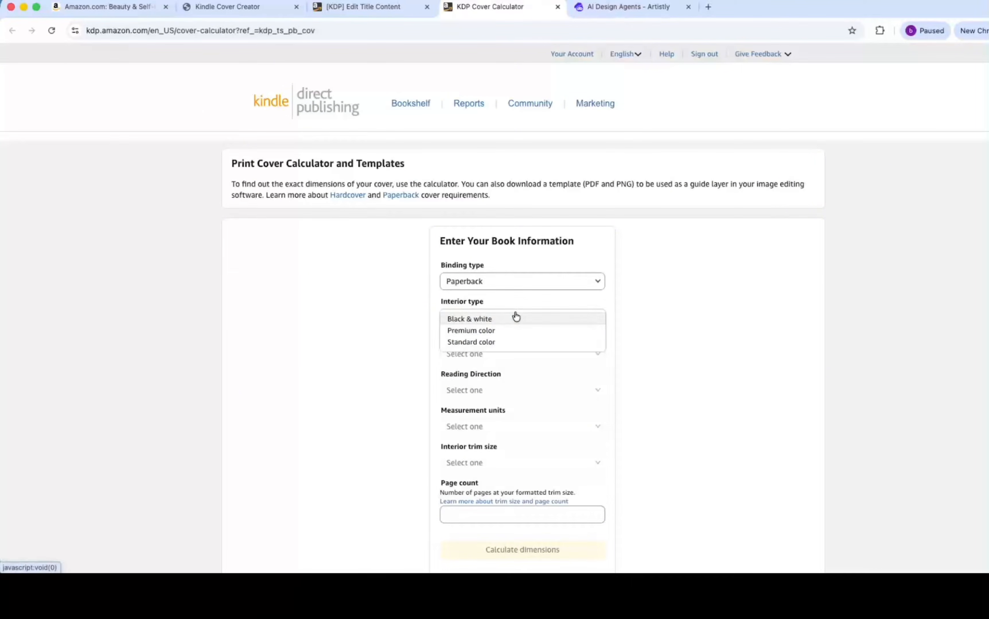
left_click(497, 321)
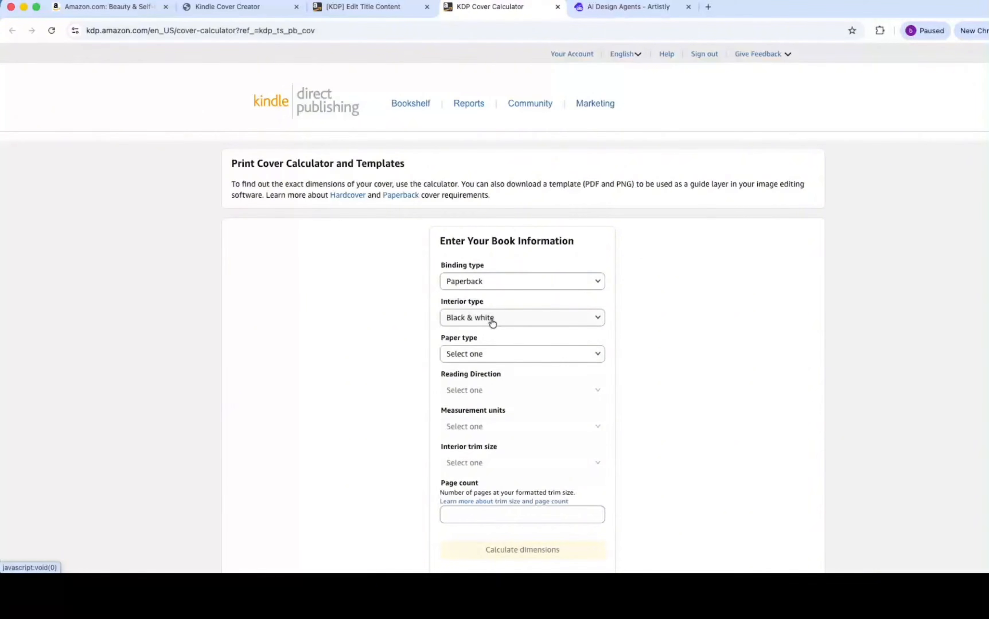
left_click(499, 358)
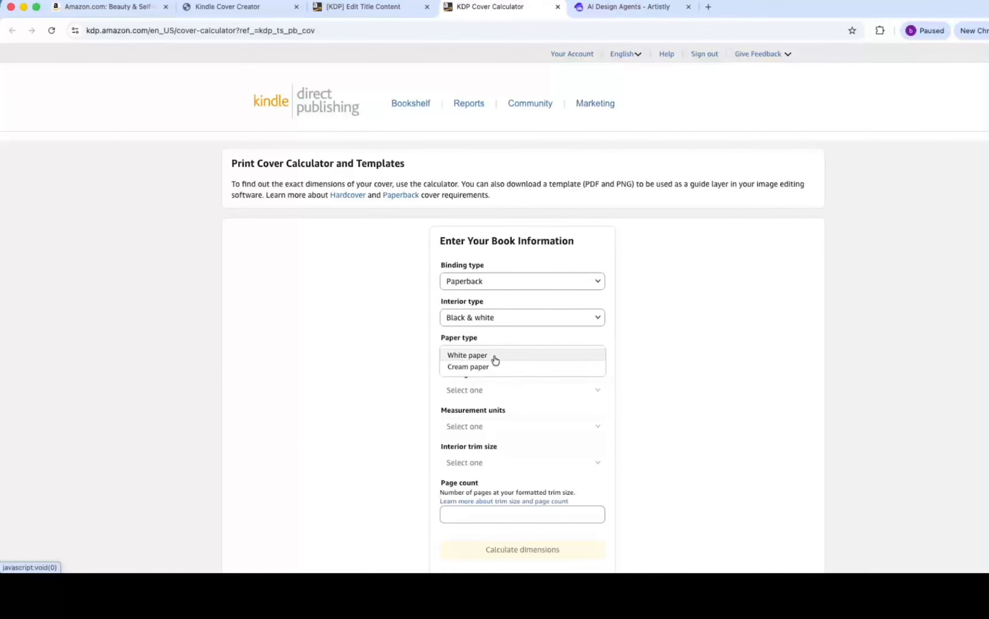
left_click(492, 360)
Set the reading direction to Left to Right, the measurement units to Inches and the interior trim size to 8.5 x 11 in.
left_click(497, 393)
left_click(485, 392)
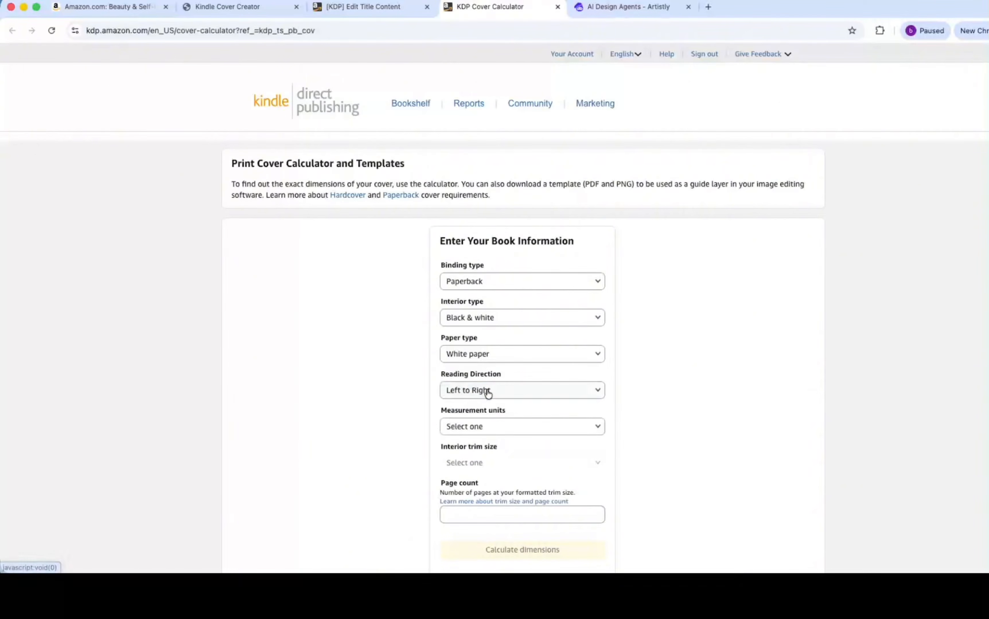
left_click(486, 426)
left_click(480, 430)
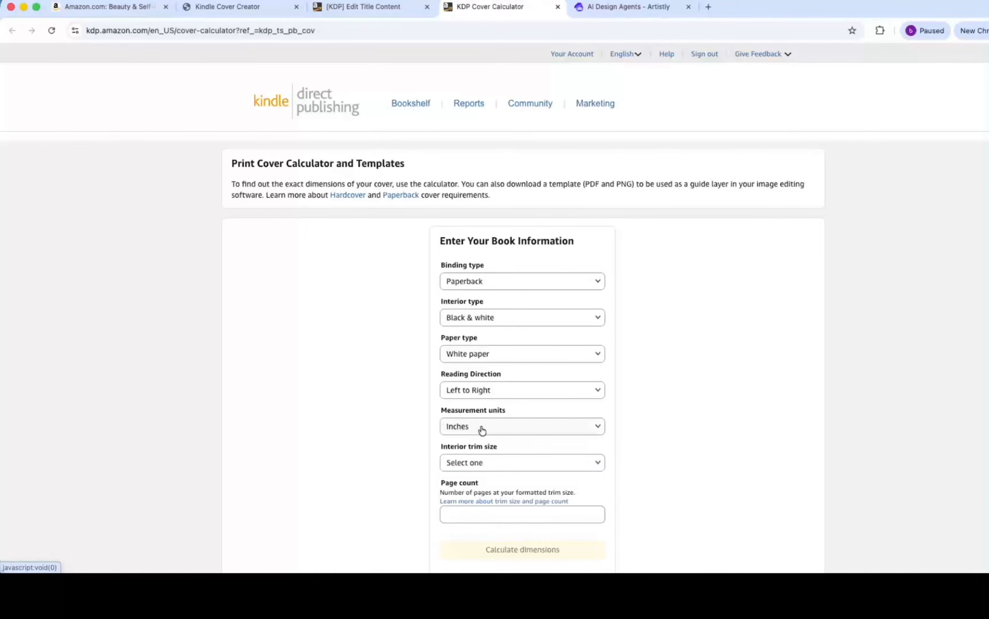
left_click(480, 464)
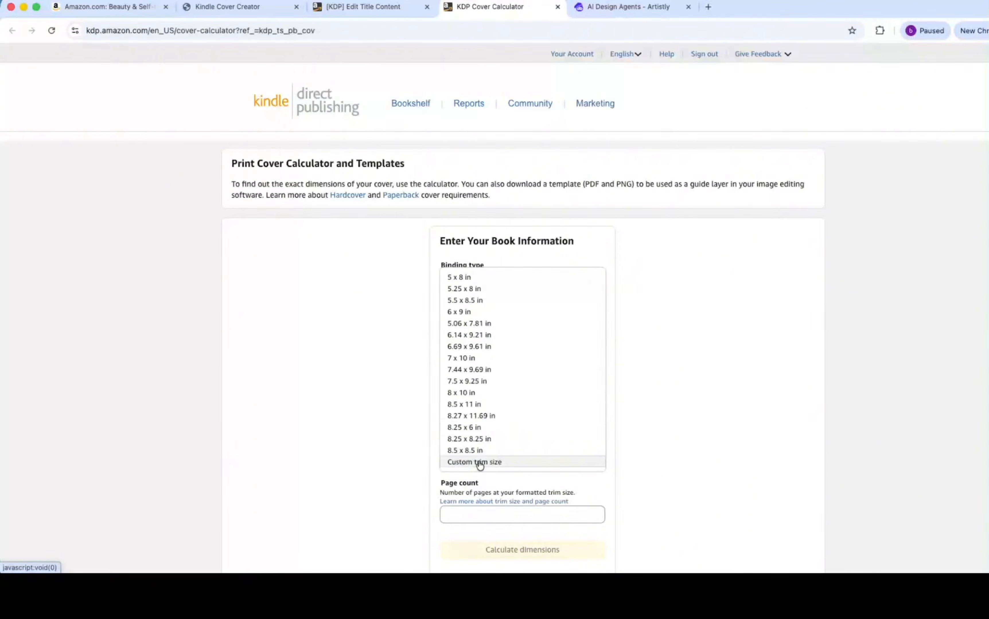
left_click(460, 405)
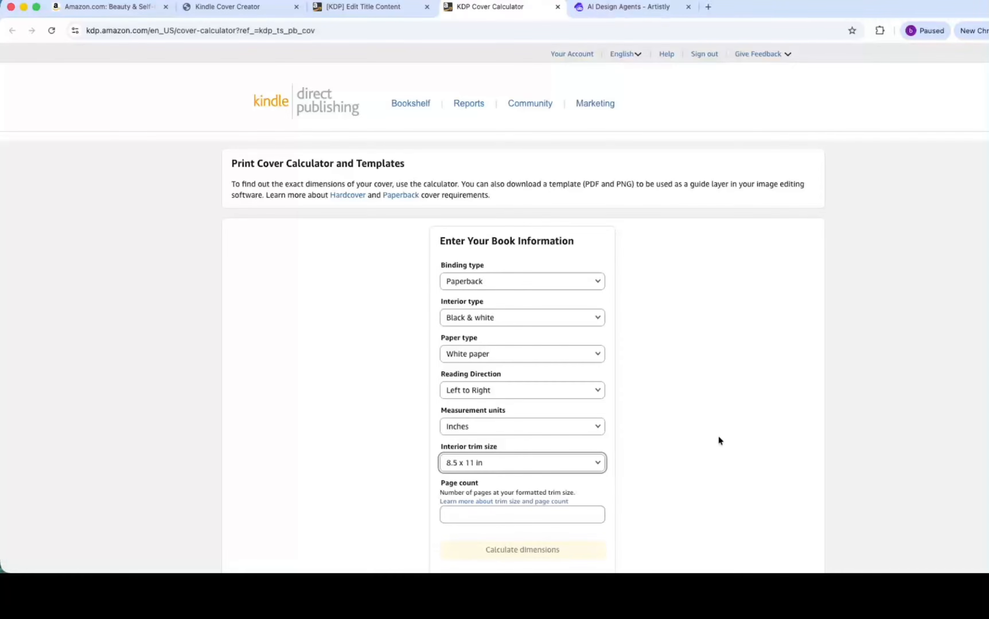
Try the custom trim size option and return the interior trim size to 8.5 x 11 in.
left_click(554, 461)
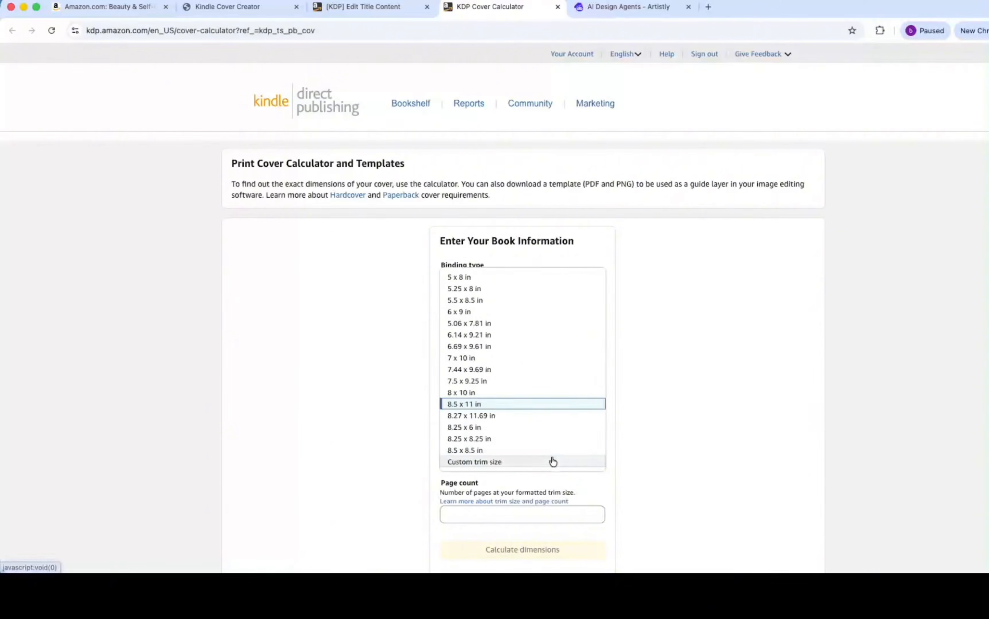
left_click(515, 463)
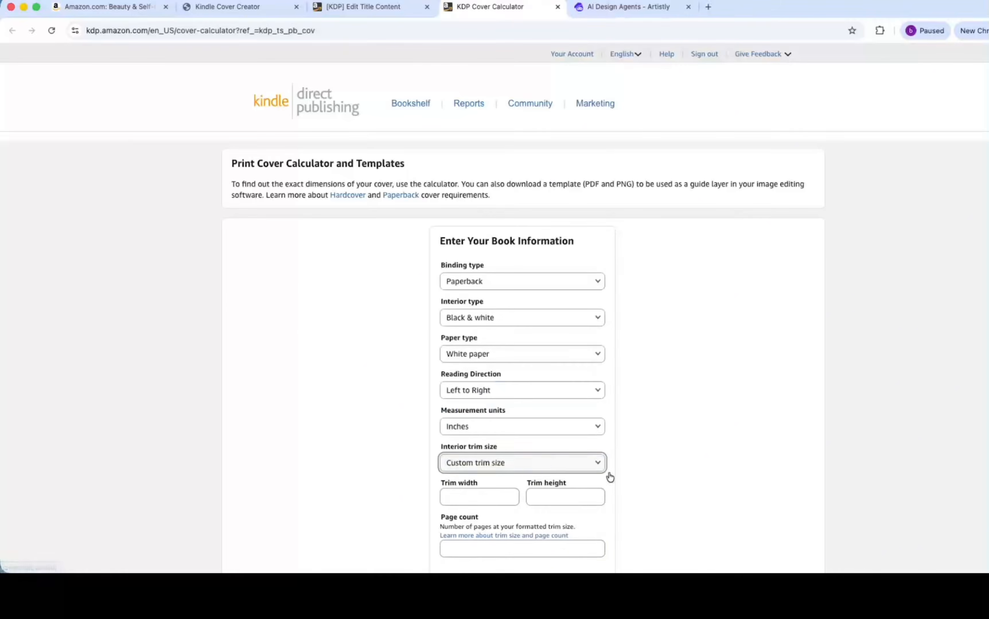
left_click(545, 468)
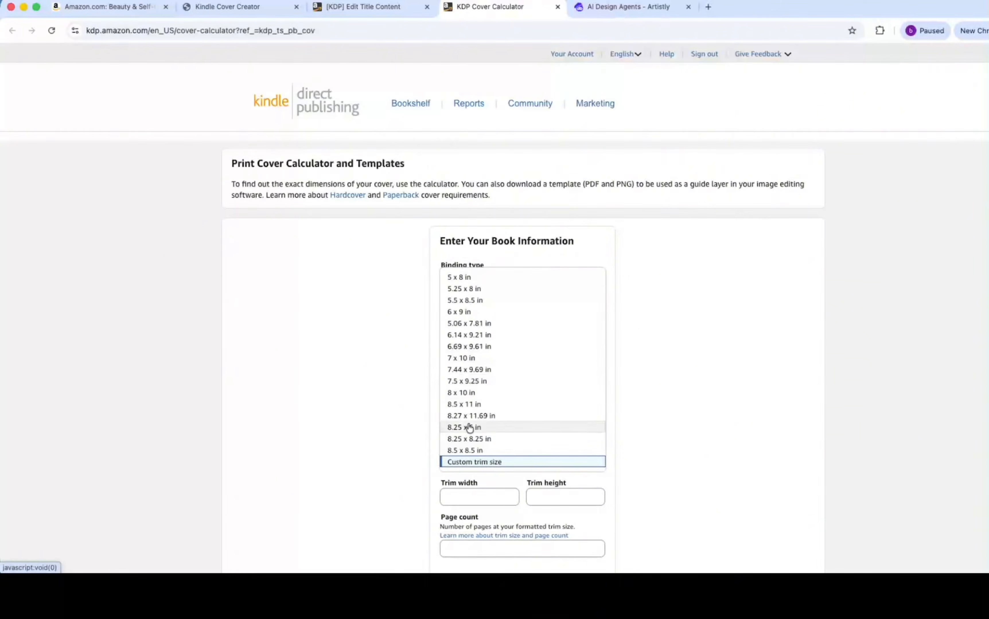
left_click(512, 405)
Enter a page count of 100 and calculate the cover dimensions.
left_click(460, 514)
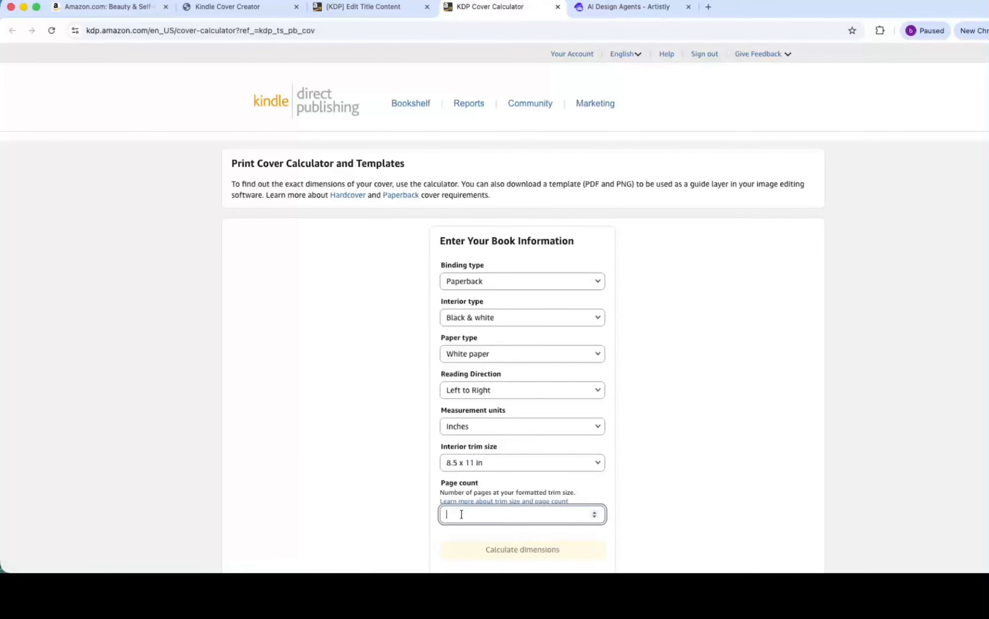
type("0")
key("BackSpace")
type("100")
left_click(718, 445)
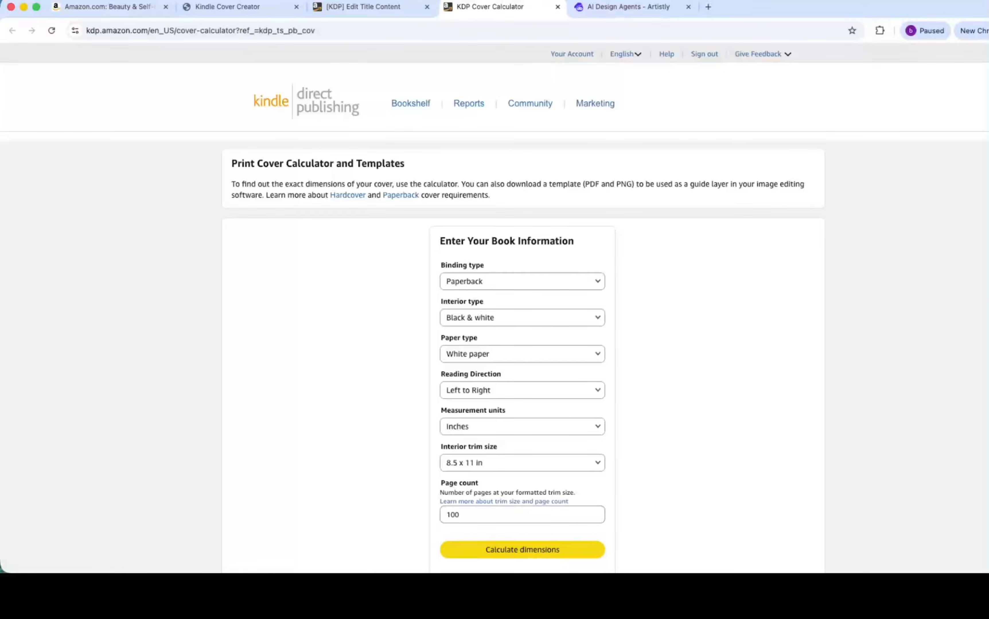
scroll(526, 401, "down", 4)
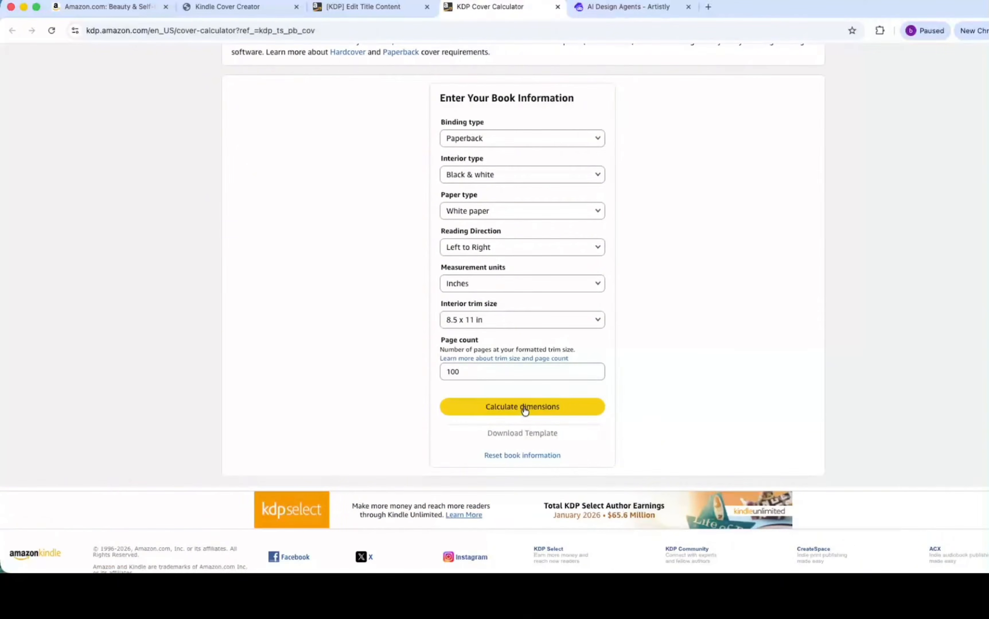
left_click(522, 407)
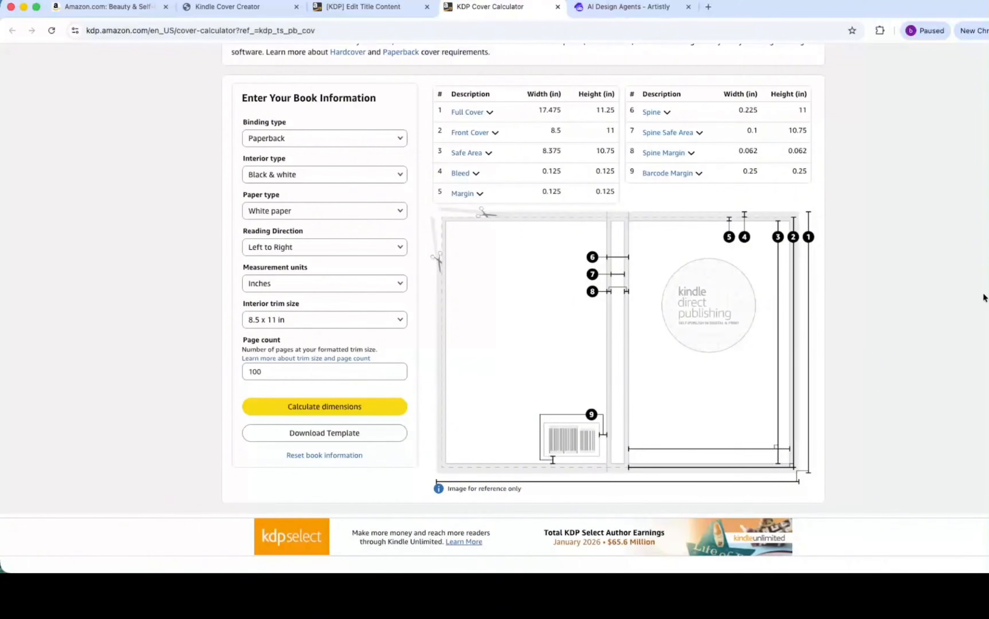
Download the cover template for the calculated paperback dimensions.
scroll(495, 308, "up", 1)
scroll(981, 240, "up", 1)
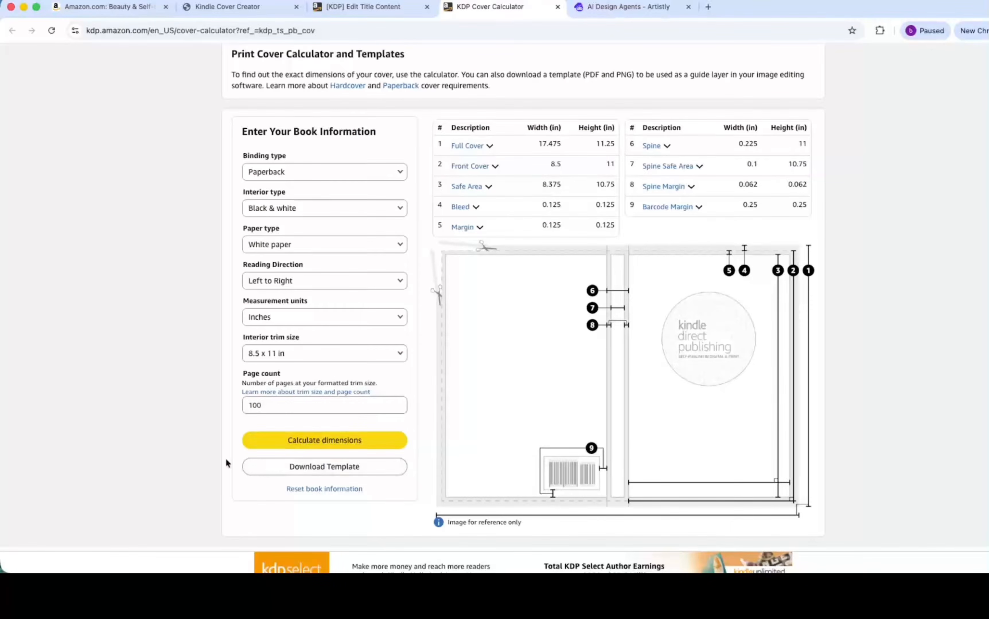
left_click(302, 470)
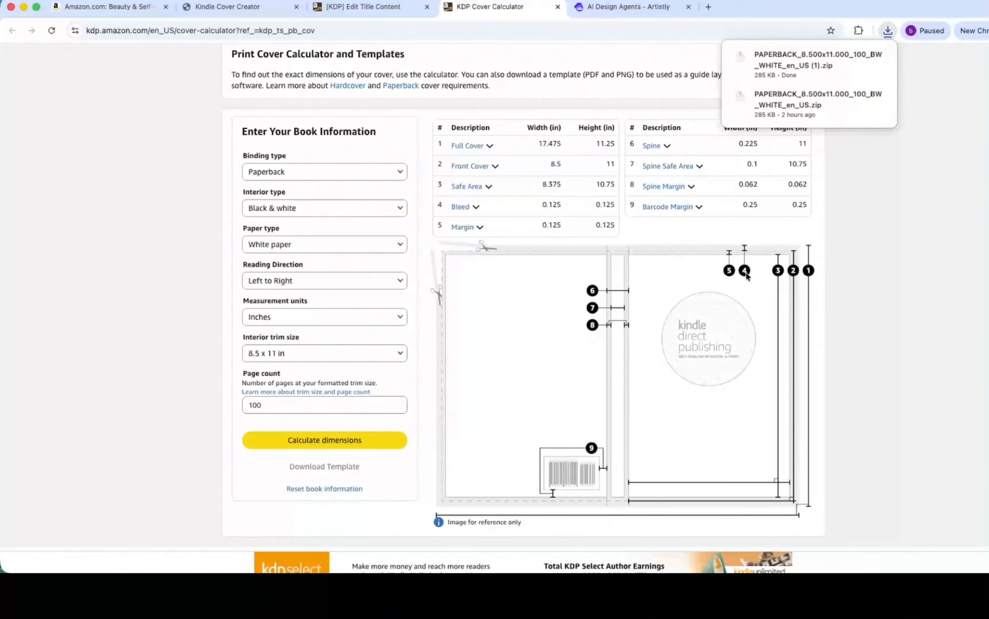
scroll(746, 276, "down", 1)
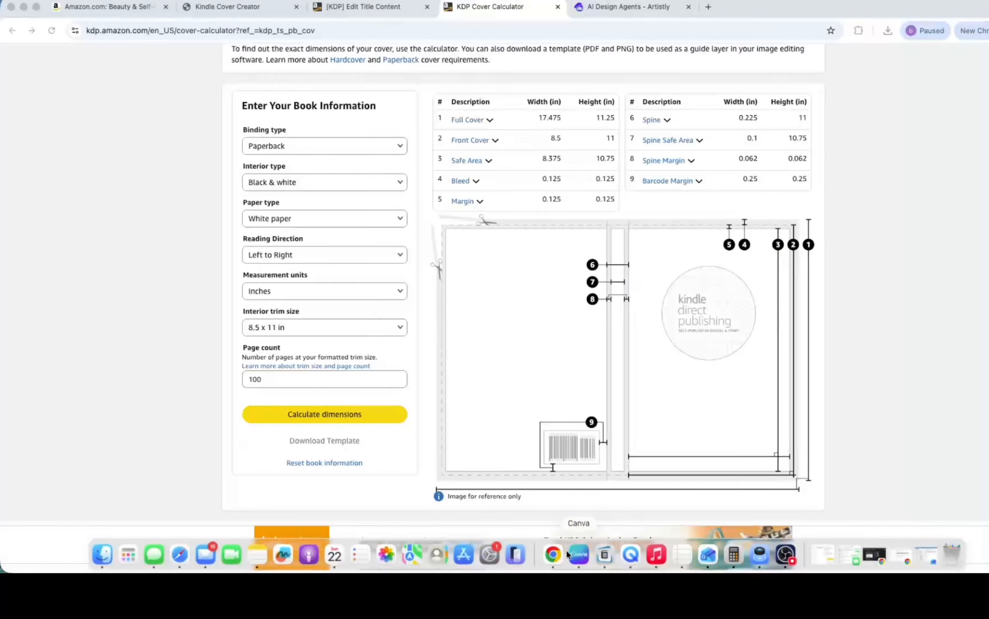
Switch to the blank 17.475 x 11.25 in design in Canva and upload the paperback template PNG from its Downloads subfolder.
left_click(573, 557)
left_click(938, 145)
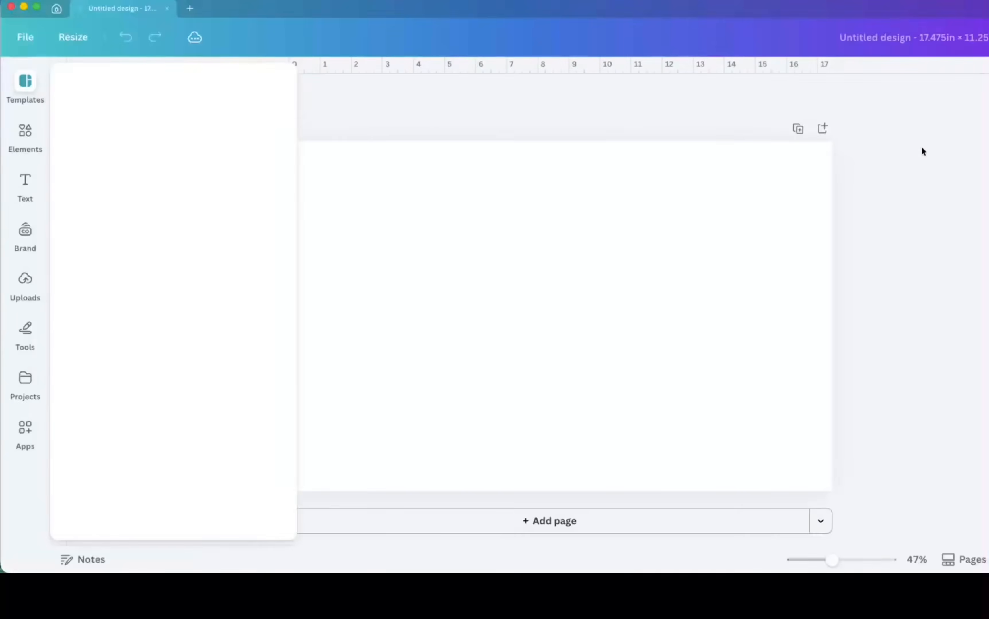
left_click(25, 287)
left_click(182, 125)
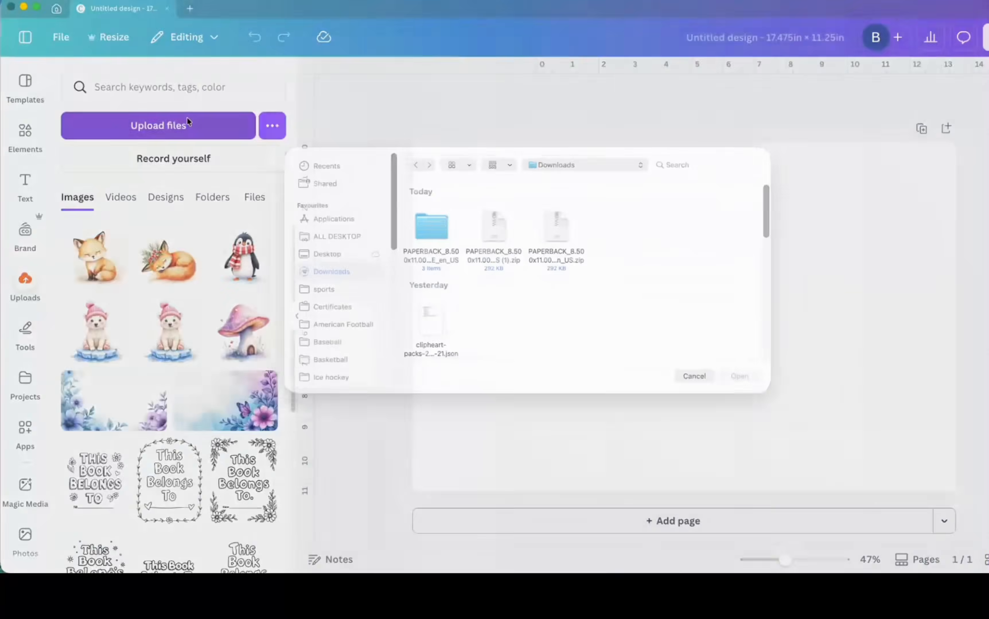
left_click(422, 234)
double_click(422, 235)
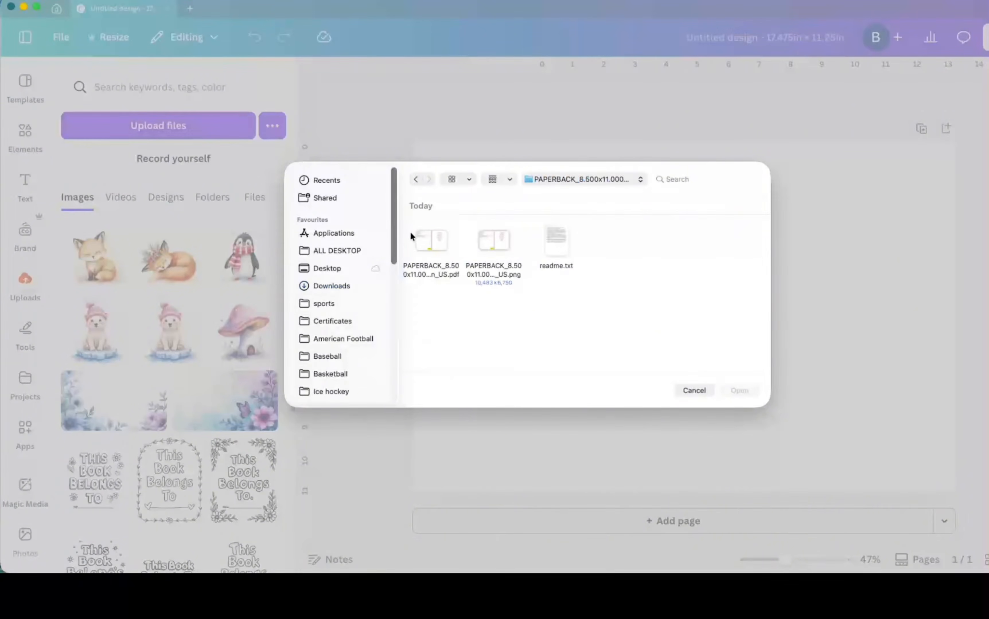
left_click(481, 261)
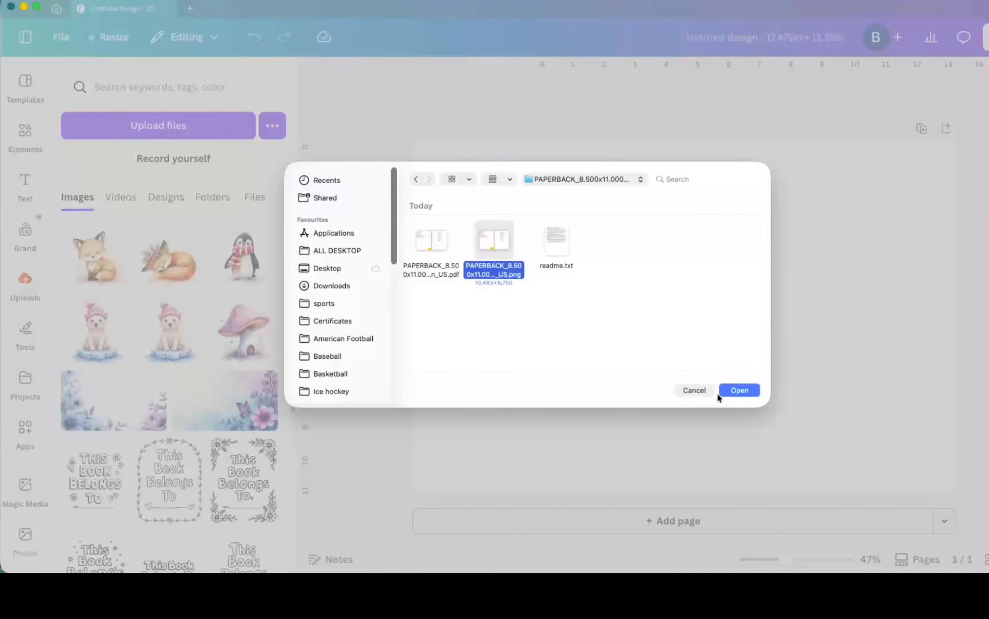
left_click(738, 391)
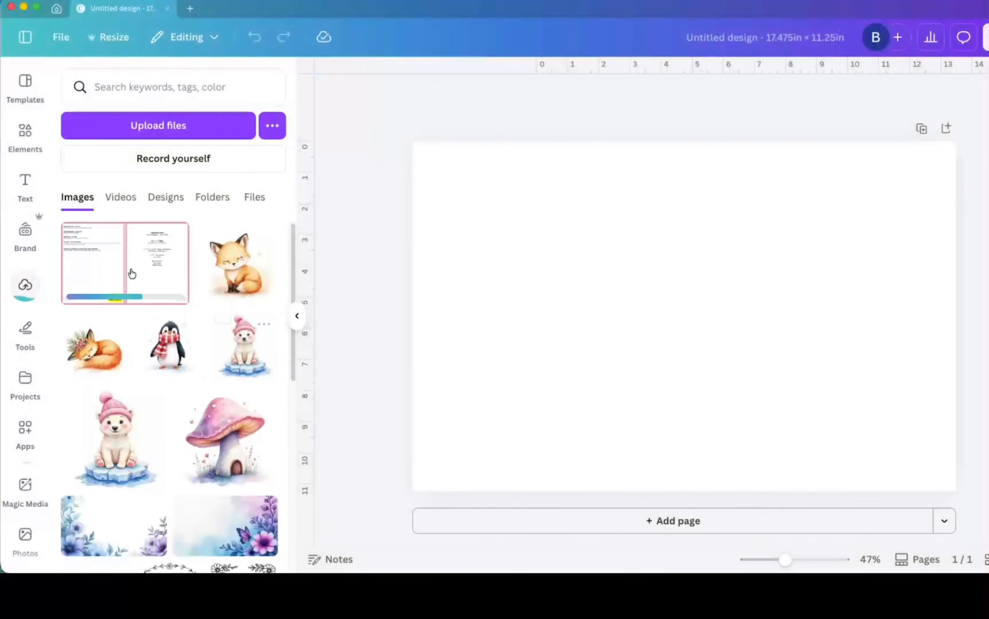
Place the uploaded cover template on the page and enlarge it to fill the whole canvas.
left_click(127, 269)
left_click_drag(604, 273, 548, 221)
left_click_drag(747, 358, 957, 492)
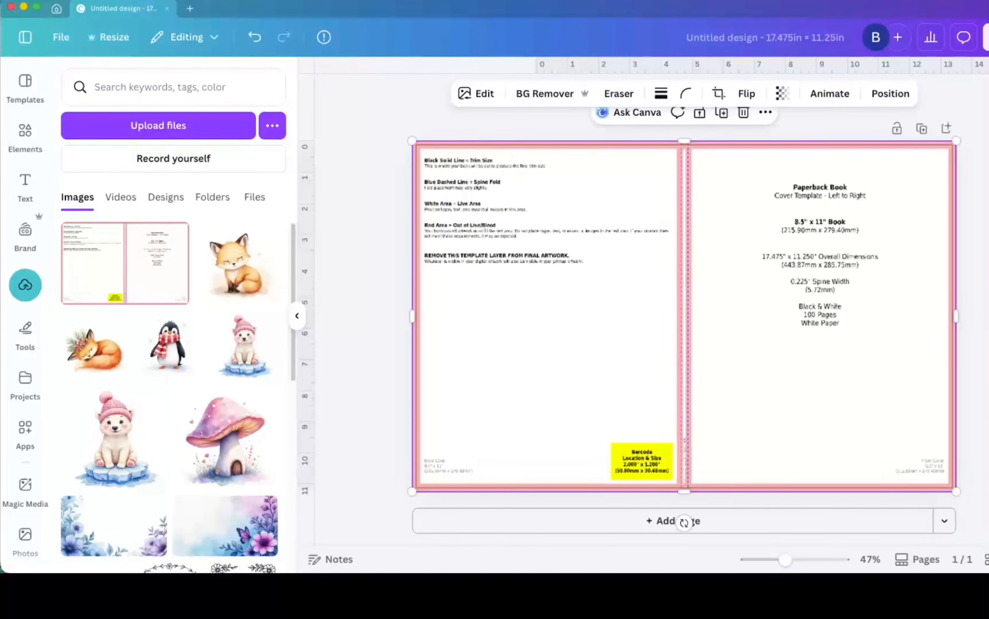
left_click(976, 450)
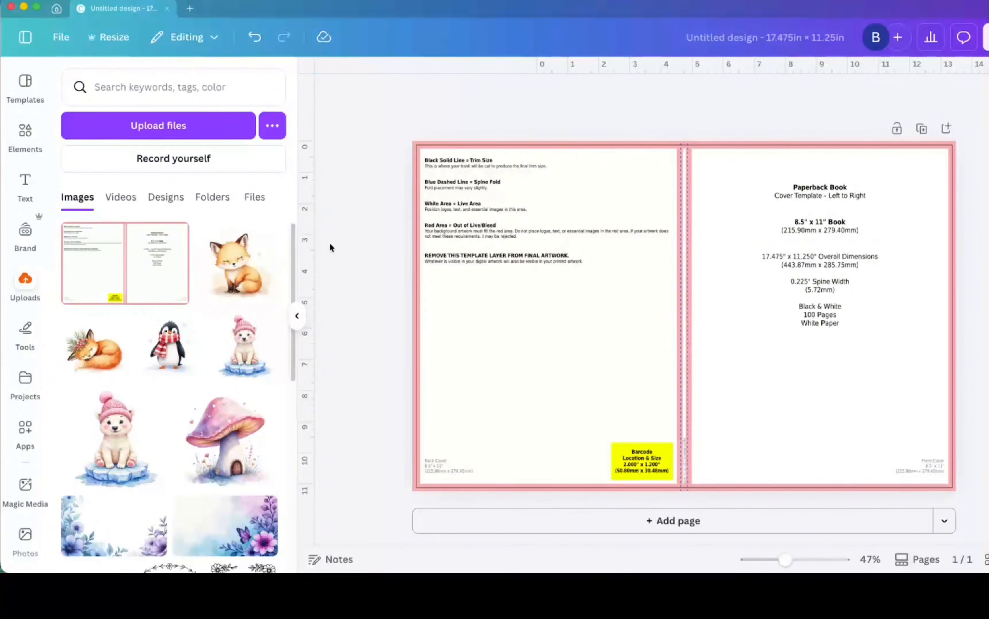
Try lowering the cover template image's transparency to about 27, and restore it to 100.
left_click(691, 179)
left_click(804, 94)
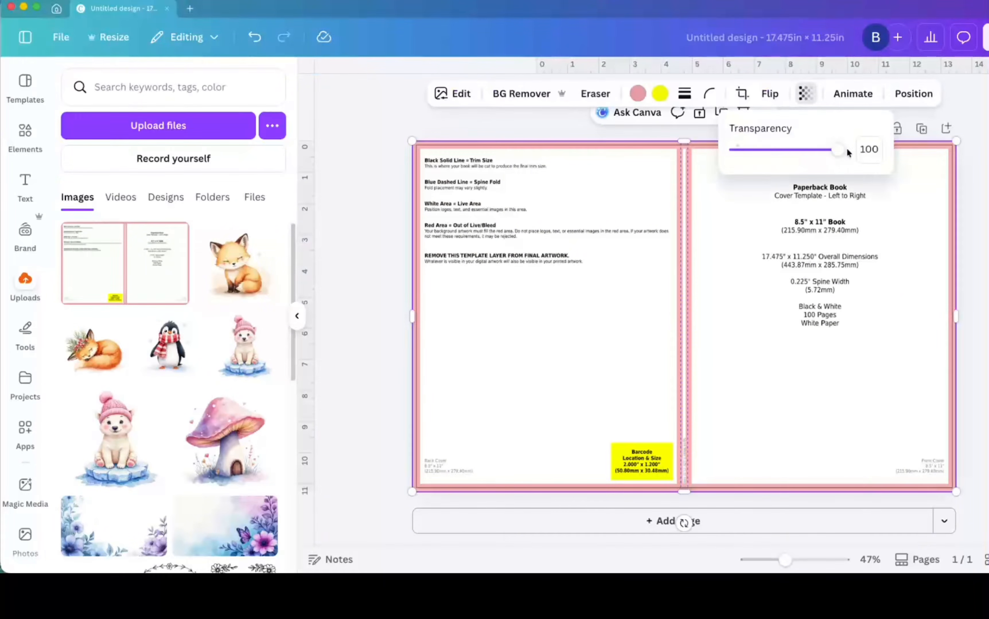
left_click_drag(847, 153, 764, 153)
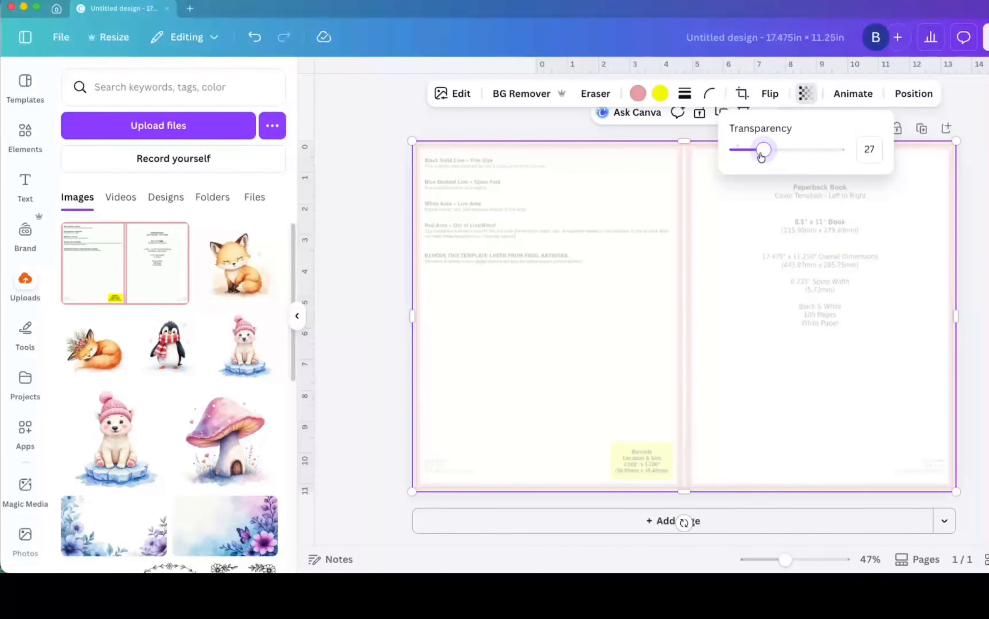
left_click_drag(763, 155, 928, 153)
left_click(344, 249)
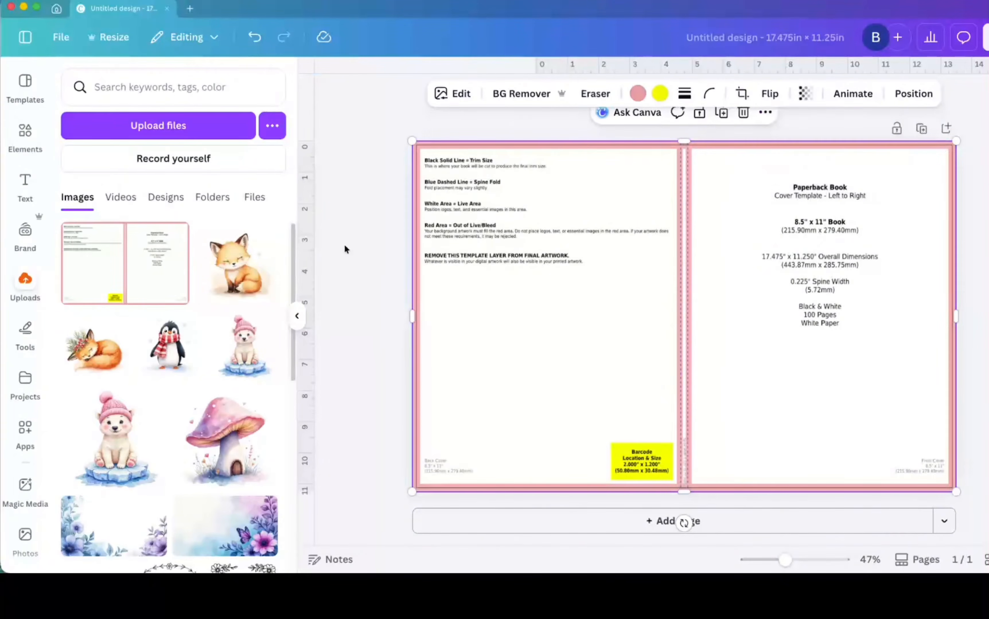
Place guides along the spine's front-cover edge and the template's upper live-area edge, and check the rulers and guides setting.
left_click_drag(305, 247, 686, 305)
left_click_drag(610, 69, 629, 148)
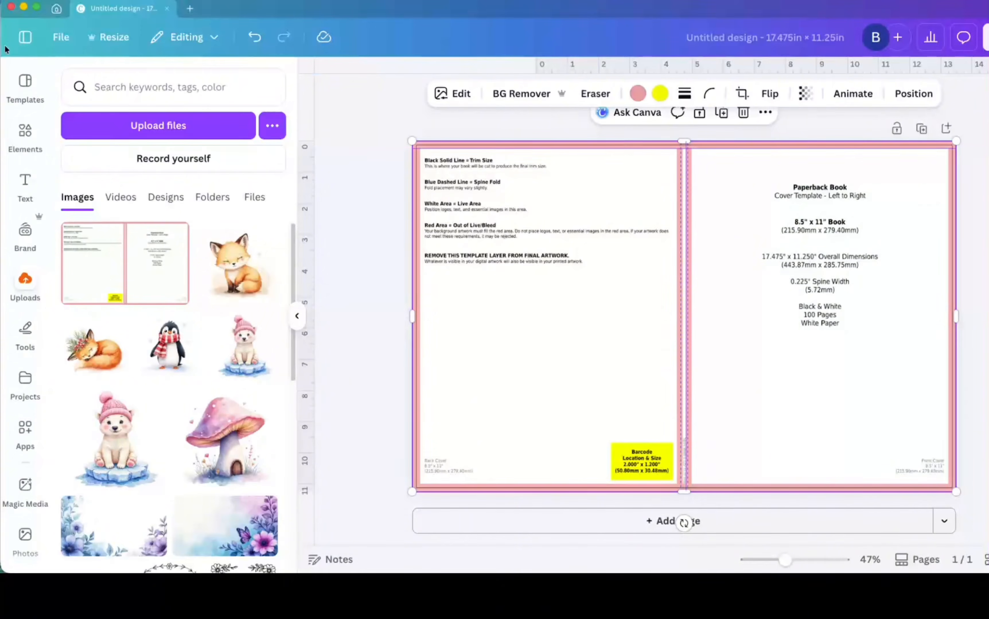
left_click(66, 37)
mouse_move(84, 196)
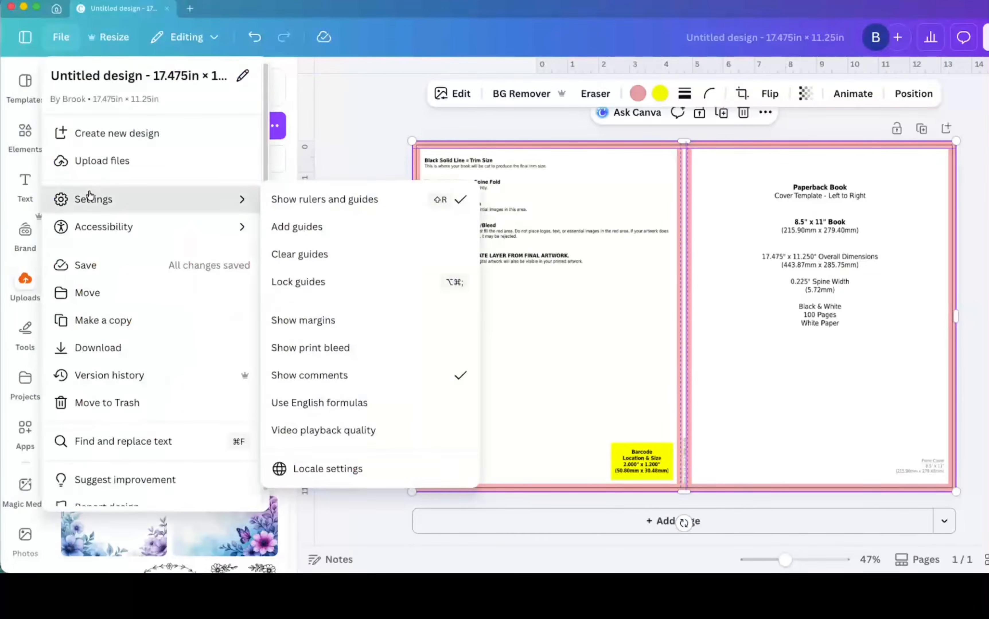
left_click(350, 145)
Place guides along the template's lower live-area edge and the outer live-area edges of the back and front covers.
left_click_drag(310, 210, 420, 226)
left_click_drag(596, 68, 547, 483)
left_click_drag(303, 429, 949, 465)
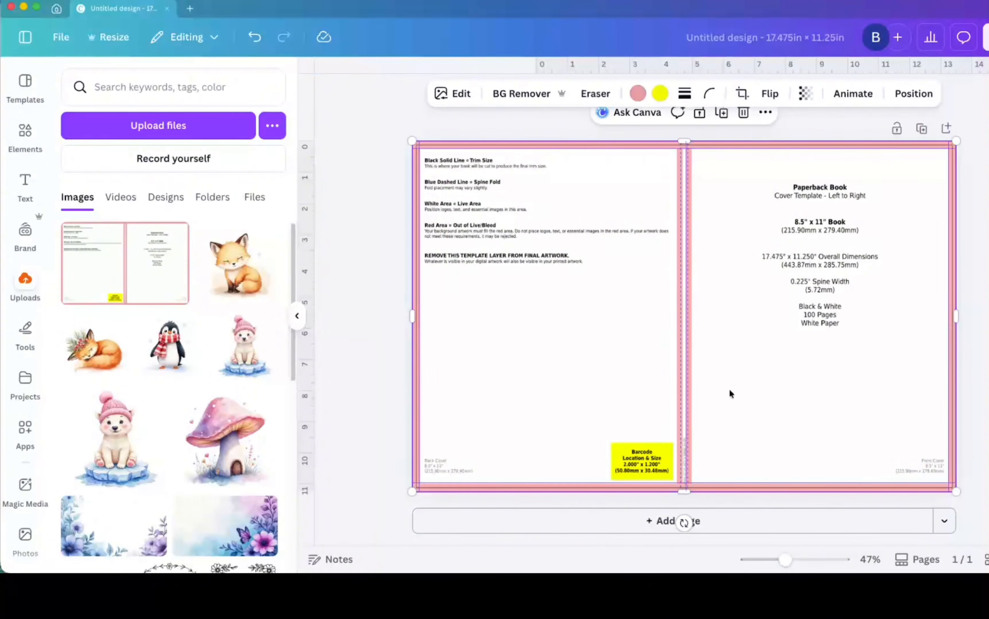
left_click_drag(735, 483, 738, 484)
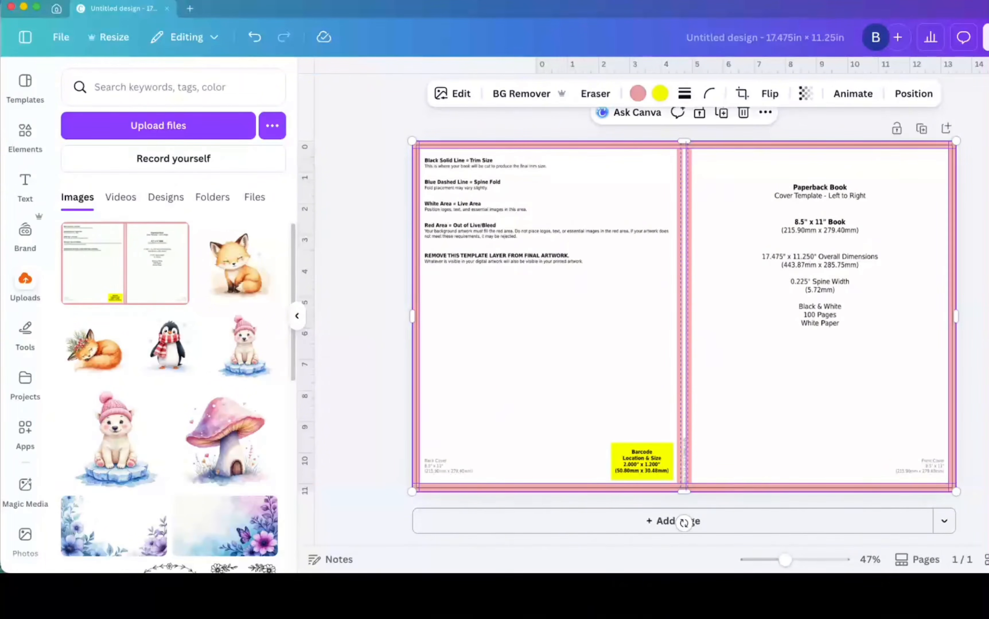
Duplicate the template page and delete the template image from the copy, leaving only the guides.
key("Escape")
left_click(921, 129)
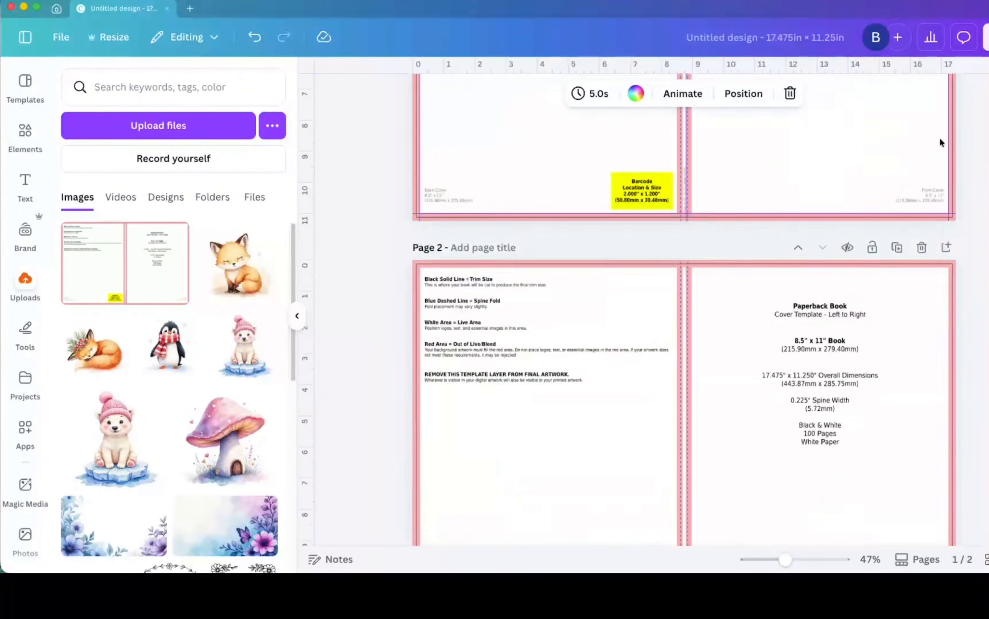
key("Delete")
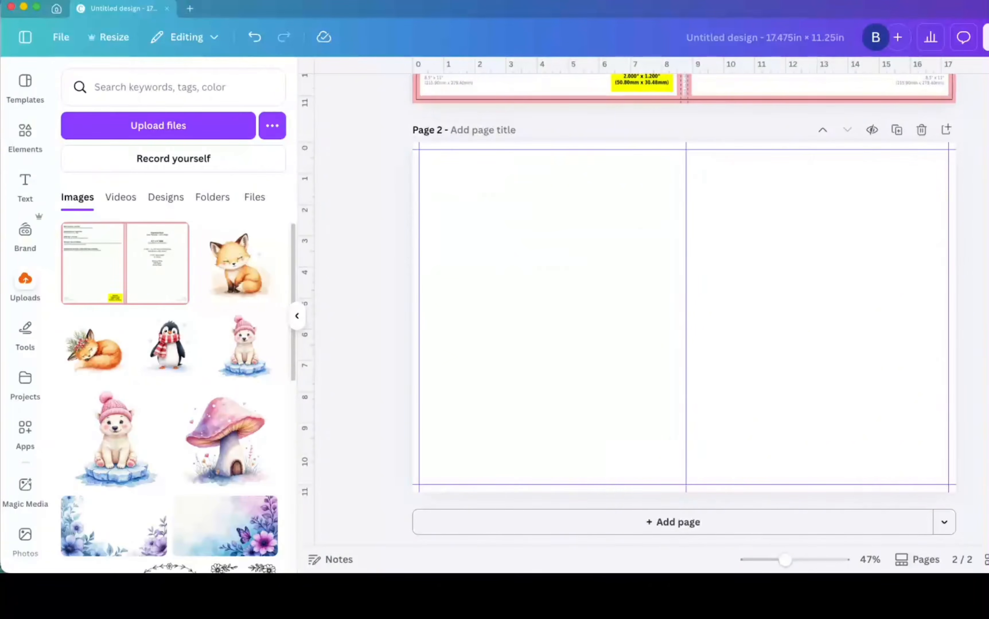
scroll(684, 310, "up", 8)
scroll(683, 309, "down", 8)
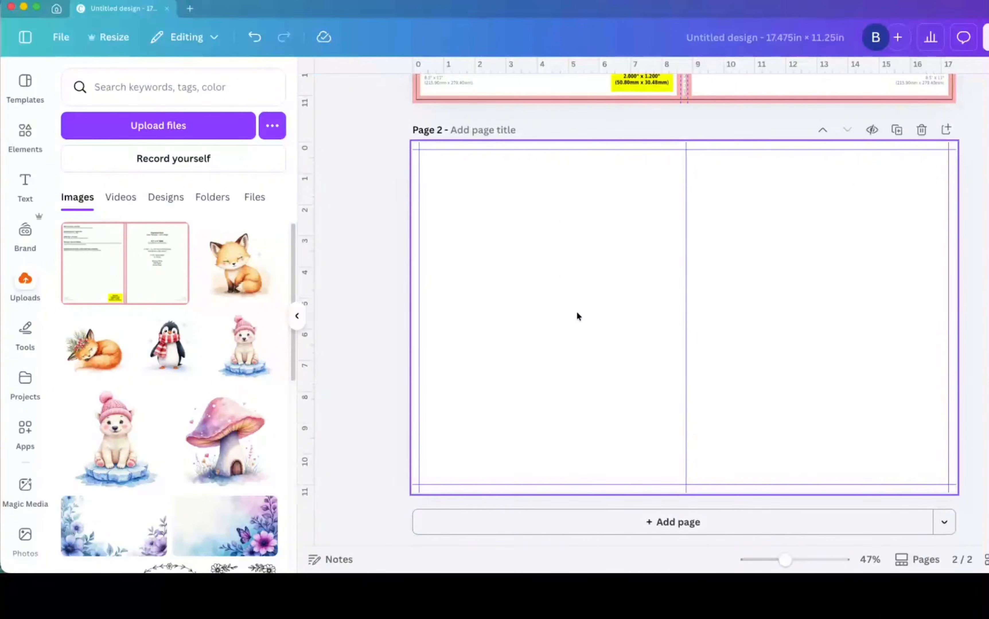
Fill the background of page 2 with a custom very pale pink solid color.
left_click(546, 388)
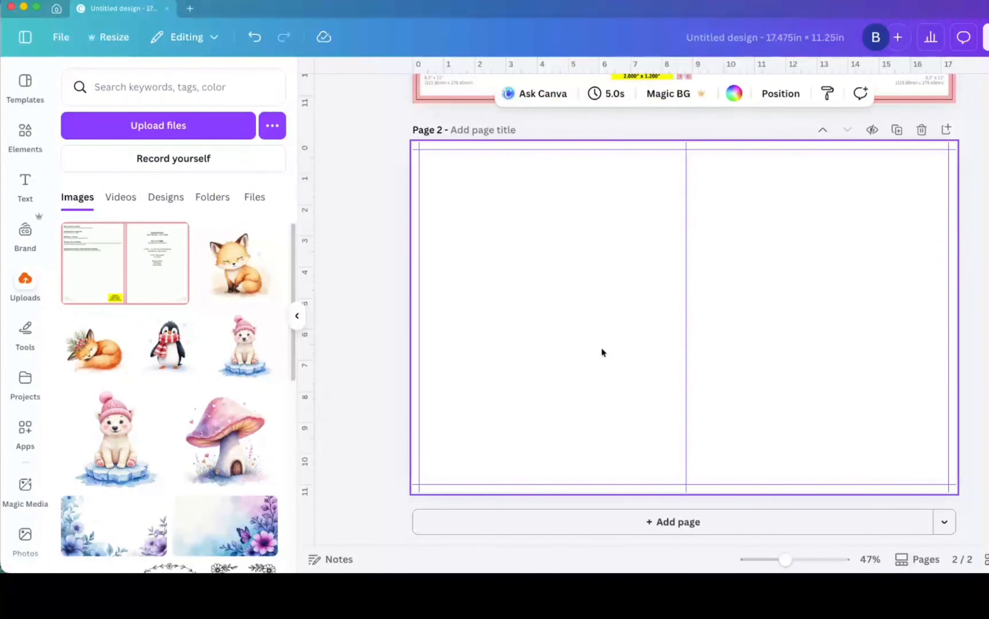
left_click(734, 94)
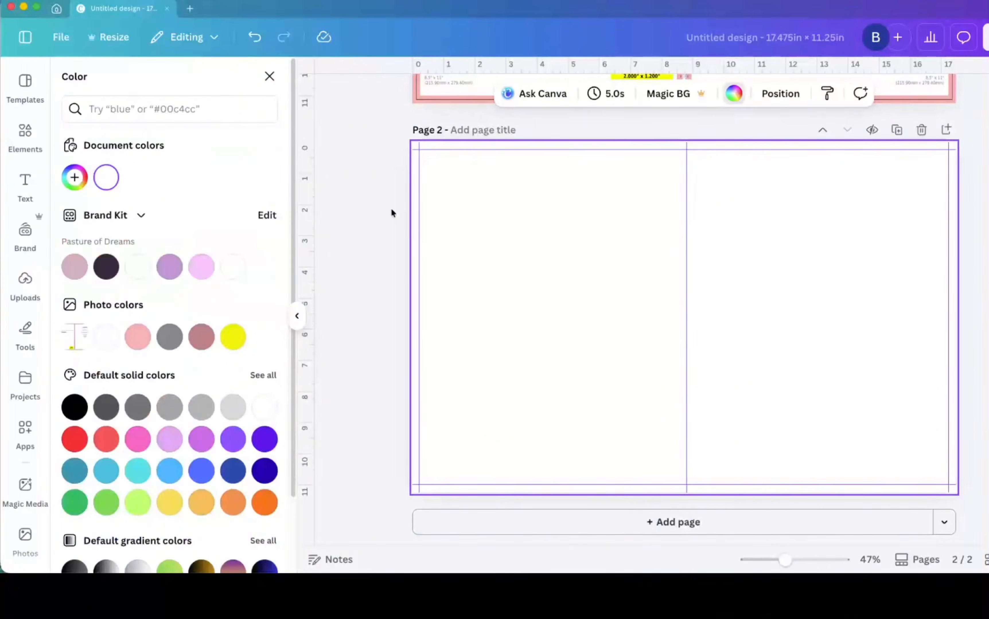
left_click(75, 178)
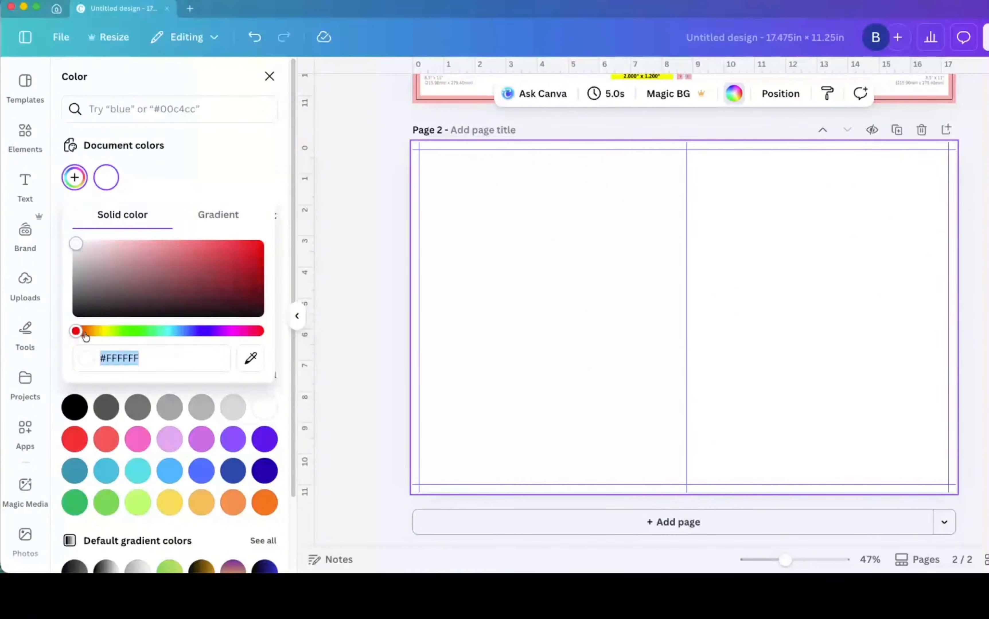
left_click_drag(78, 333, 229, 332)
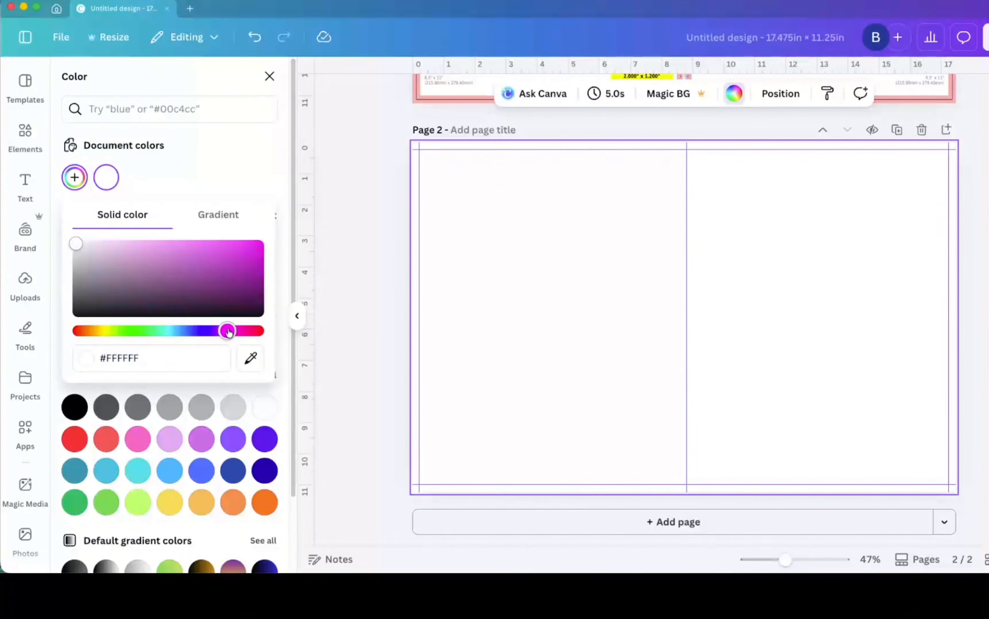
left_click_drag(76, 245, 88, 246)
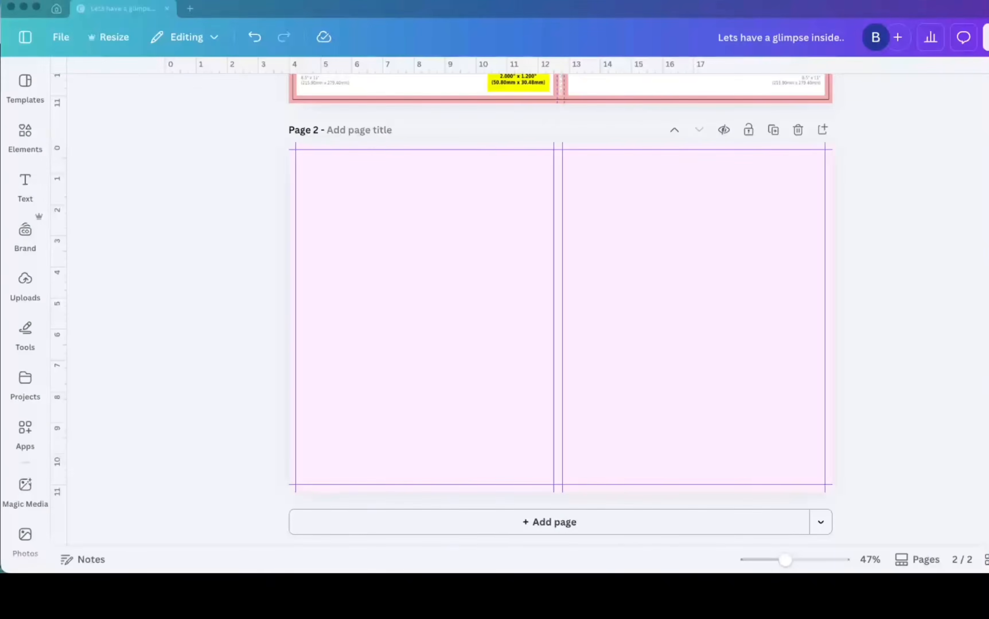
Search the elements for "grid" and add the single-cell grid to page 2.
left_click(33, 140)
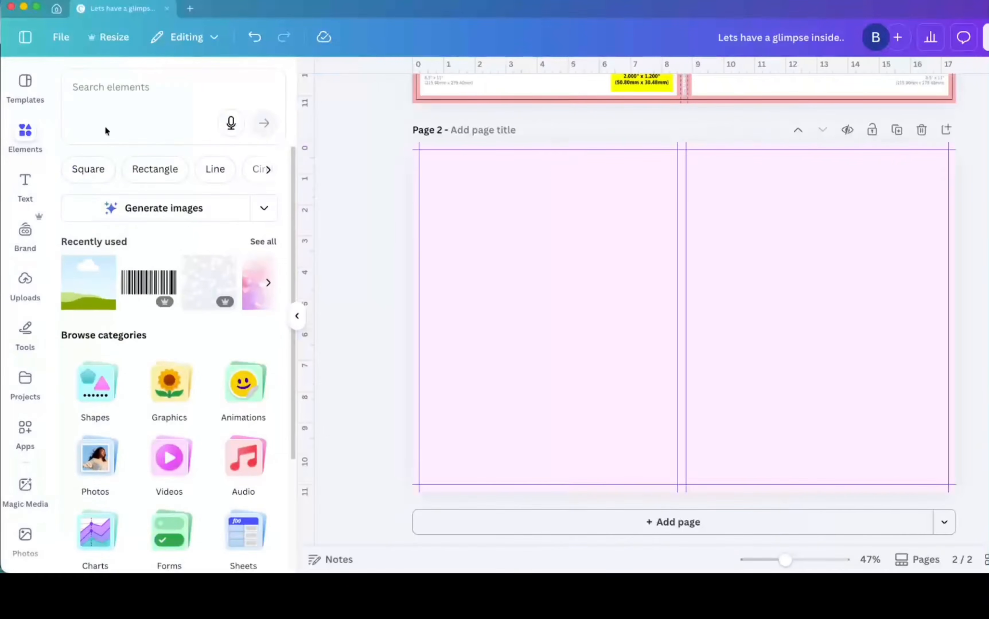
left_click(109, 100)
type("grid")
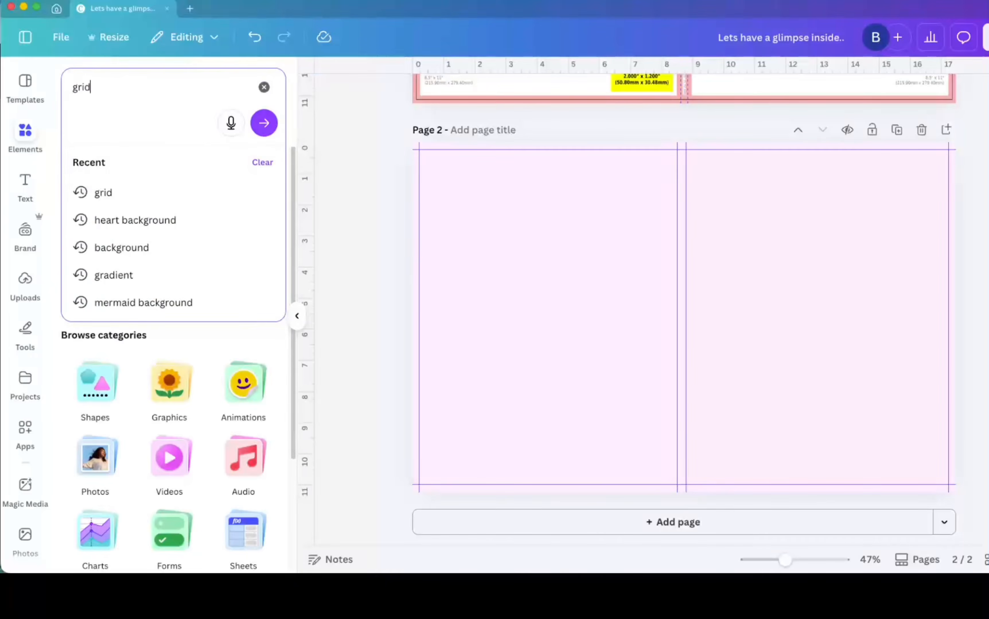
left_click(126, 201)
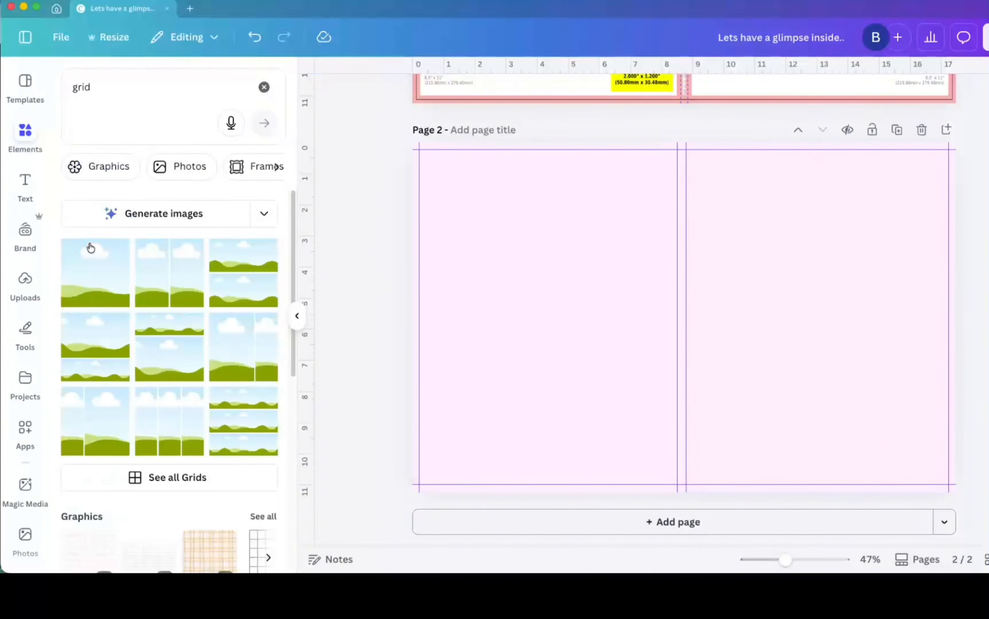
left_click(114, 291)
Shrink the grid to a small portrait picture frame and position it on the back cover.
left_click_drag(683, 139, 669, 211)
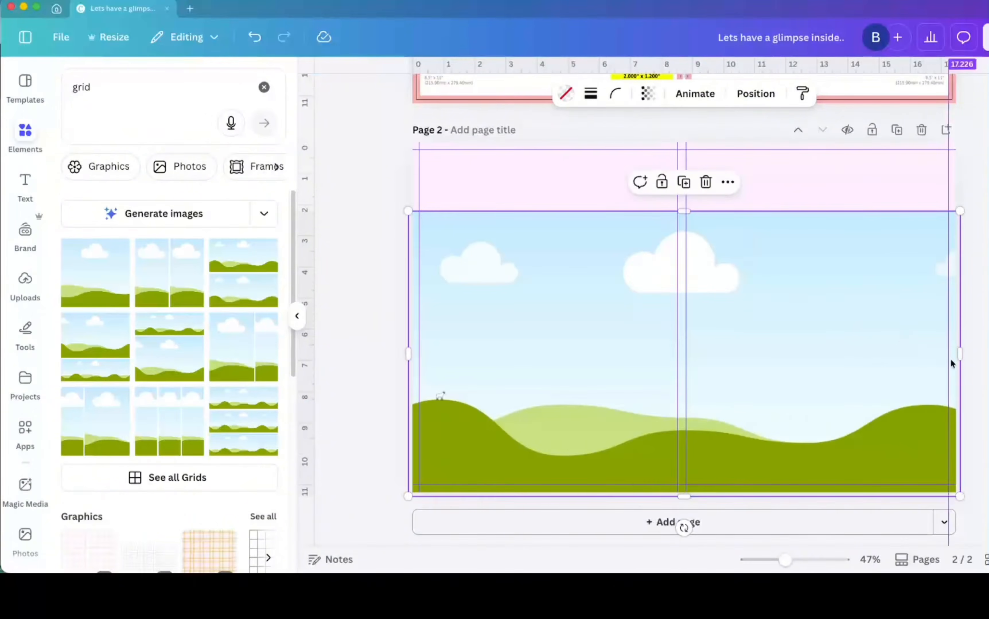
left_click_drag(958, 355, 516, 353)
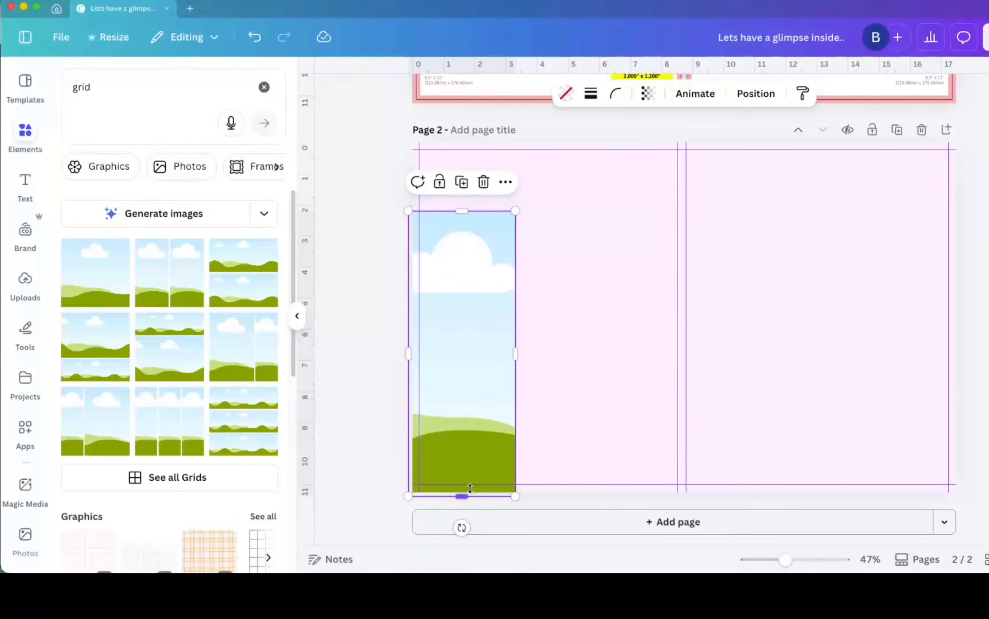
left_click_drag(462, 497, 479, 331)
left_click_drag(514, 270, 492, 266)
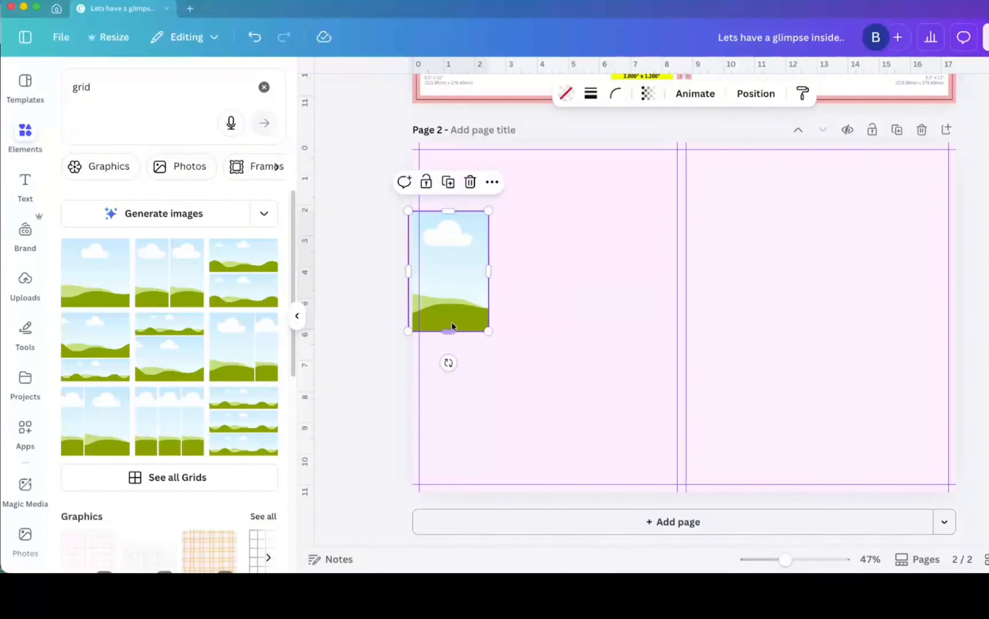
left_click_drag(449, 331, 578, 240)
Duplicate the frame to build a two-by-two arrangement of four equal frames on the back cover.
left_click(377, 276)
right_click(499, 263)
left_click(529, 339)
left_click(504, 273, "shift")
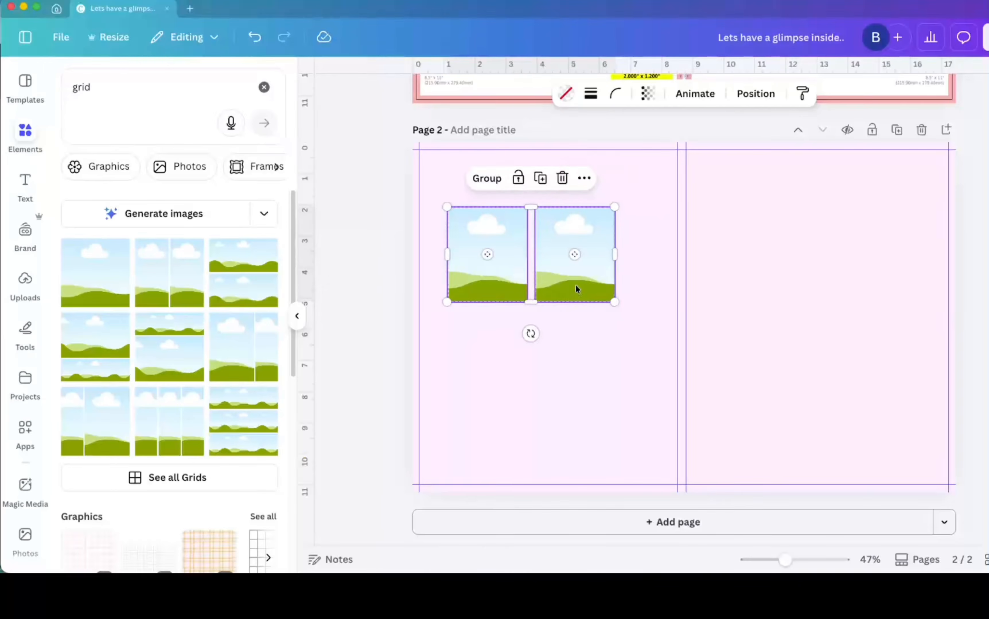
right_click(577, 289)
left_click(647, 275)
left_click_drag(548, 283, 545, 373)
Select all four frames, shift them slightly towards the spine and group them.
left_click(503, 258, "shift")
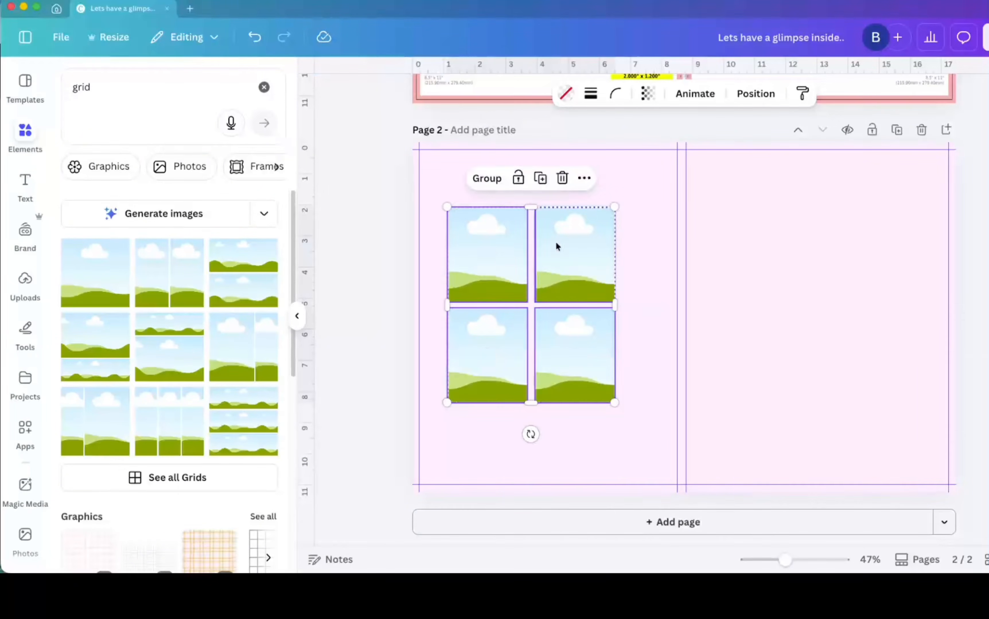
left_click(557, 249, "shift")
left_click_drag(560, 296, 573, 291)
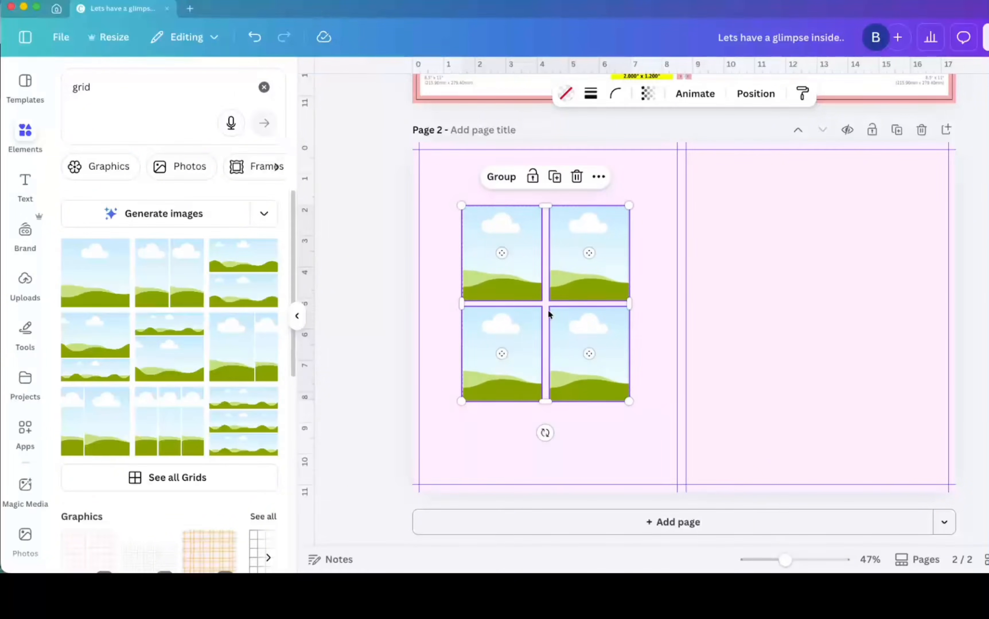
left_click(503, 190)
Add a rectangle and stretch it to fill the back cover between the guides, about 8.29 x 10.74 in.
left_click(556, 416)
key("r")
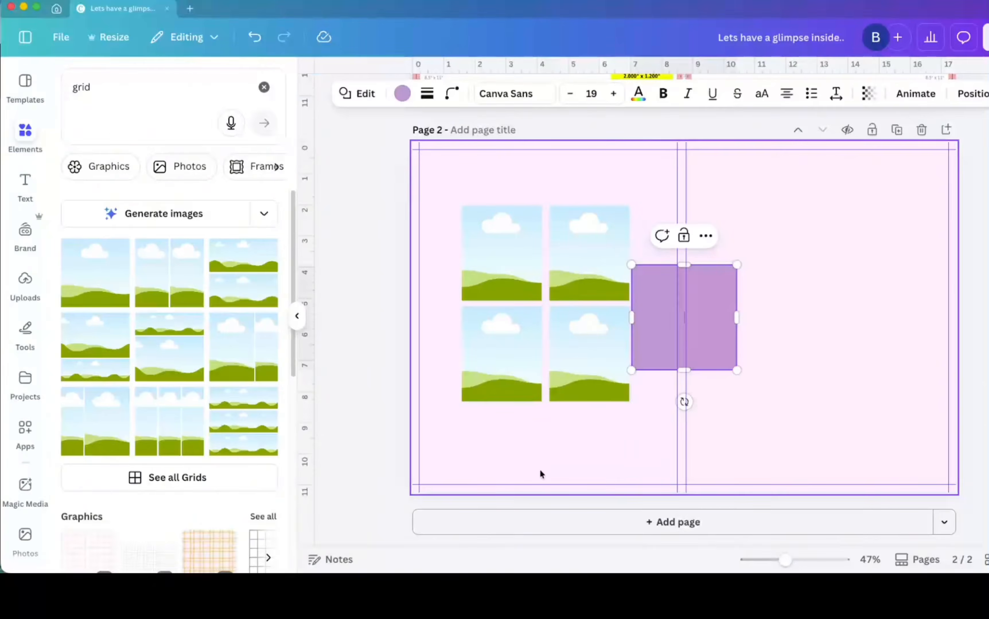
left_click(811, 349)
left_click_drag(653, 308, 446, 195)
left_click_drag(523, 204, 677, 205)
left_click_drag(567, 259, 512, 485)
Send the purple rectangle to the back and align the frame group with it at center and middle.
left_click(965, 104)
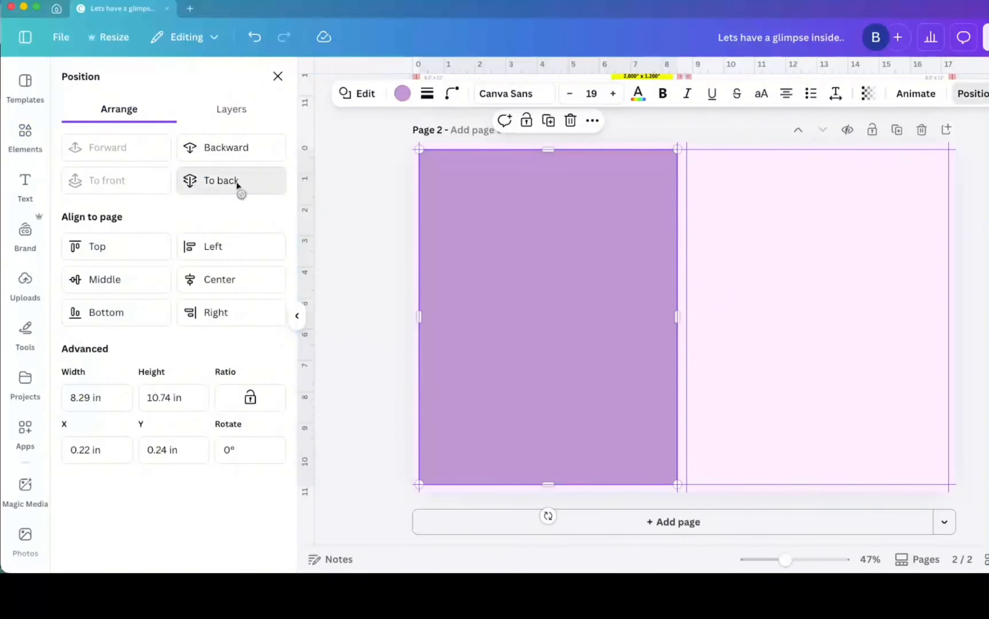
left_click(237, 188)
left_click(545, 267, "shift")
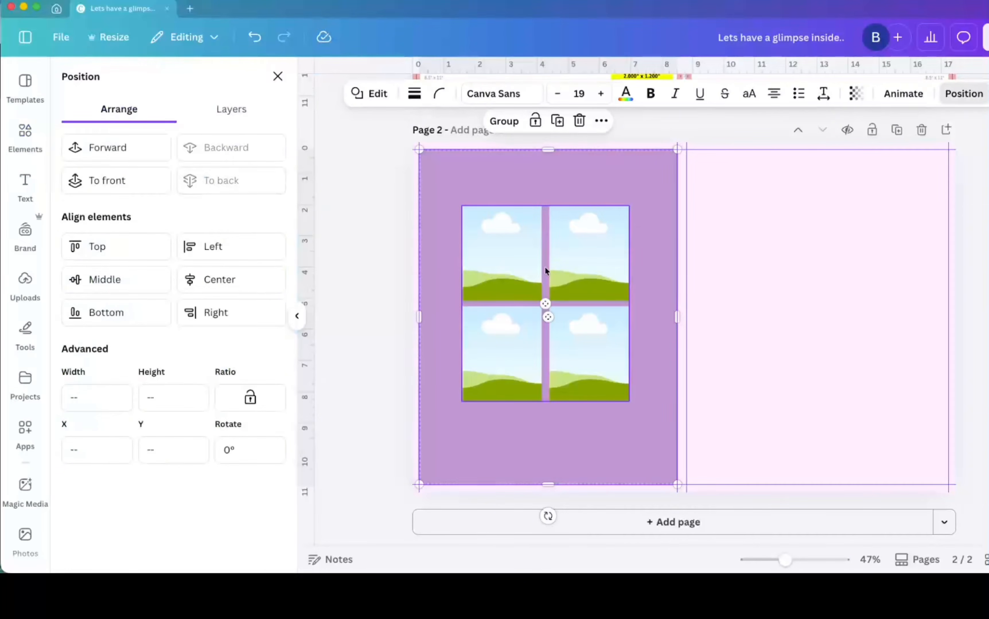
left_click(205, 283)
left_click(150, 289)
left_click(328, 211)
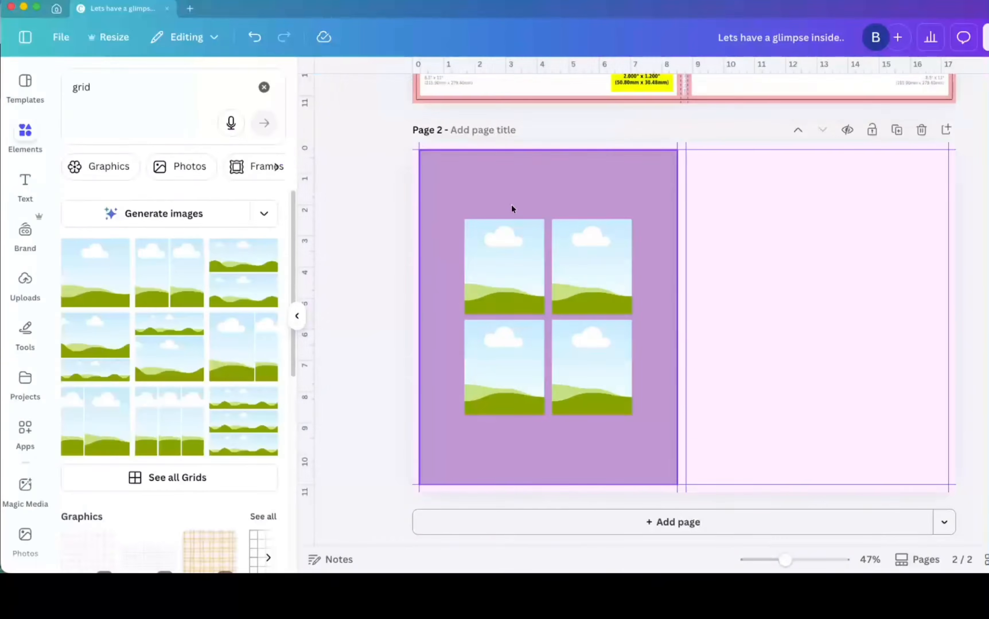
Delete the purple alignment rectangle and ungroup the four frames.
left_click(511, 204)
key("BackSpace")
left_click(540, 319)
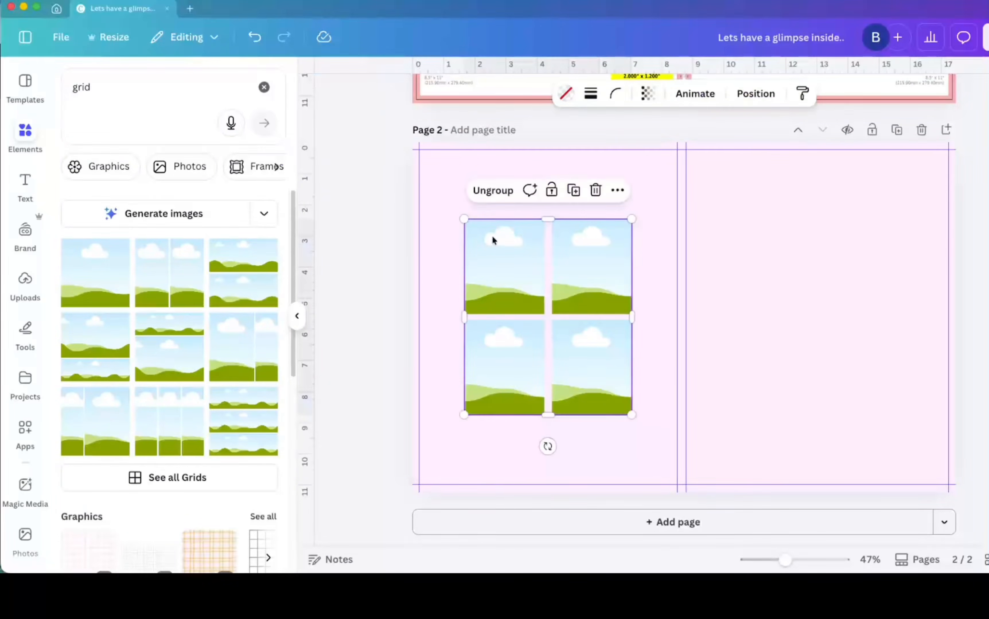
left_click(506, 191)
left_click(320, 288)
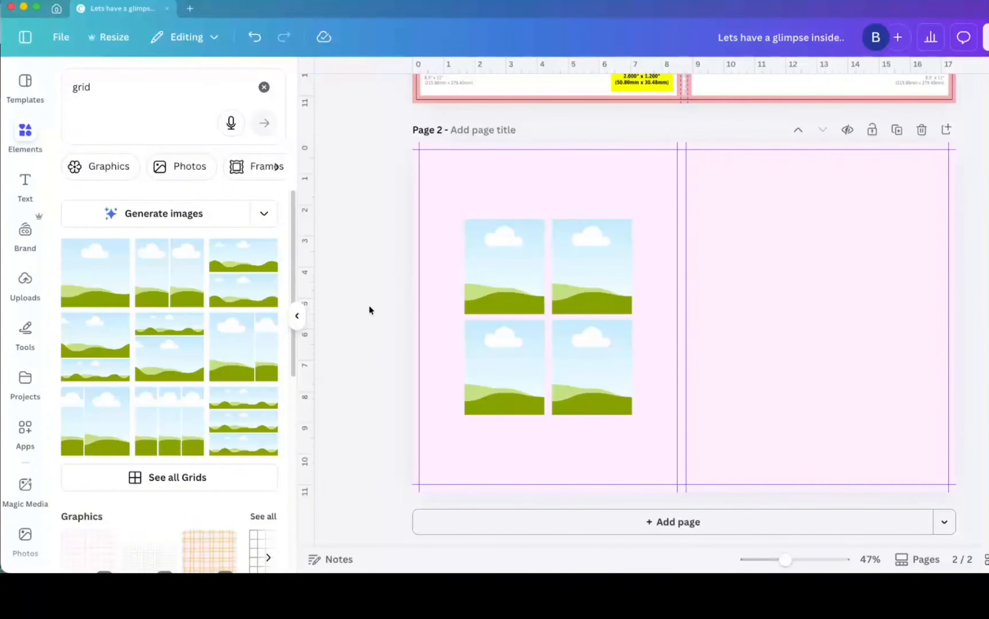
Add a subheading reading "Lets take a glimpse inside..", shrink it to size 39.3 and place it above the four frames.
left_click(25, 185)
left_click(121, 351)
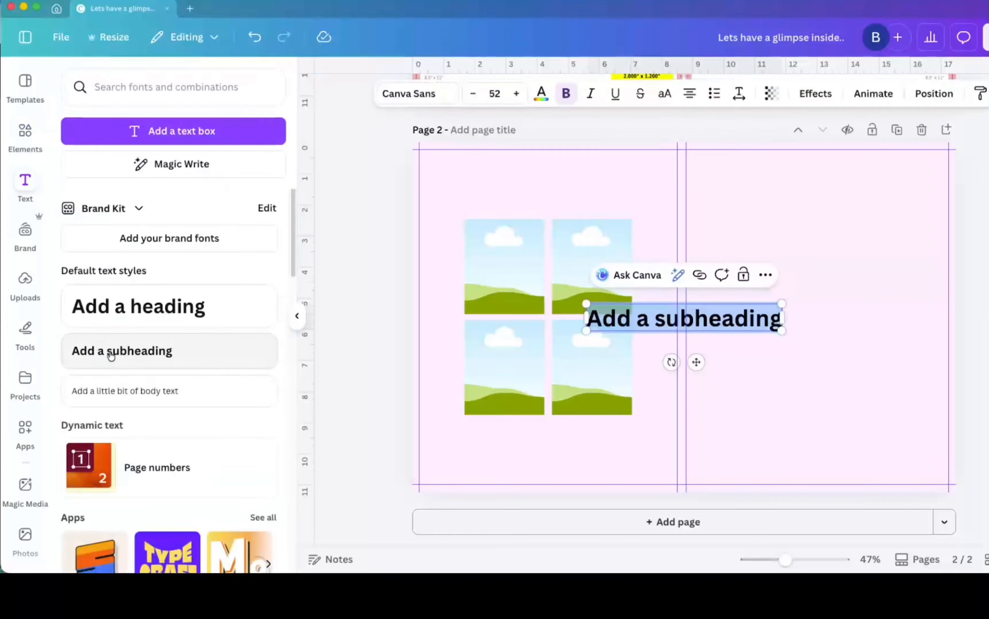
type("Lets tak")
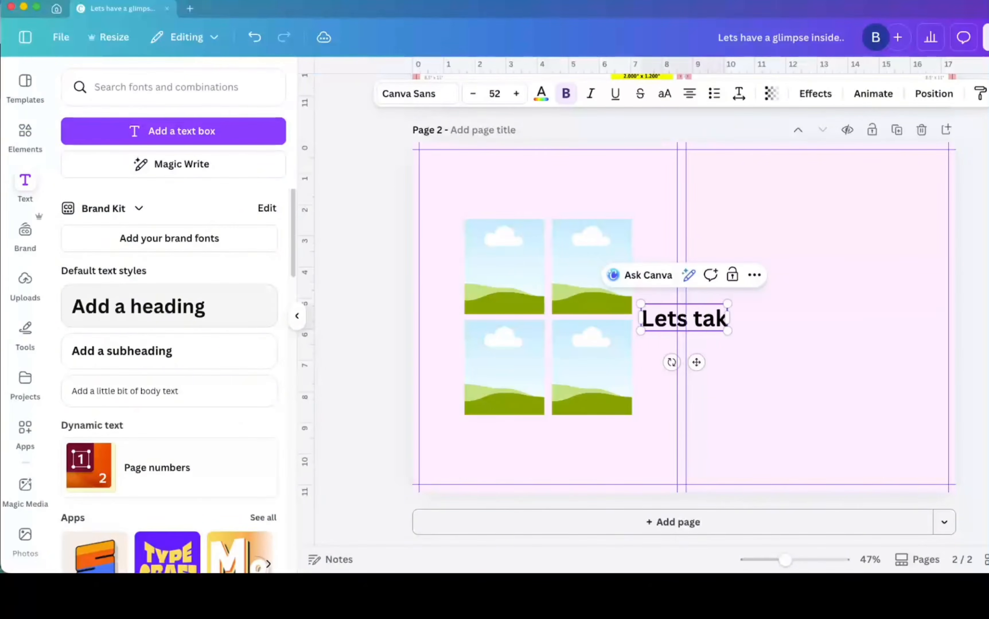
type("e a glimpse inside..")
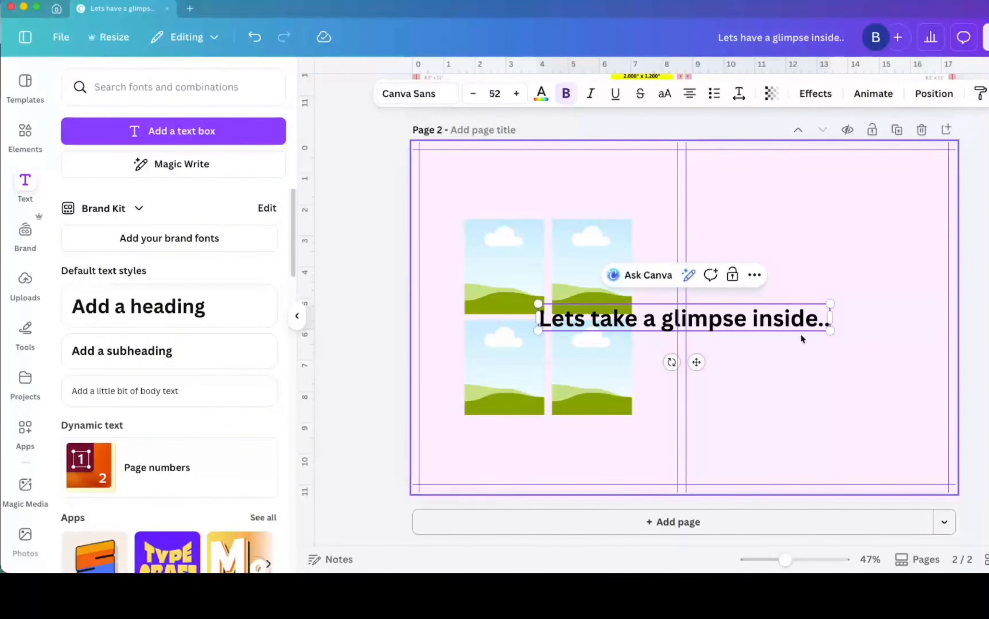
left_click_drag(830, 331, 759, 328)
left_click_drag(658, 355, 565, 225)
Search the fonts for "moon" and set the back cover heading in Moonlight.
left_click(410, 93)
type("moon")
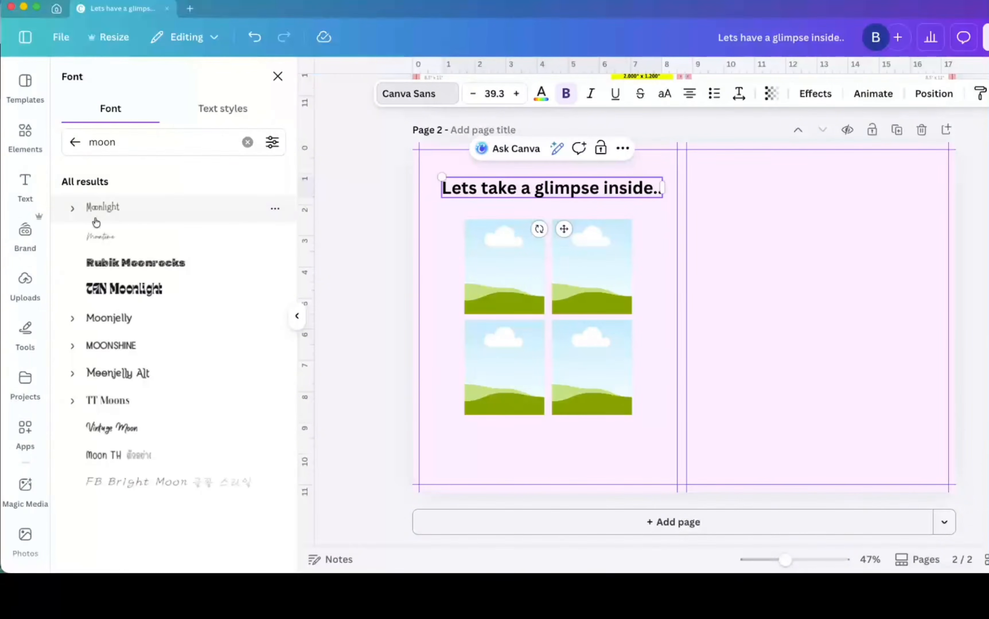
left_click(86, 208)
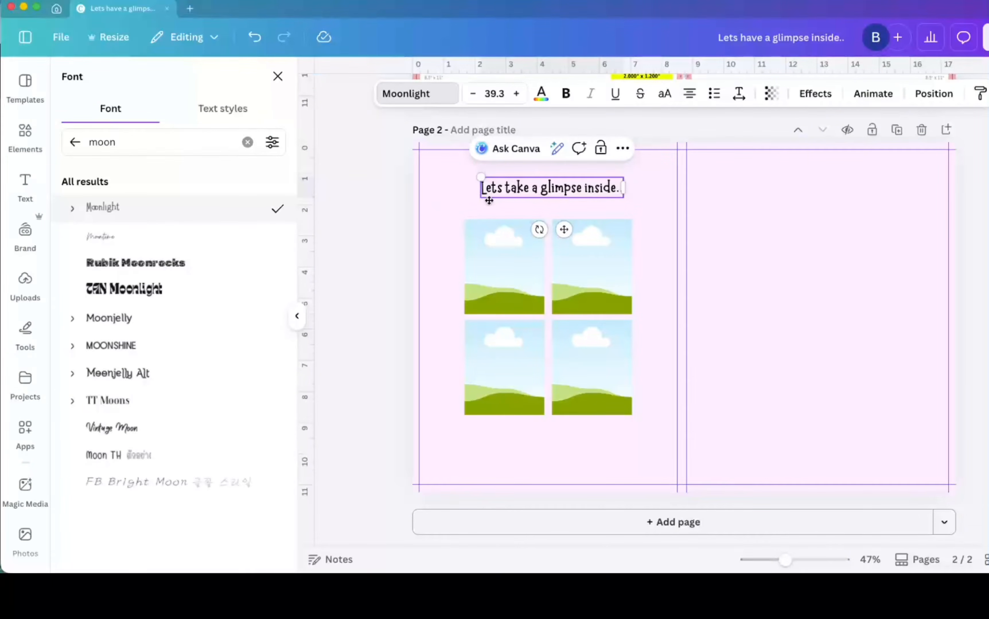
Enlarge the back cover heading to size 43.8 so it spans the frames' width, and place a copy of it below the four frames.
left_click_drag(477, 198, 463, 200)
left_click(389, 207)
left_click(541, 189)
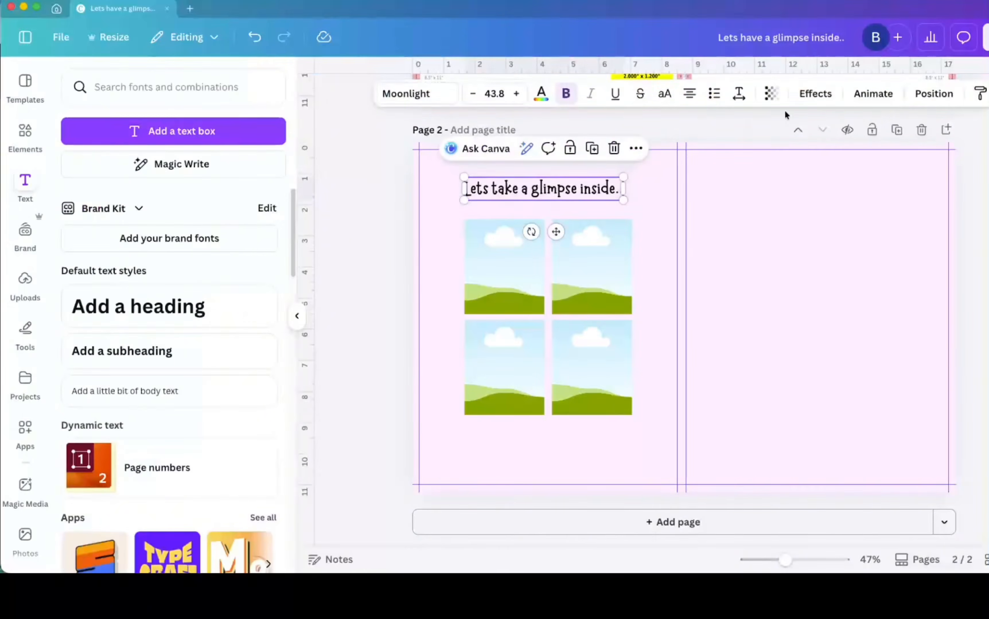
right_click(542, 189)
left_click(590, 271)
left_click_drag(545, 191, 533, 437)
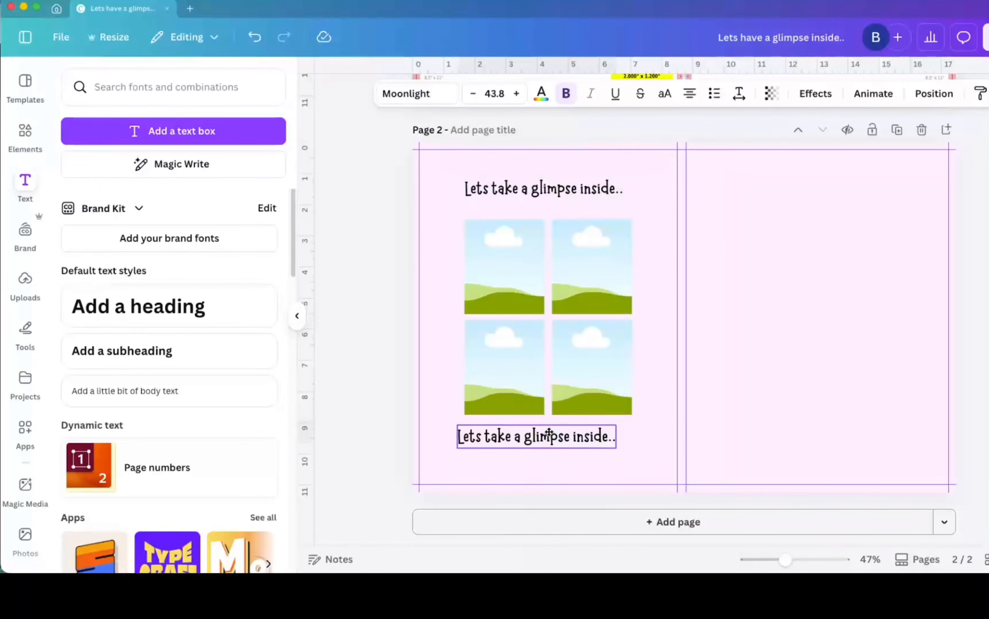
Replace the copied text below the frames with "For kids & adults".
double_click(548, 438)
type("For Kid")
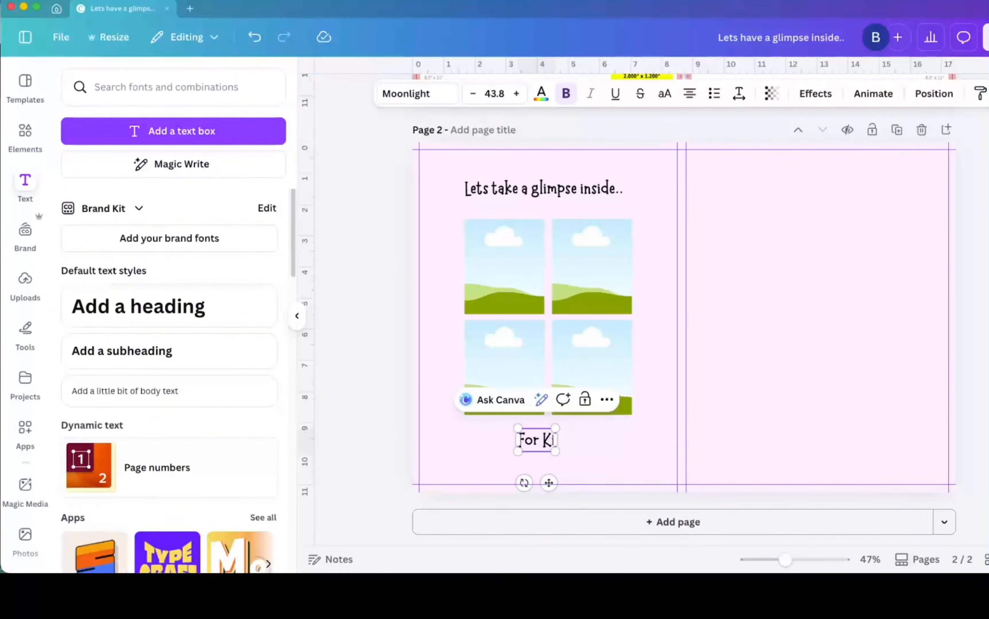
key("BackSpace")
key("BackSpace")
key("BackSpace")
type("kids & adults")
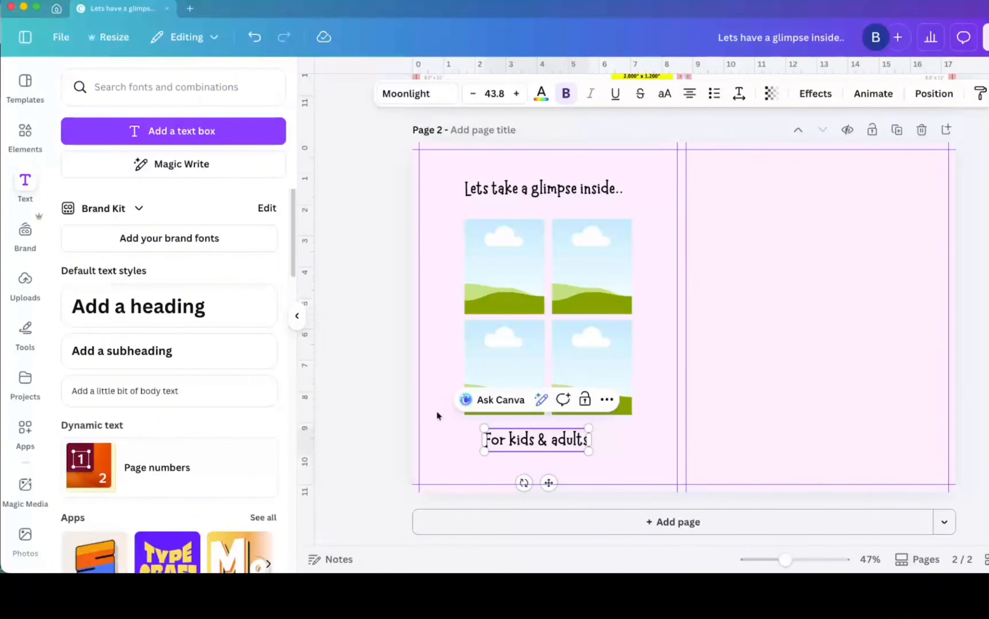
left_click(371, 415)
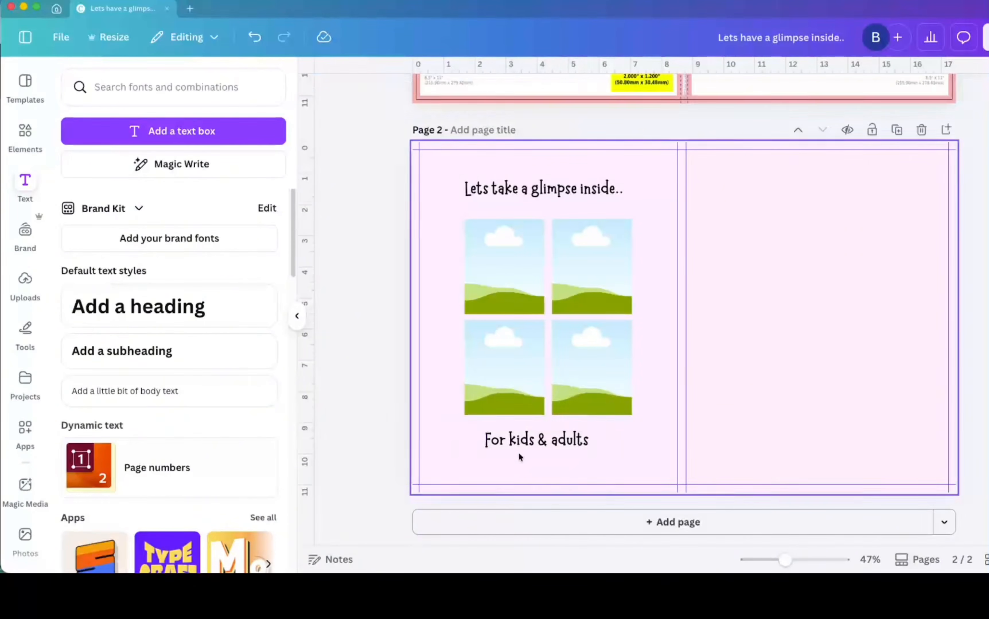
Shrink the "For kids & adults" text to size 31.1 and lower it, starting near the frames' left edge.
left_click_drag(532, 450, 500, 463)
left_click_drag(556, 442, 511, 458)
left_click(541, 471)
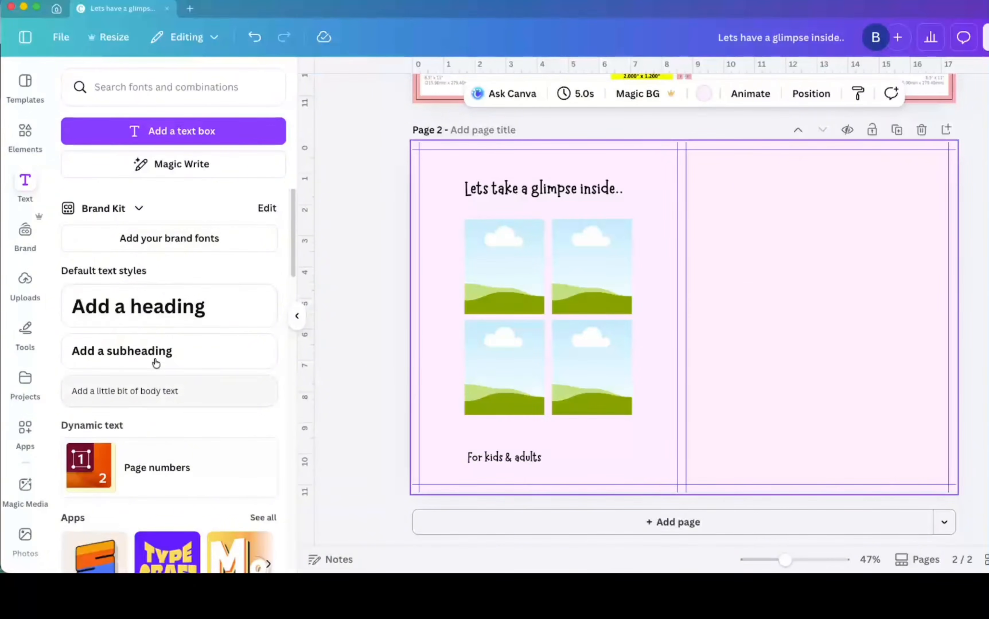
Add a subheading reading "Coloring book" and set it in the Joshico font, found by searching for "josh".
left_click(186, 356)
type("Coloring book")
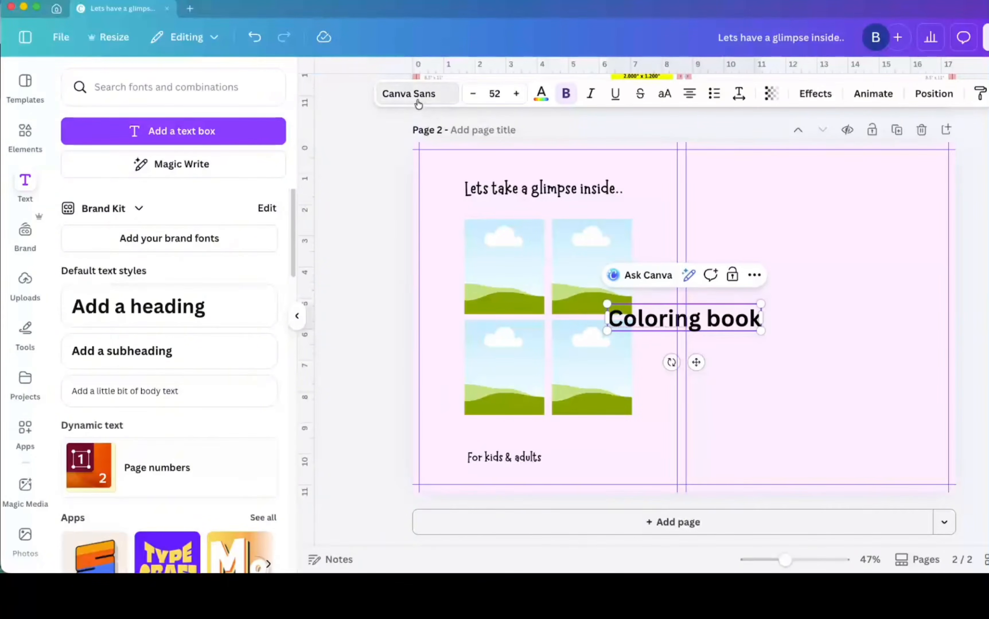
left_click(410, 94)
type("moon")
left_click_drag(117, 142, 51, 141)
type("josh")
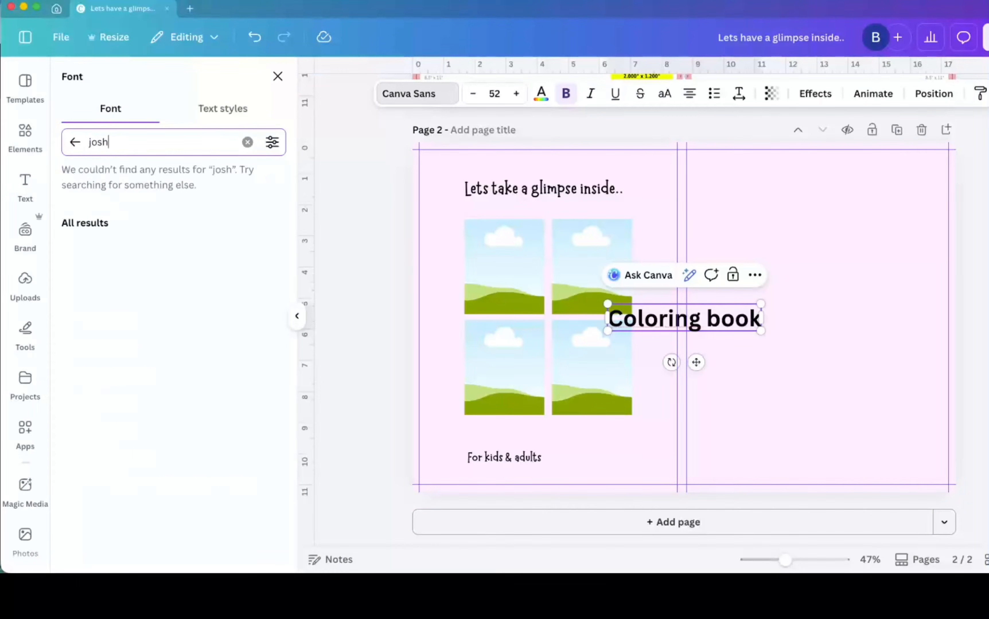
left_click(109, 203)
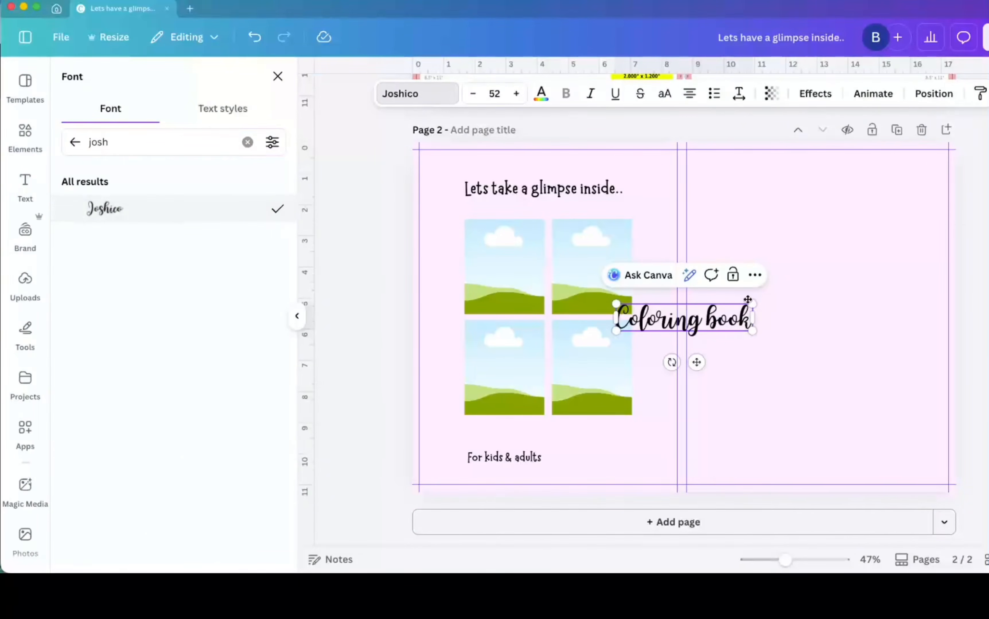
Shrink "Coloring book" to size 29.8 and stack it directly above a slightly enlarged "For kids & adults" line.
left_click_drag(750, 301, 676, 321)
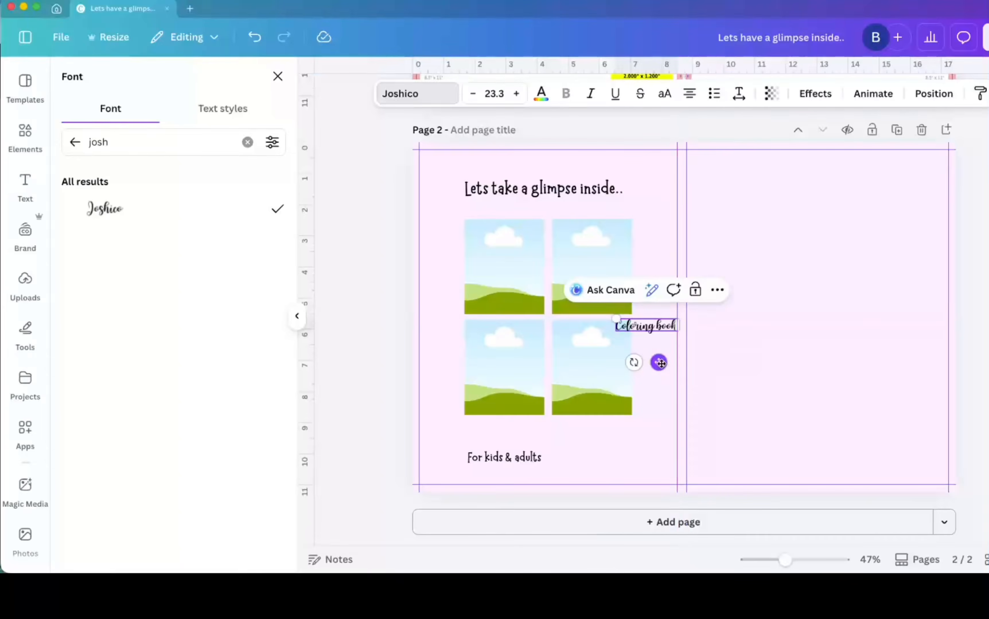
left_click_drag(658, 361, 554, 426)
left_click(508, 458)
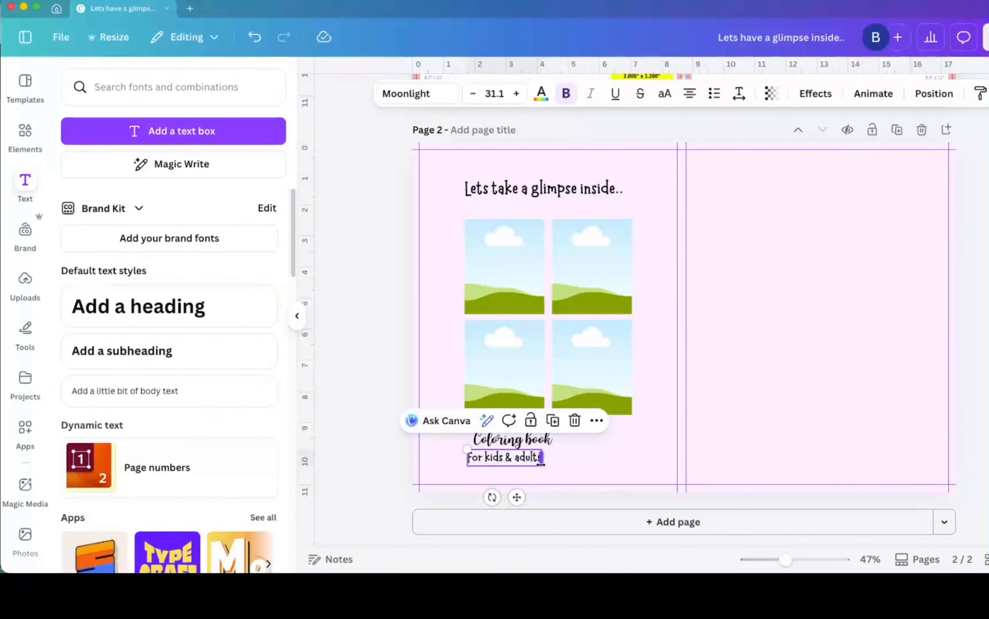
left_click_drag(541, 449, 552, 450)
left_click(528, 445)
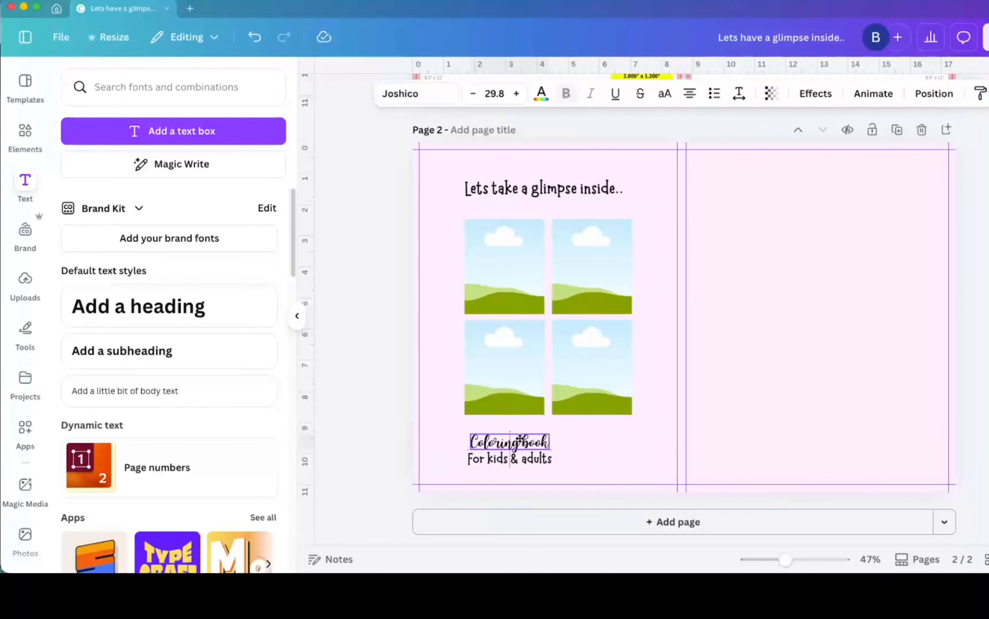
Select both lower text lines together and nudge them slightly up and to the right, beneath the frames.
left_click(602, 461)
left_click(528, 450)
left_click(526, 461, "shift")
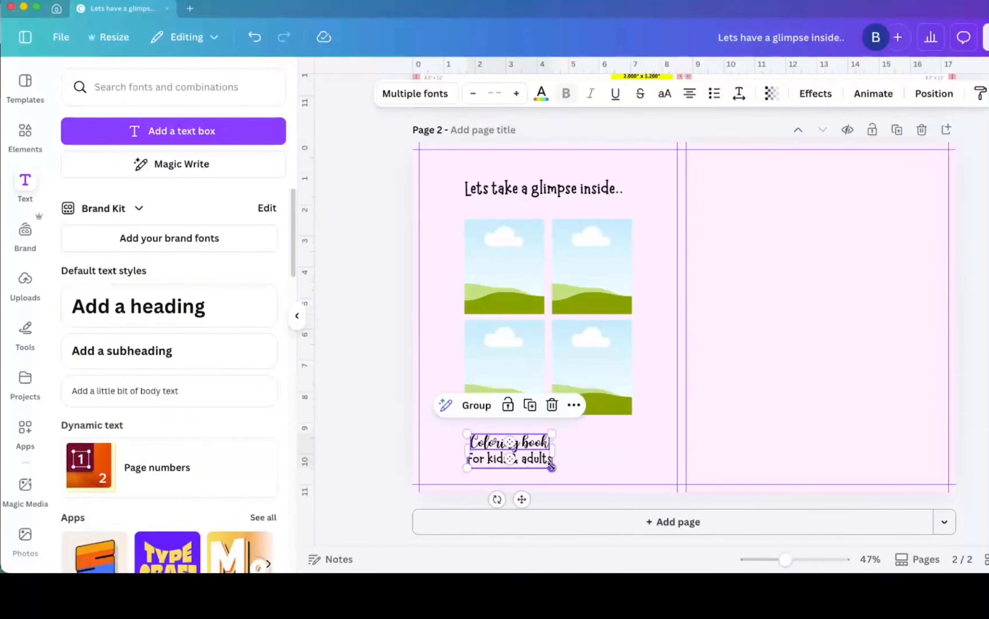
key("Up")
key("Up")
key("Up")
key("Down")
key("Down")
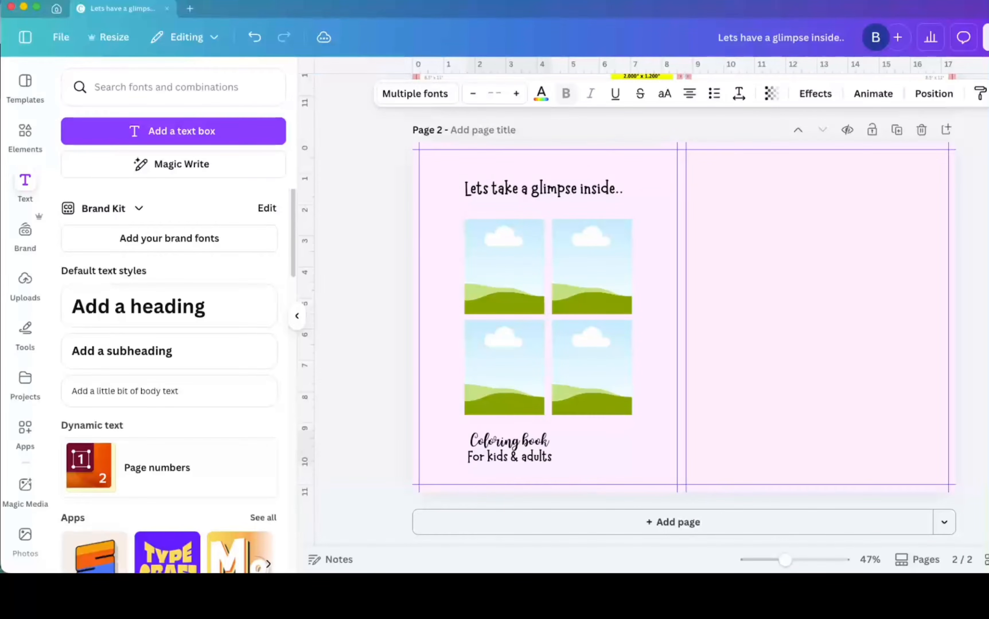
key("Up")
key("Left")
key("Left")
key("Down")
key("Up")
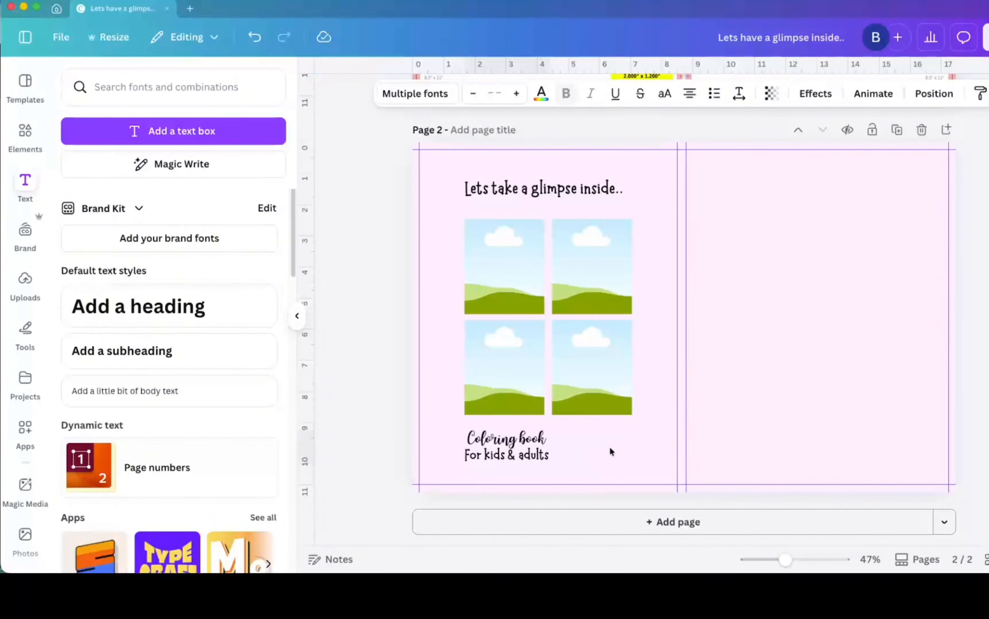
key("Right")
key("Right")
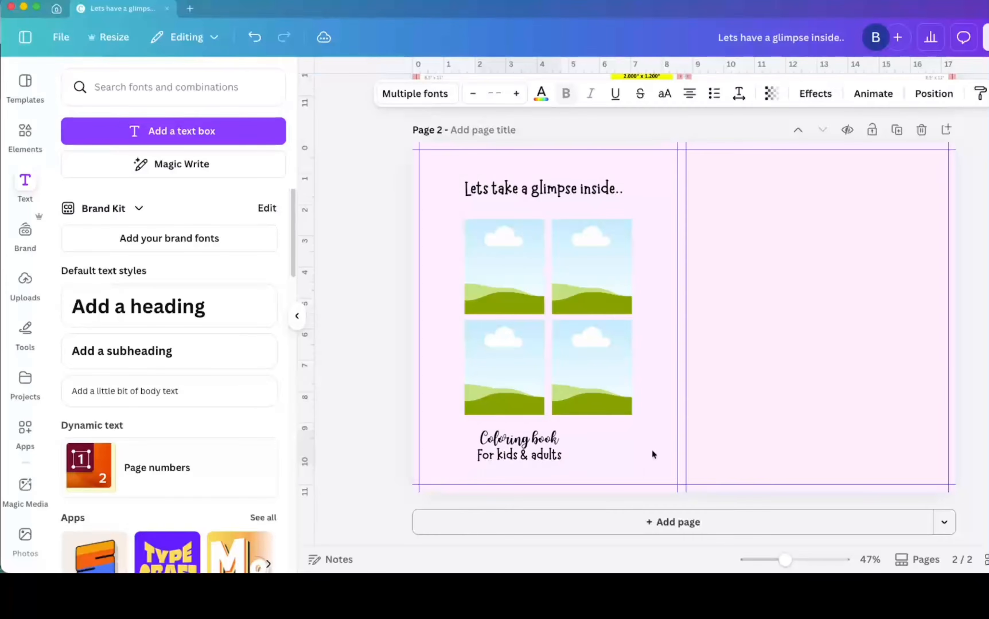
left_click(977, 380)
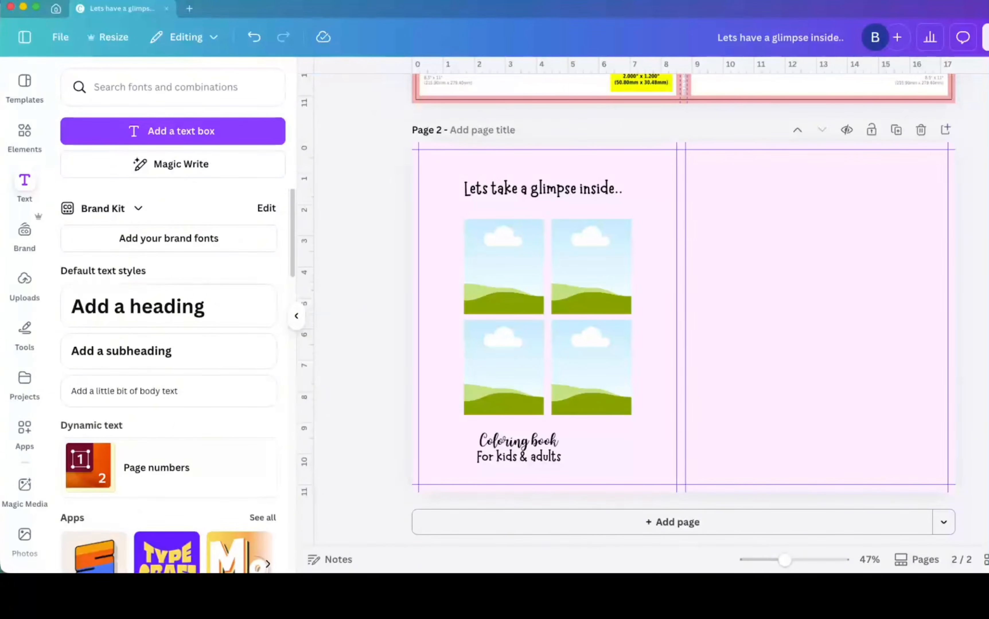
Curve the heading "Lets take a glimpse inside.." with a gentle arch and reposition it above the four frames.
scroll(629, 339, "up", 7)
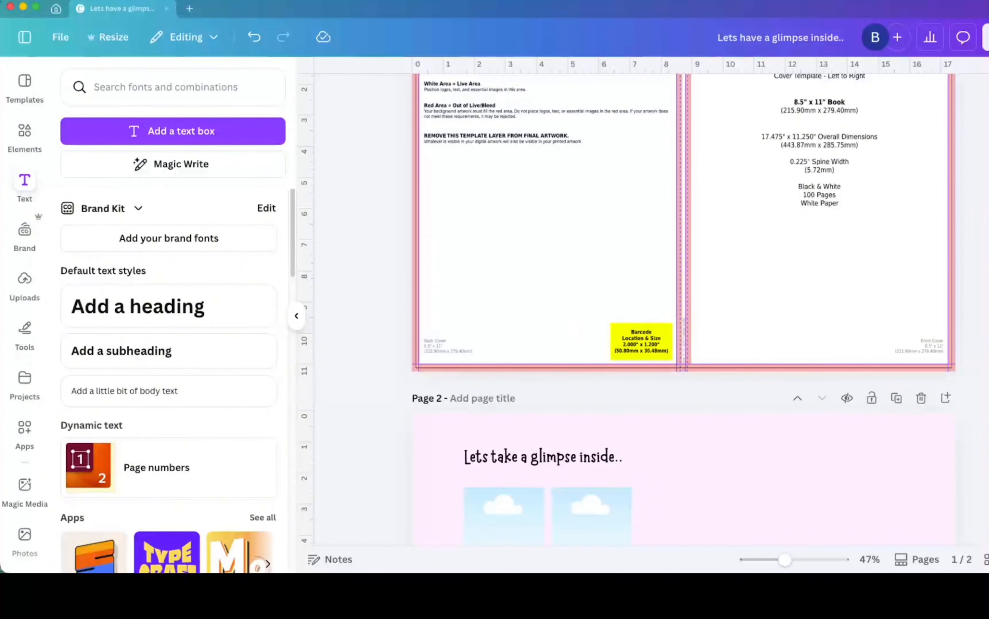
scroll(557, 249, "down", 7)
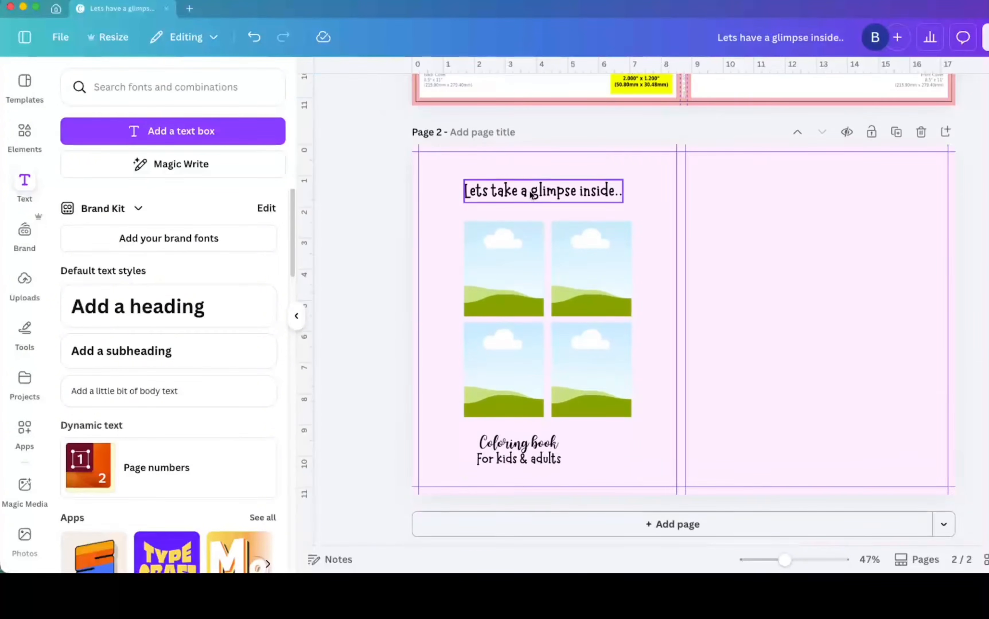
left_click(531, 192)
left_click(815, 93)
left_click(189, 561)
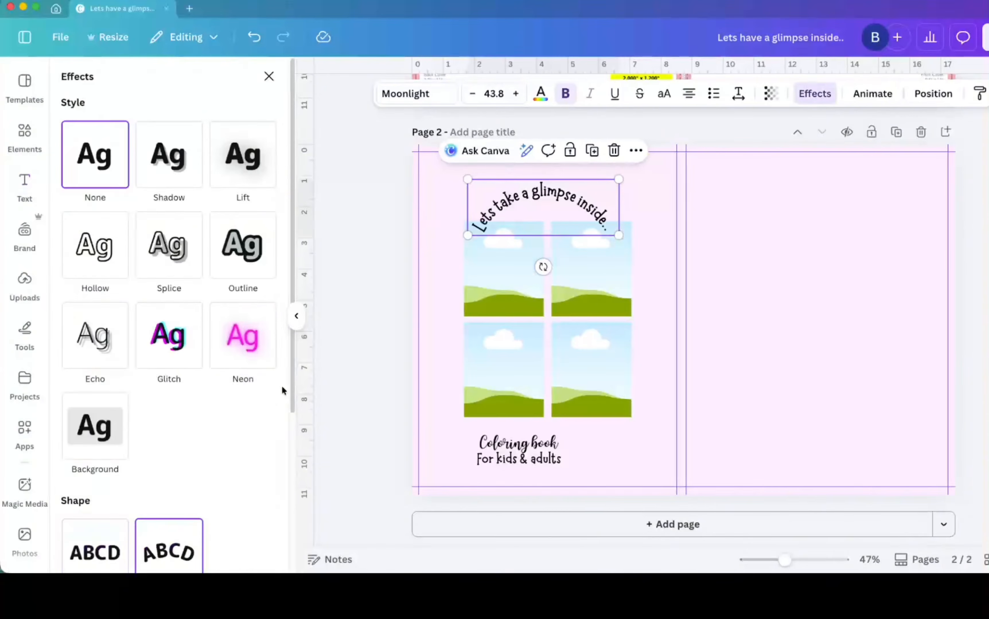
scroll(264, 489, "down", 3)
scroll(264, 489, "down", 2)
left_click_drag(159, 450, 145, 449)
left_click(368, 271)
left_click_drag(573, 215, 631, 190)
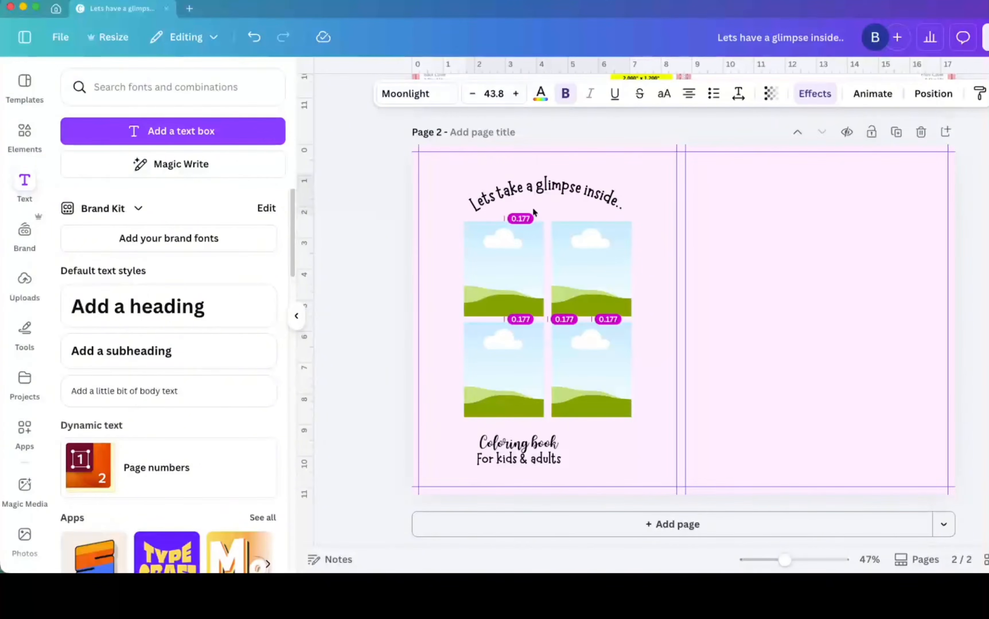
left_click(403, 230)
Upload all the coloring page images, starting with 1.jpg, from the Coloring book (FREEBIE) folder on the desktop.
left_click(12, 282)
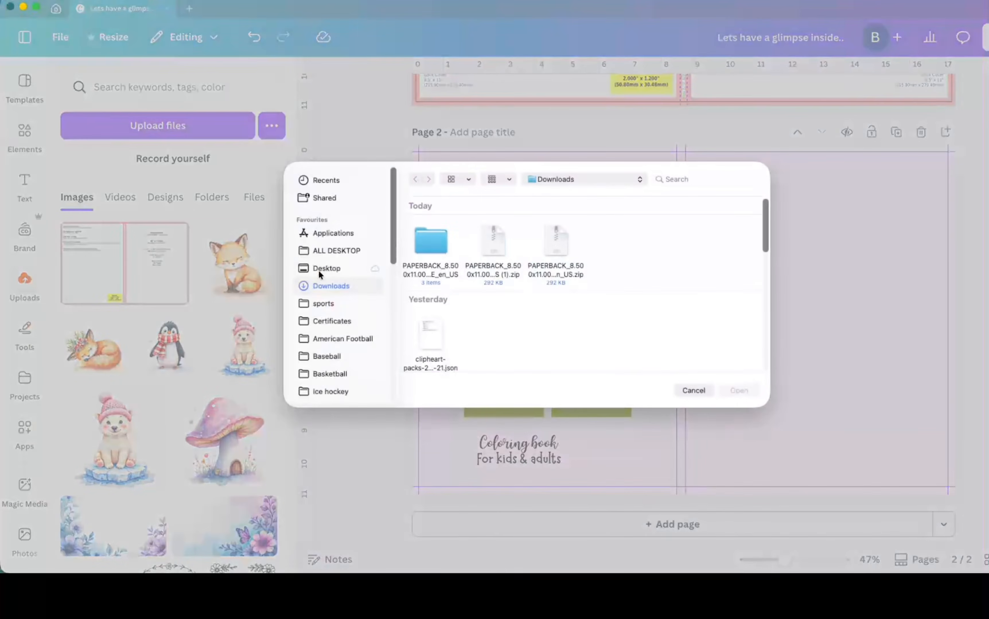
left_click(324, 270)
double_click(547, 248)
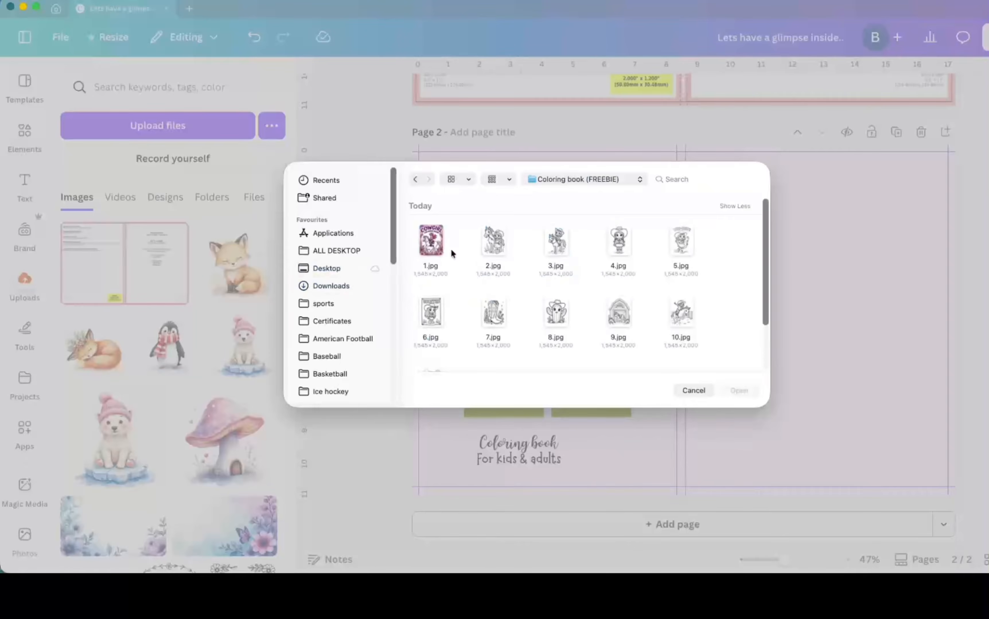
left_click(494, 246)
left_click(673, 315, "shift")
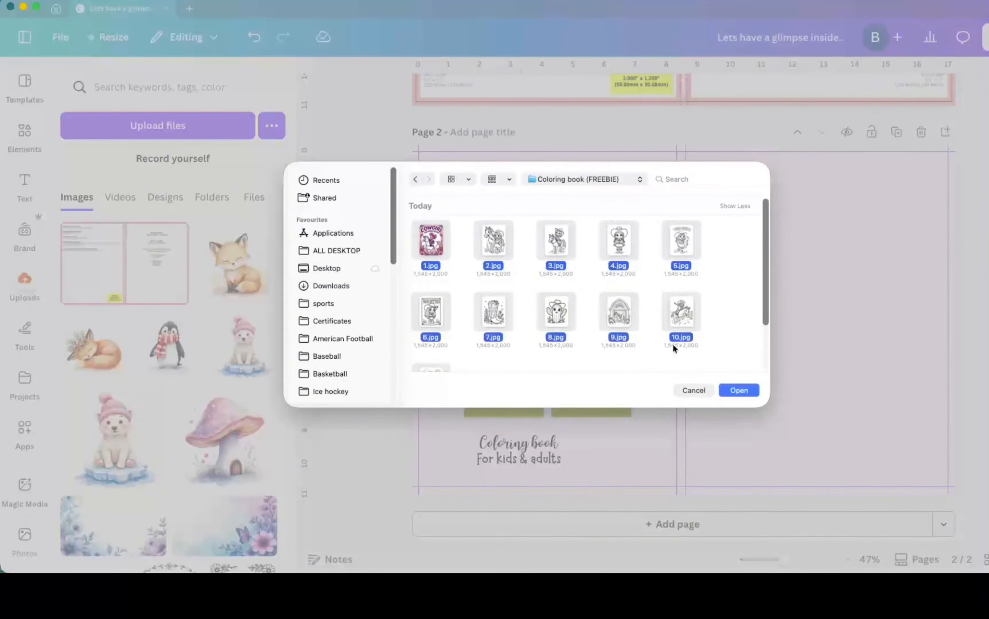
left_click(739, 390)
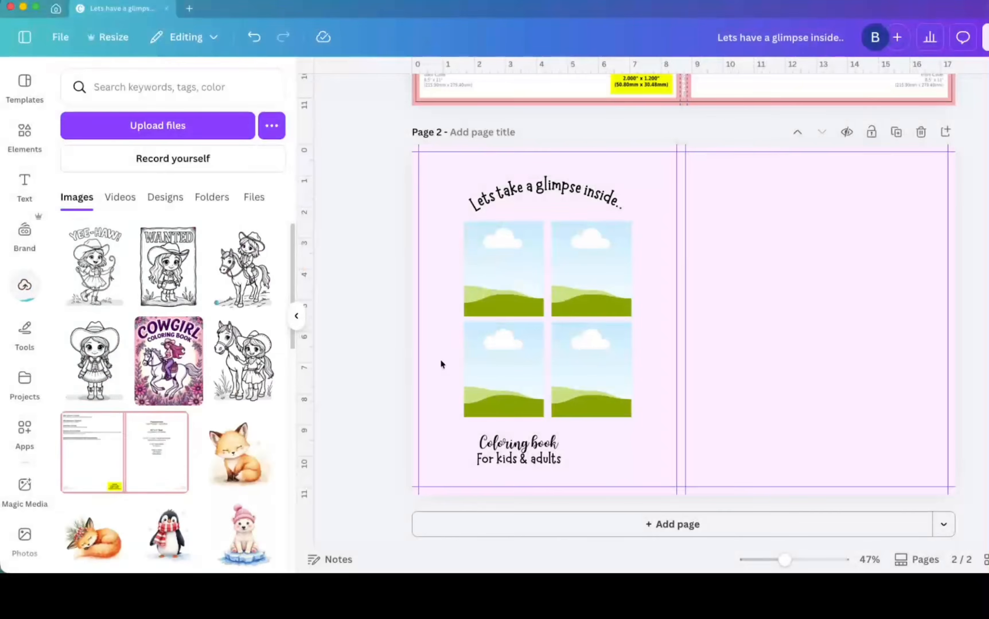
Nudge the curved heading slightly upward to leave more space above the frames.
left_click(530, 262)
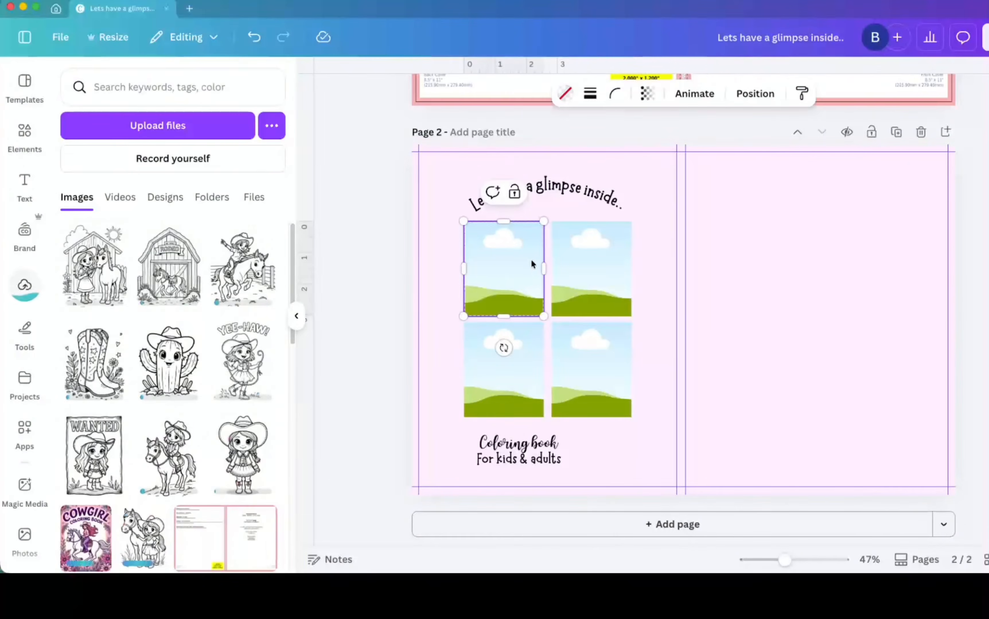
left_click(561, 201)
key("Up")
key("Up")
key("Up")
key("Up")
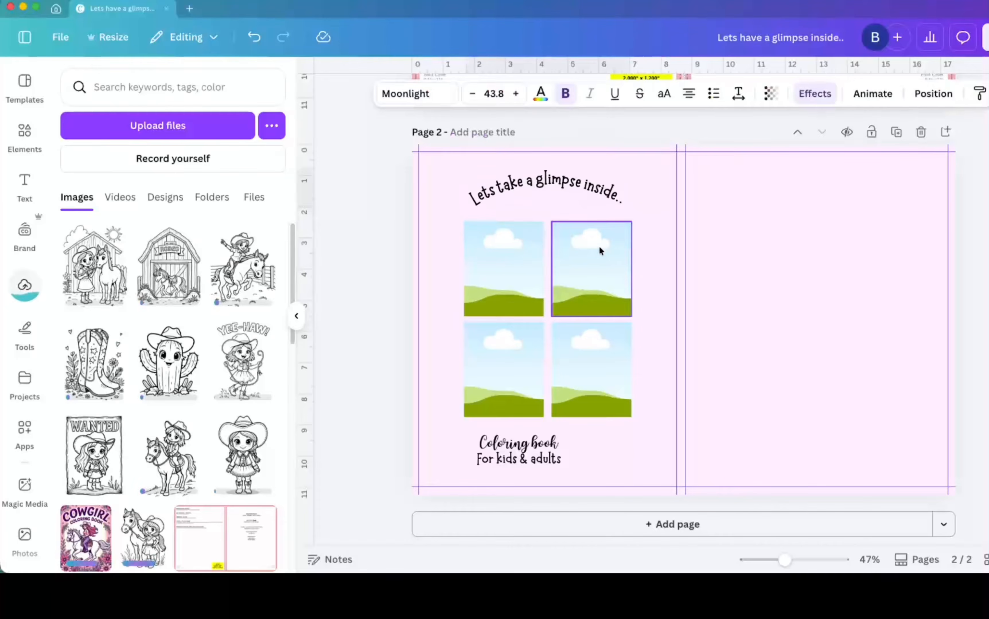
left_click(347, 330)
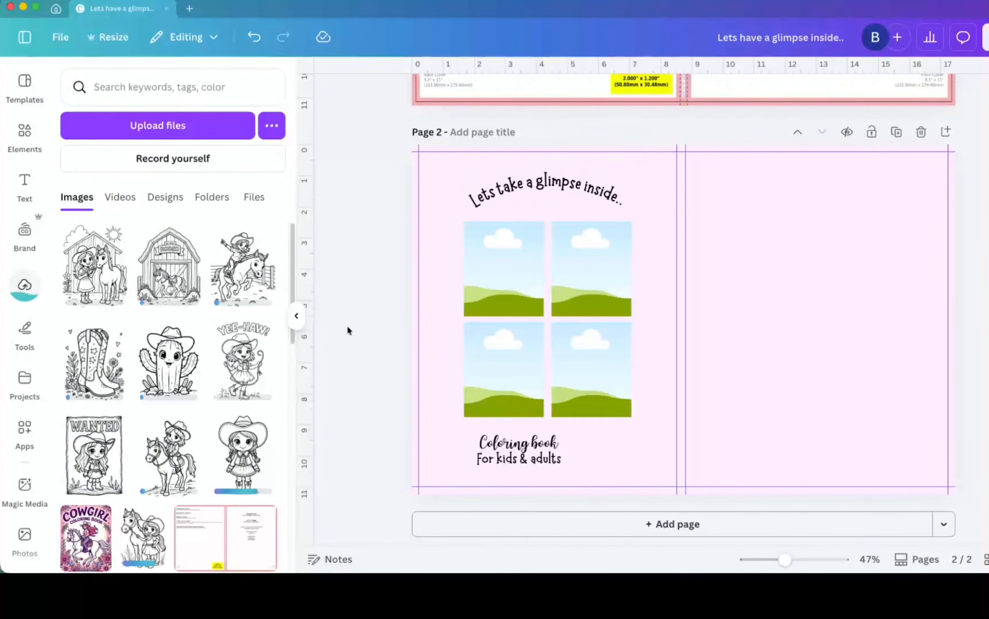
Place the YEE-HAW cowgirl page in the upper-left frame and the cactus page in the upper-right frame.
left_click(225, 378)
left_click_drag(626, 298, 478, 269)
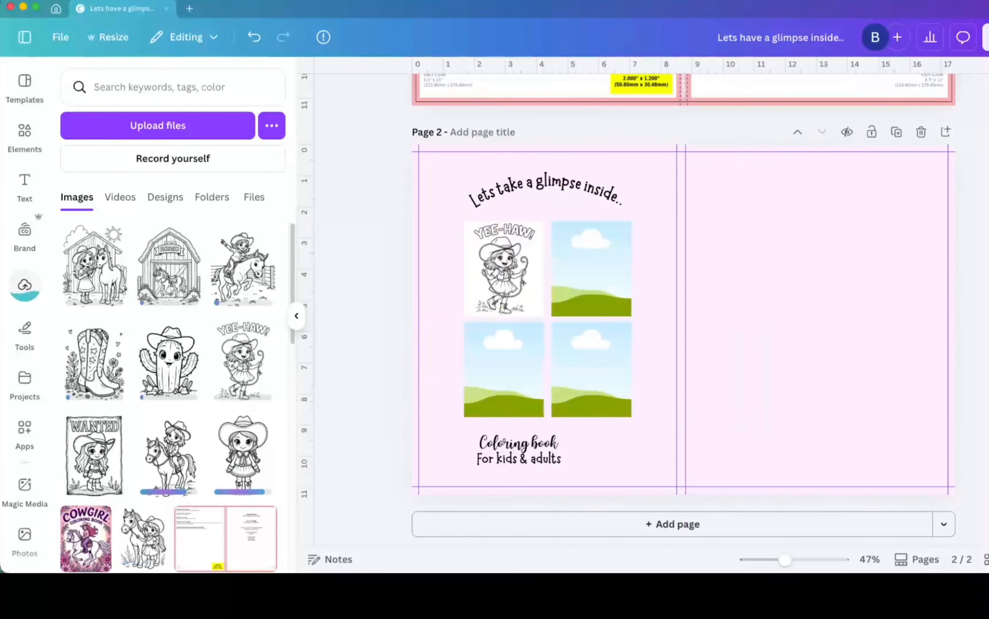
left_click(168, 363)
left_click_drag(607, 353, 575, 369)
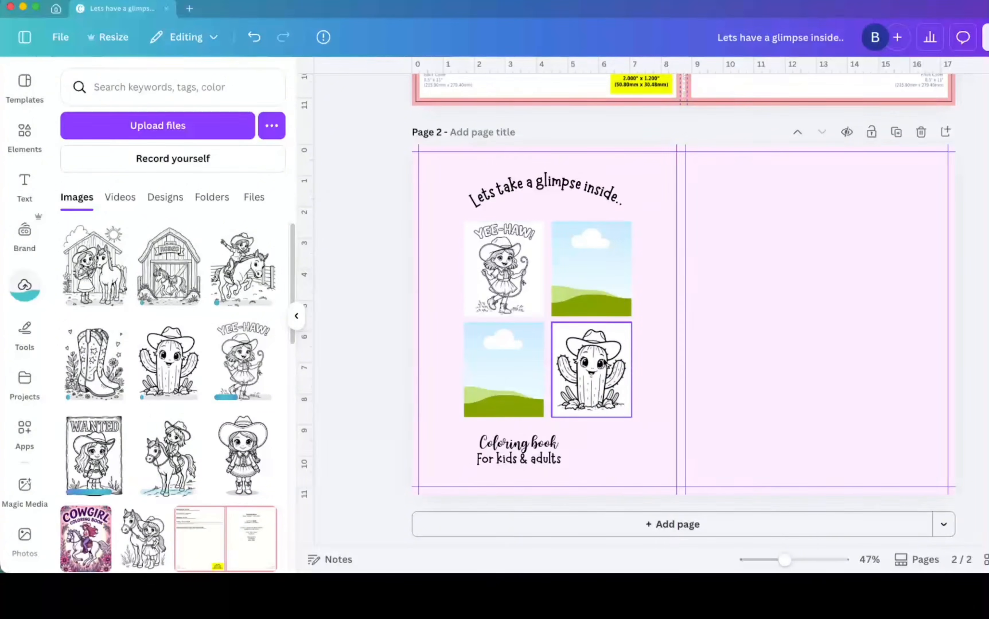
right_click(581, 369)
left_click(639, 499)
left_click_drag(610, 321, 571, 269)
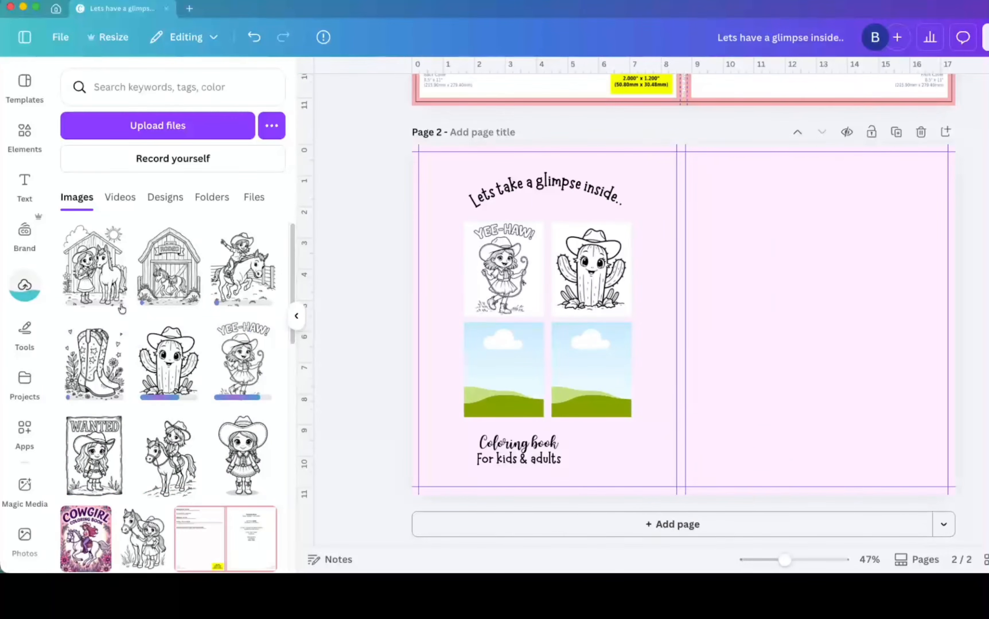
Place the horse-riding page in the lower-right frame, the cowboy boots page in the lower-left and the WANTED poster page in the upper-left.
left_click(242, 267)
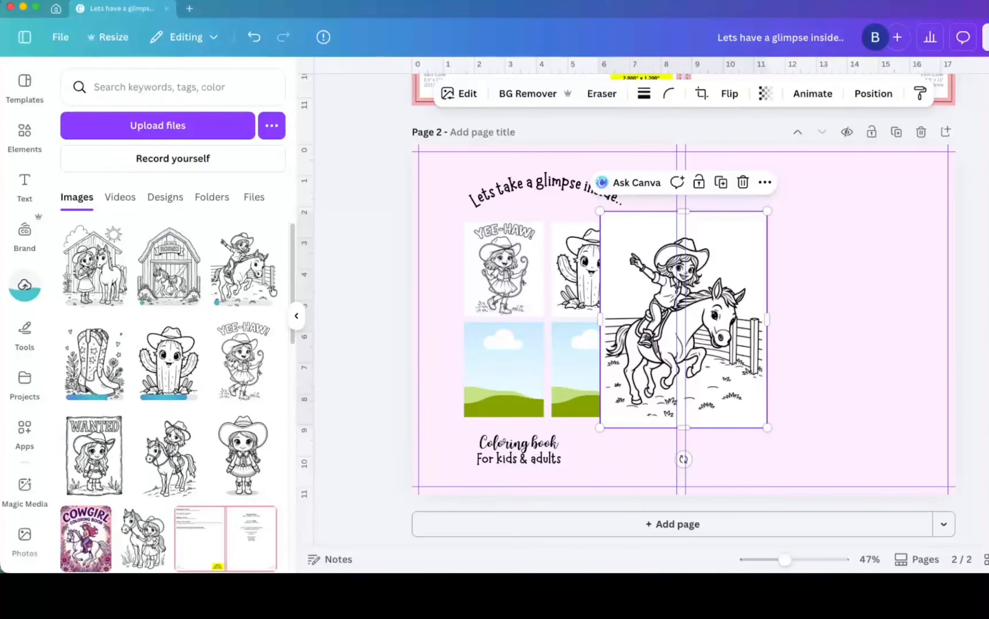
left_click_drag(660, 333, 590, 368)
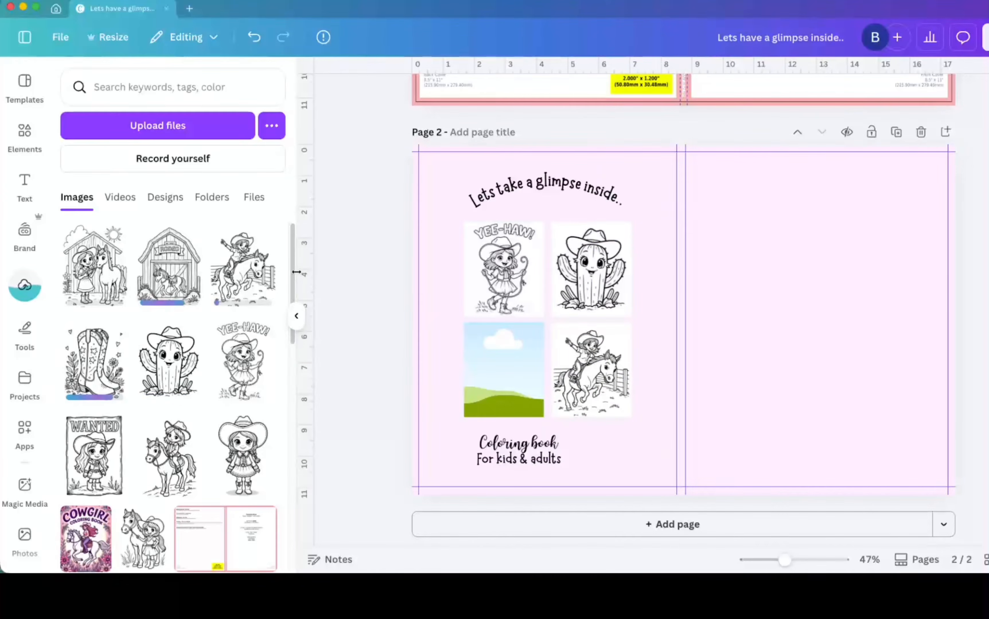
left_click(94, 362)
left_click_drag(684, 331, 504, 369)
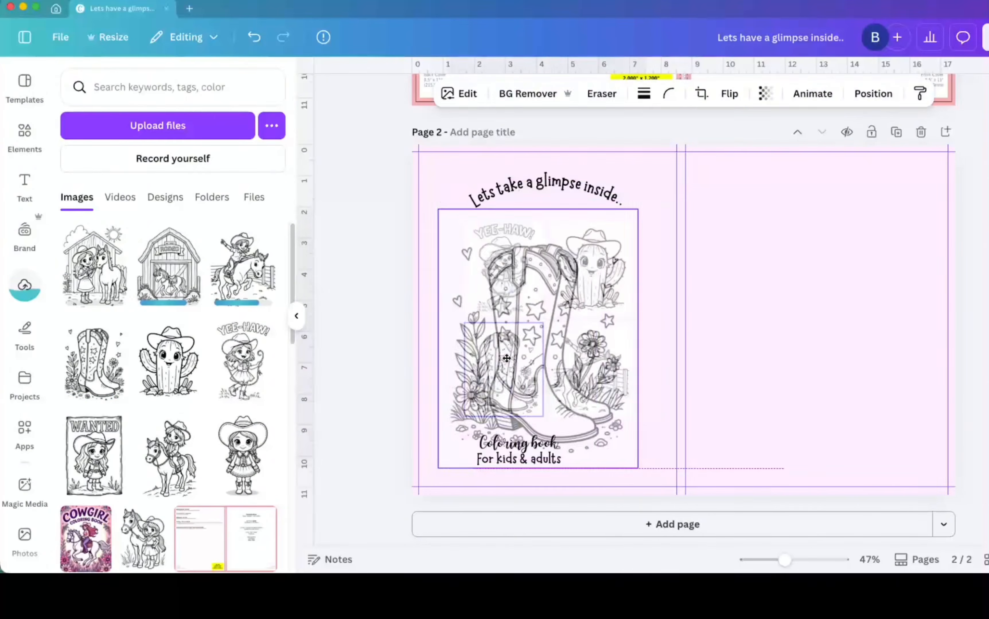
left_click(94, 454)
left_click_drag(688, 312, 504, 270)
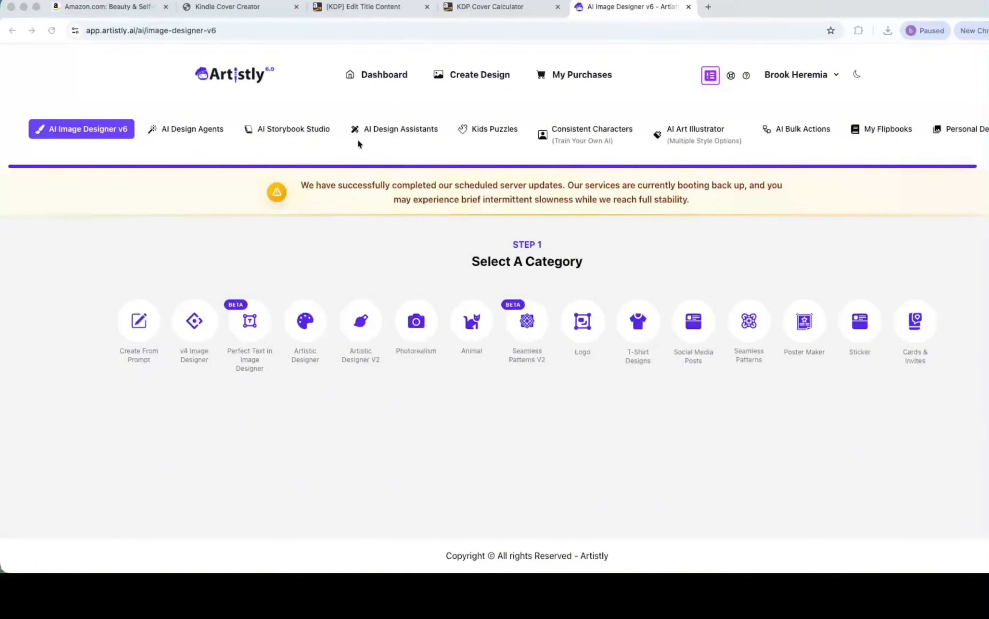
Switch to Artistly, choose the Human Stylizer from the AI Design Assistants and upload 2.jpg as the image to stylize.
left_click(408, 130)
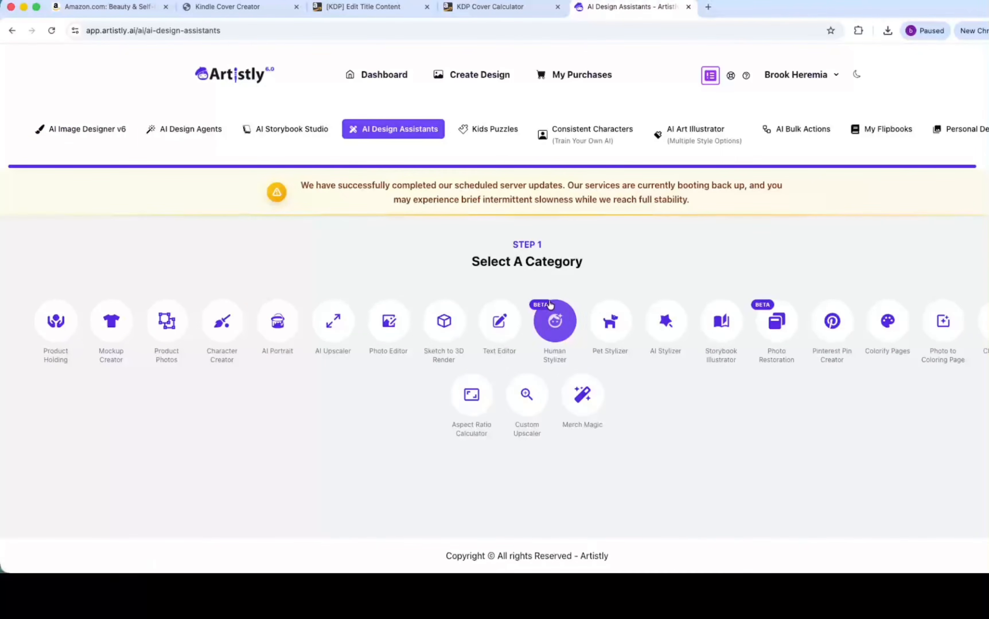
left_click(556, 324)
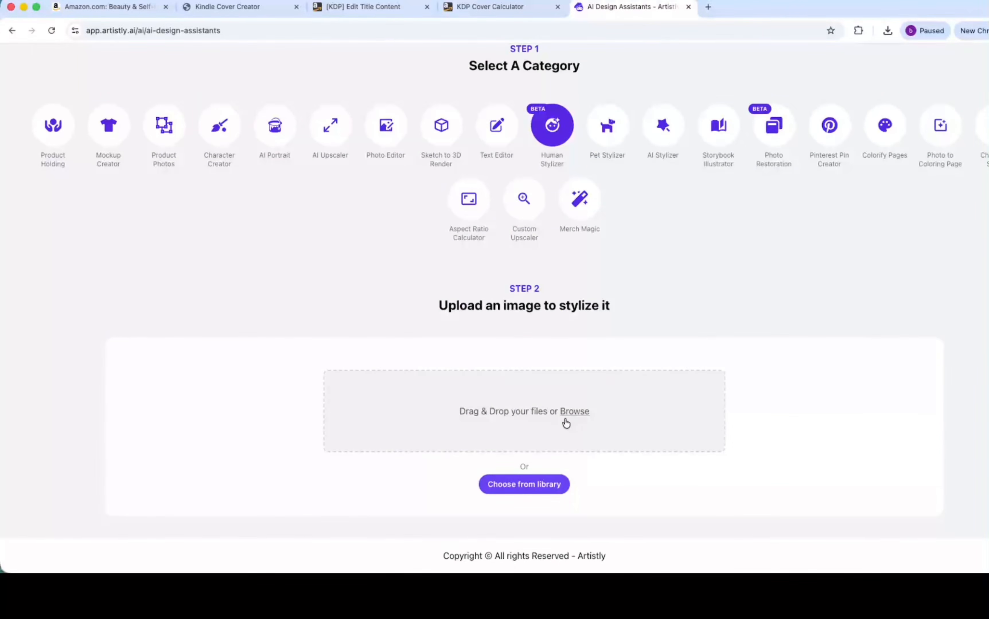
left_click(566, 421)
left_click(371, 172)
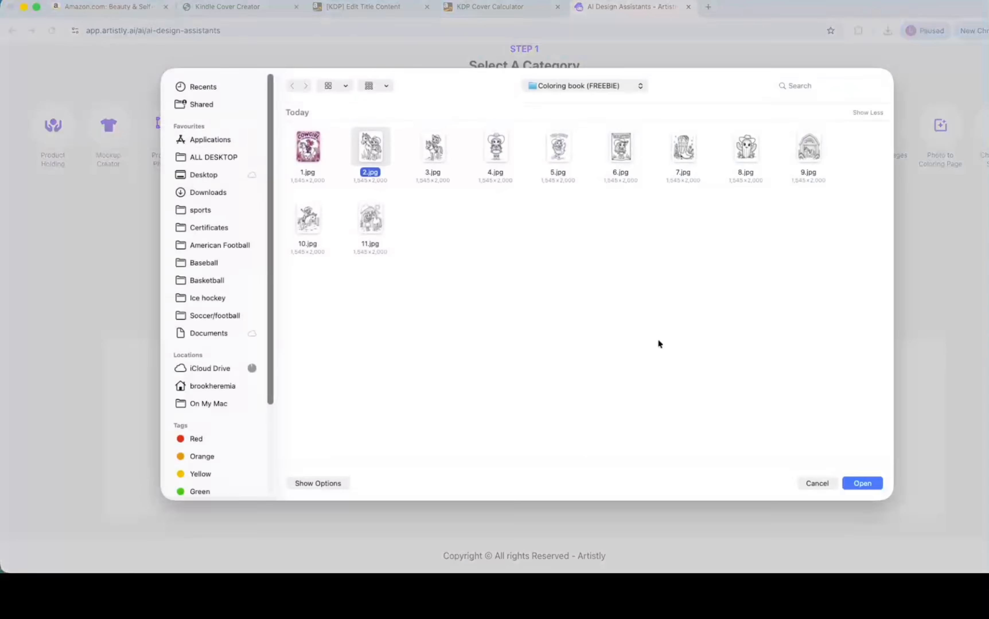
left_click(856, 484)
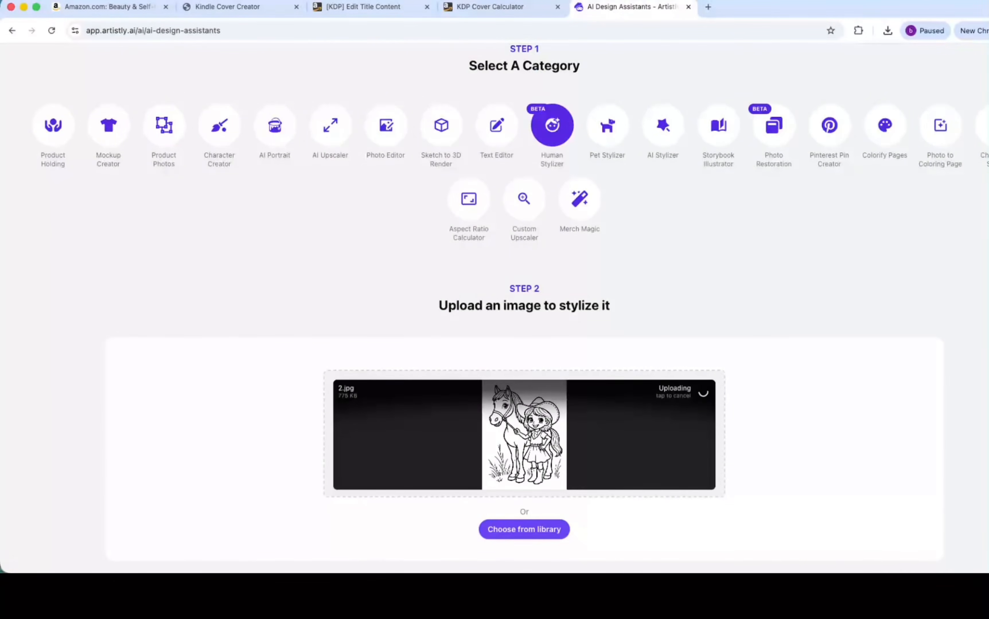
Enter a prompt to color in the image with pretty colors as a coloring book front page titled "COWGIRL COLORING BOOK".
scroll(627, 488, "down", 2)
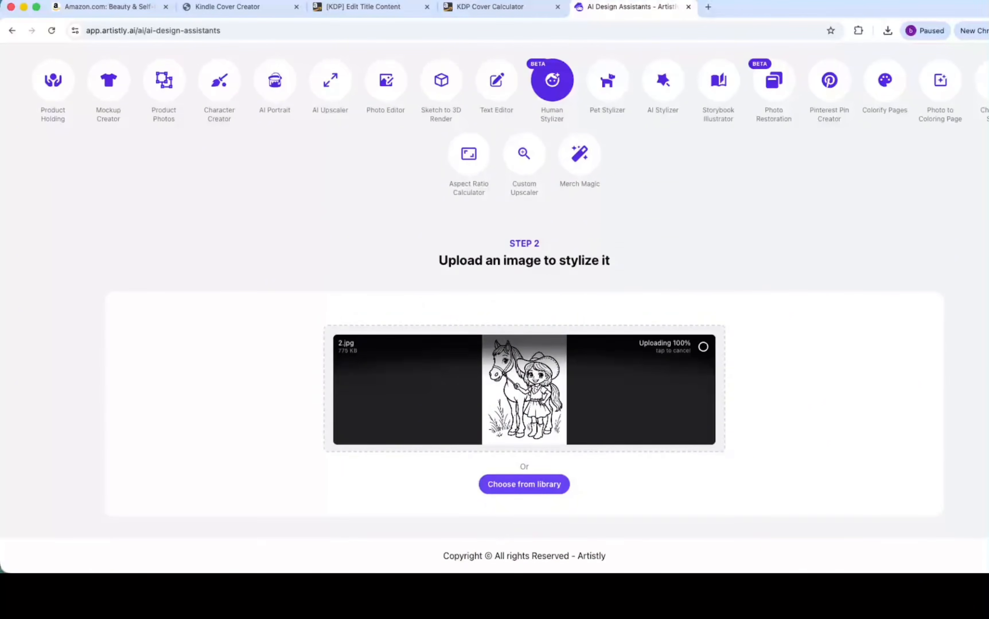
scroll(445, 473, "down", 5)
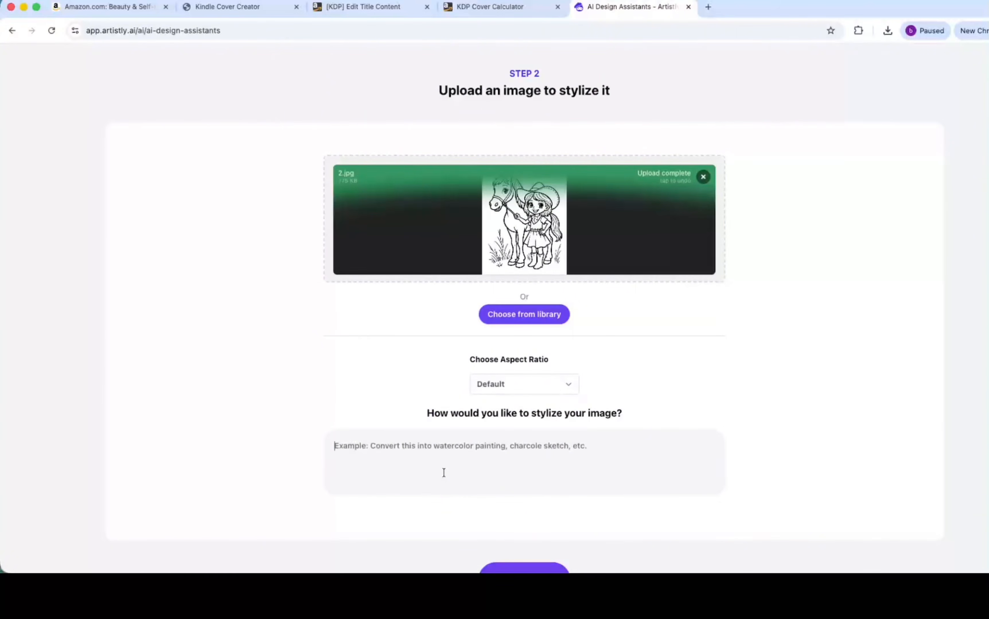
type("Please use this im")
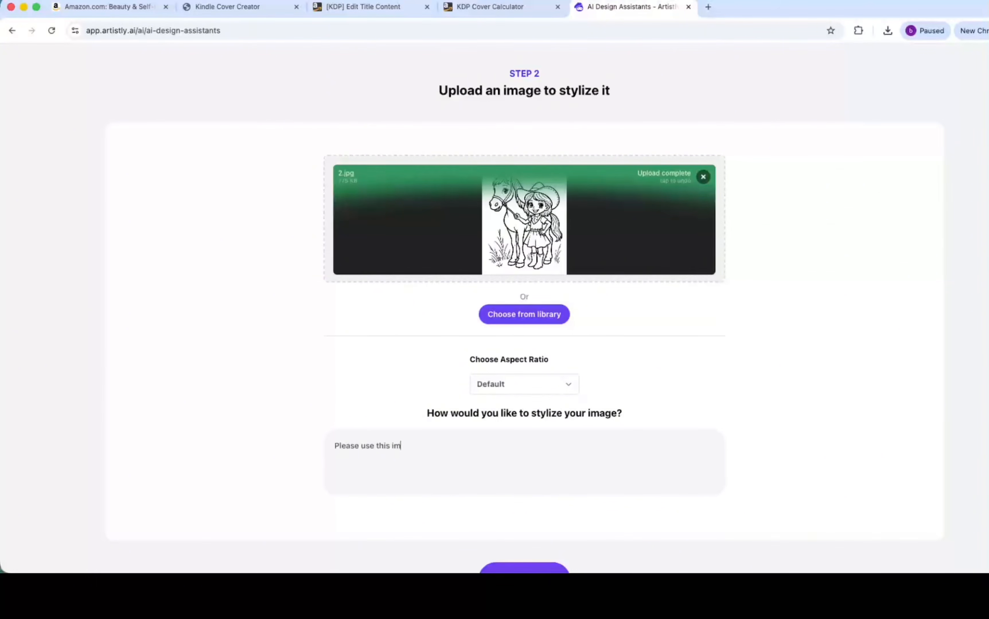
type("age as the front page of a color")
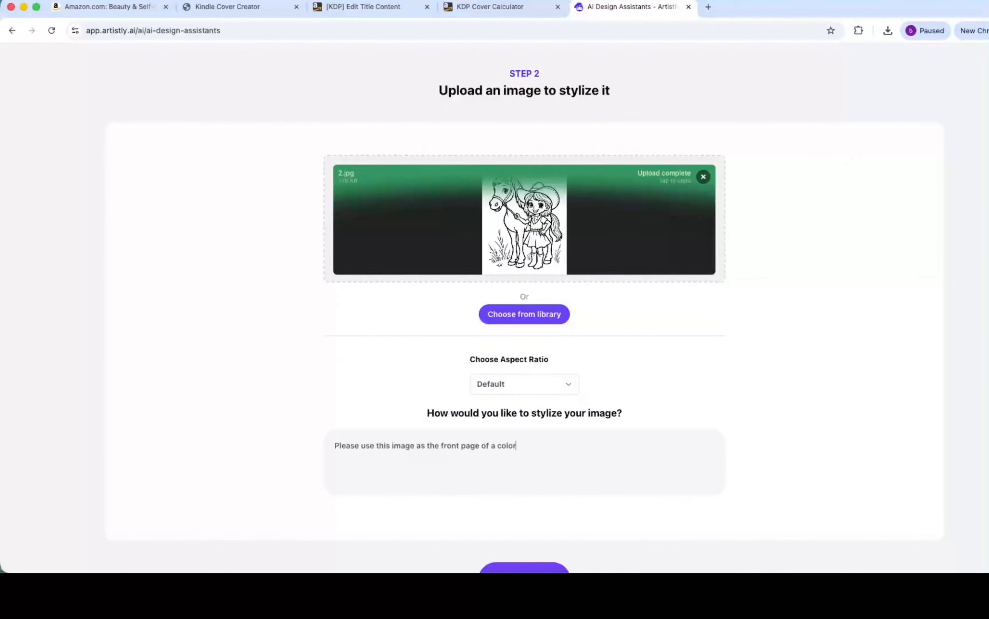
type("ing book, please color in the image")
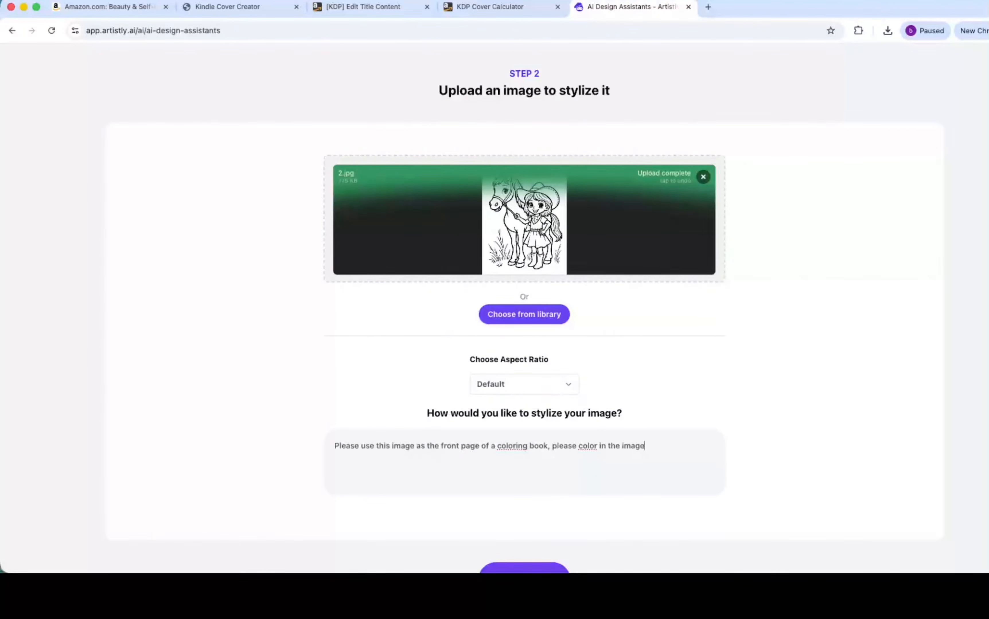
type(" with pretty colors, please add in the title \"C")
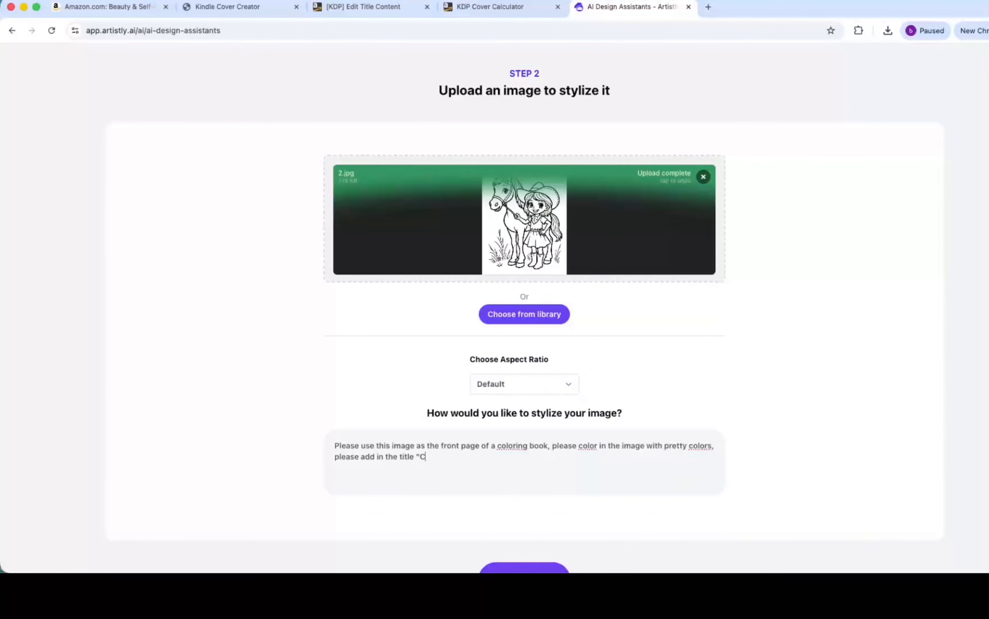
type("OWGIRL COLORING BOOK")
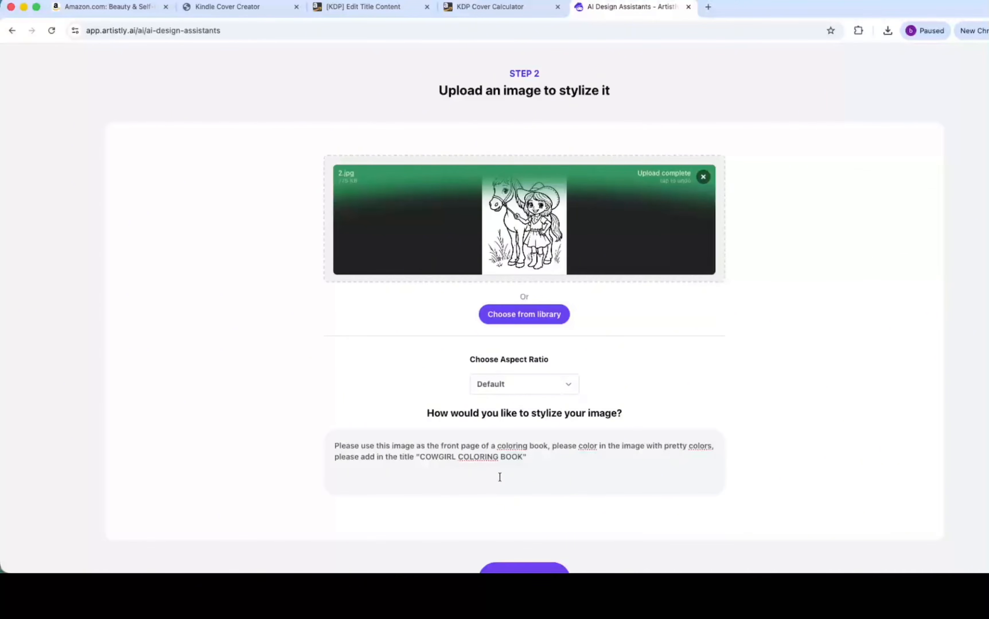
Stylize the uploaded cowgirl image using the entered prompt and the default aspect ratio.
left_click_drag(542, 460, 413, 463)
left_click(563, 466)
scroll(483, 536, "down", 3)
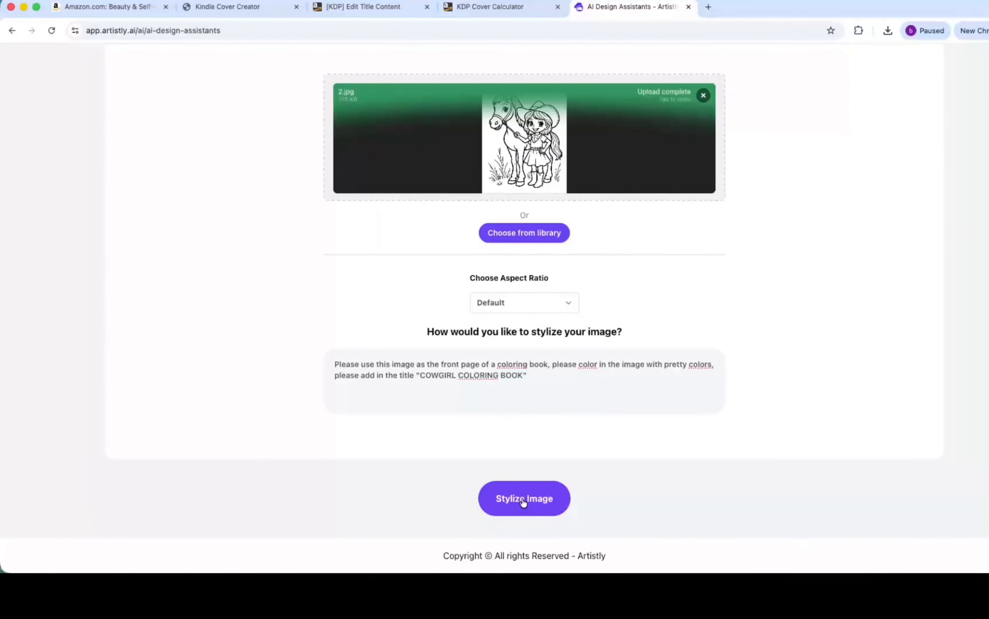
left_click(518, 513)
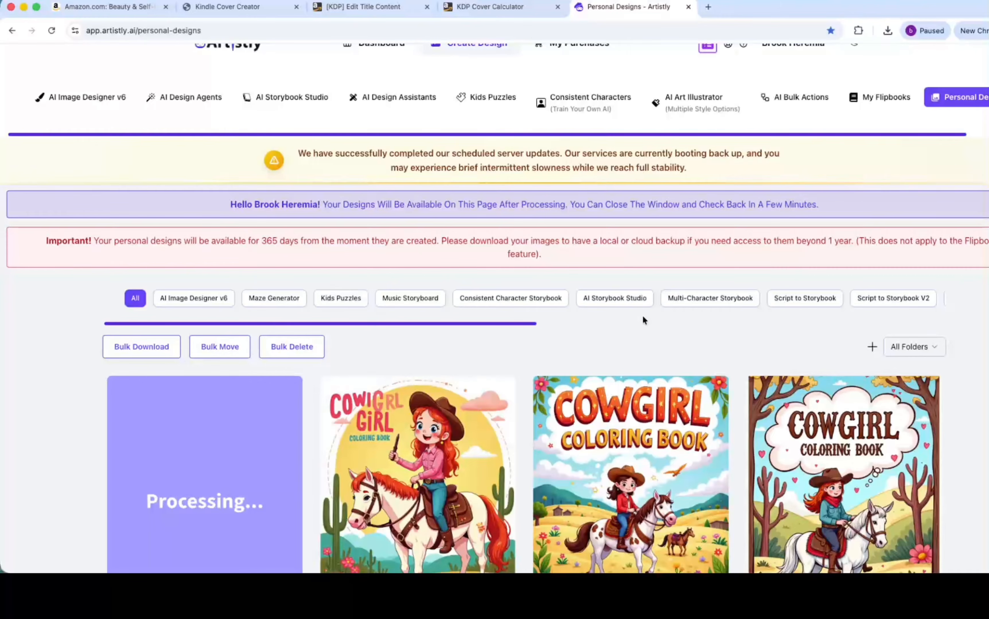
Open the AI Art Illustrator and look through its art styles down to the prompt section.
left_click(692, 97)
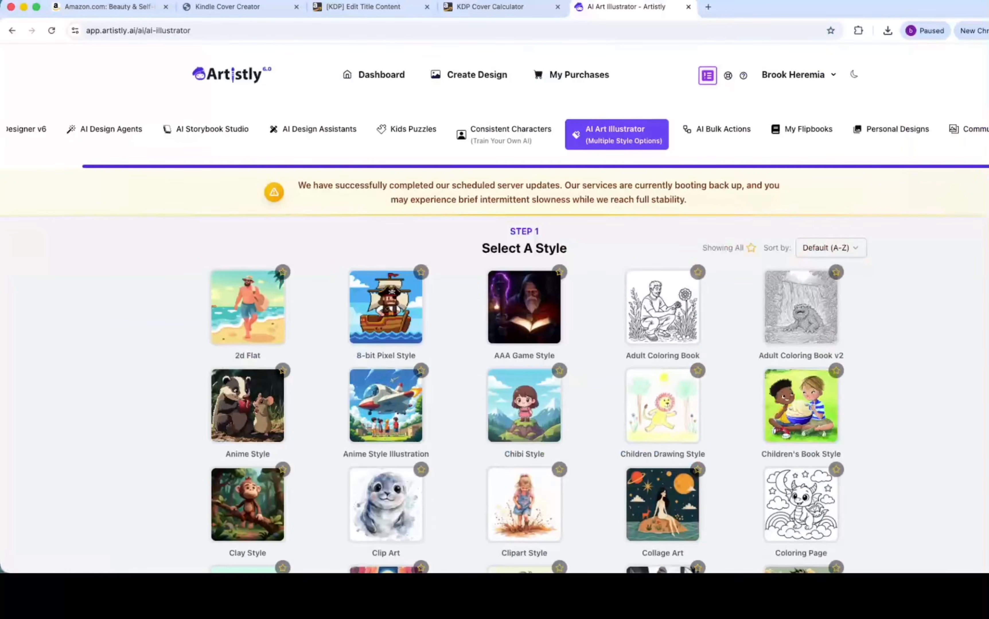
scroll(969, 350, "down", 15)
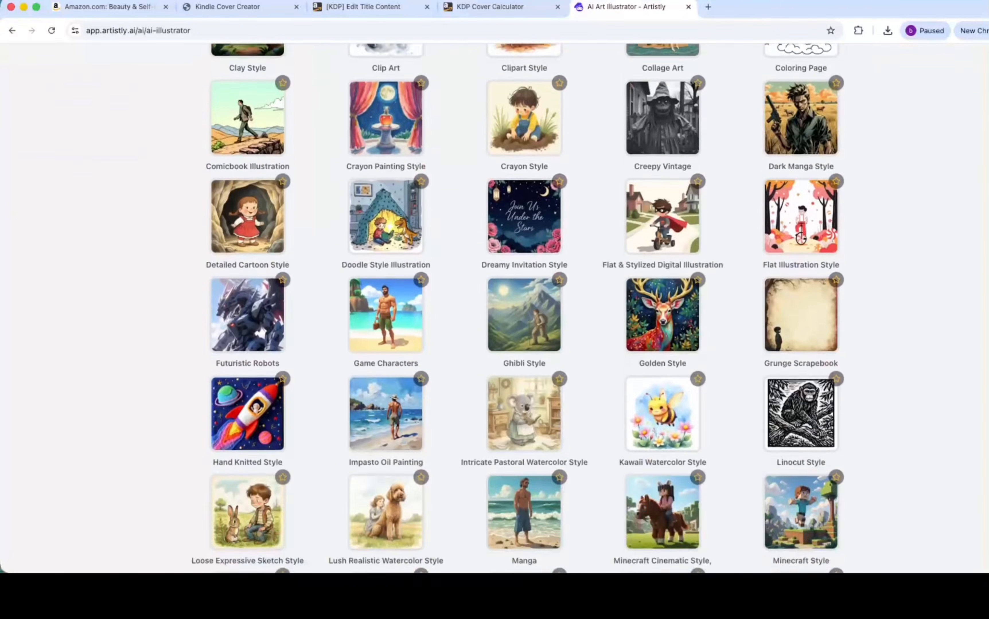
scroll(969, 351, "down", 8)
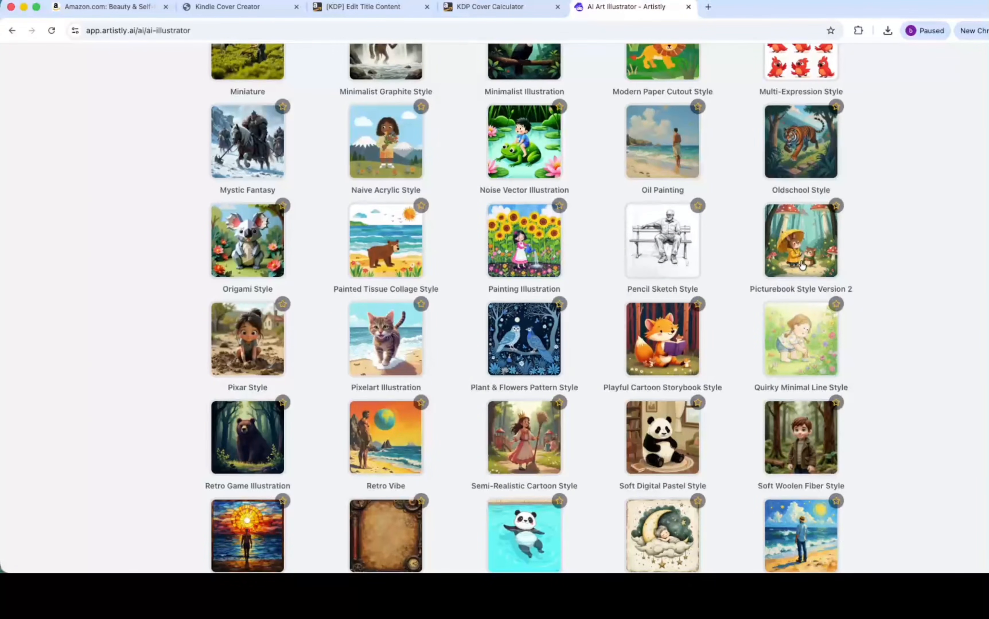
scroll(818, 261, "down", 10)
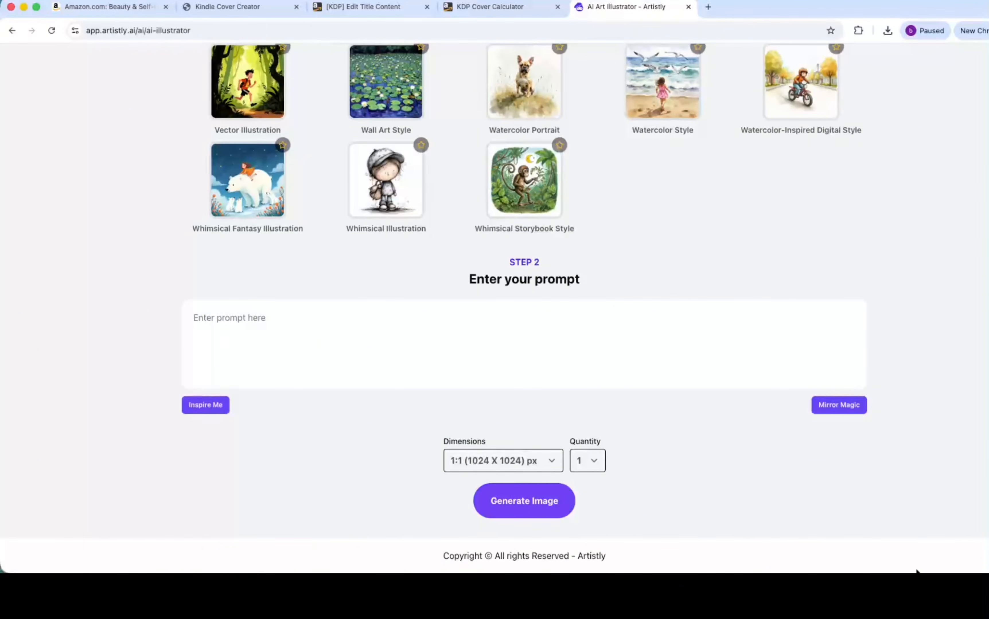
key("super+Tab")
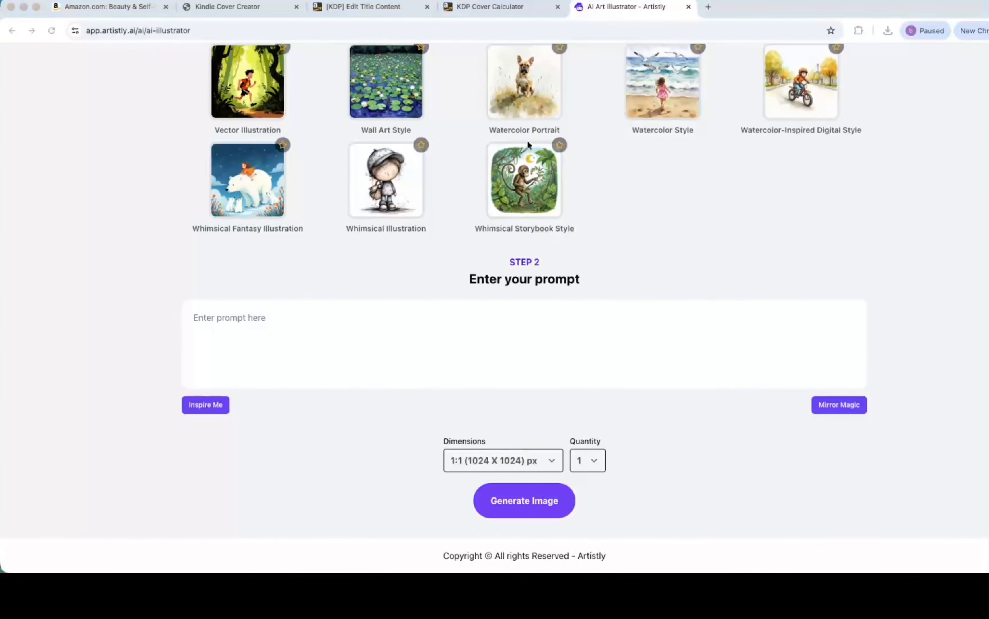
Prompt for a super cute, bright and vibrant cowgirl-style coloring book front page with the title "COWGIRL COLORING BOOK" and text in the page's middle.
left_click(255, 339)
type("Ple")
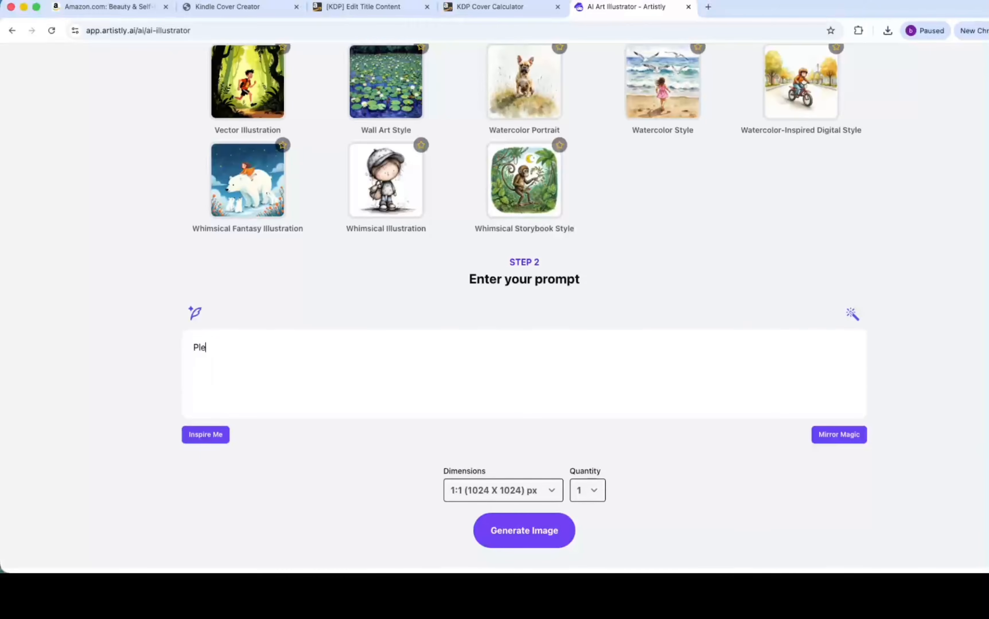
type("ase create the front page of a")
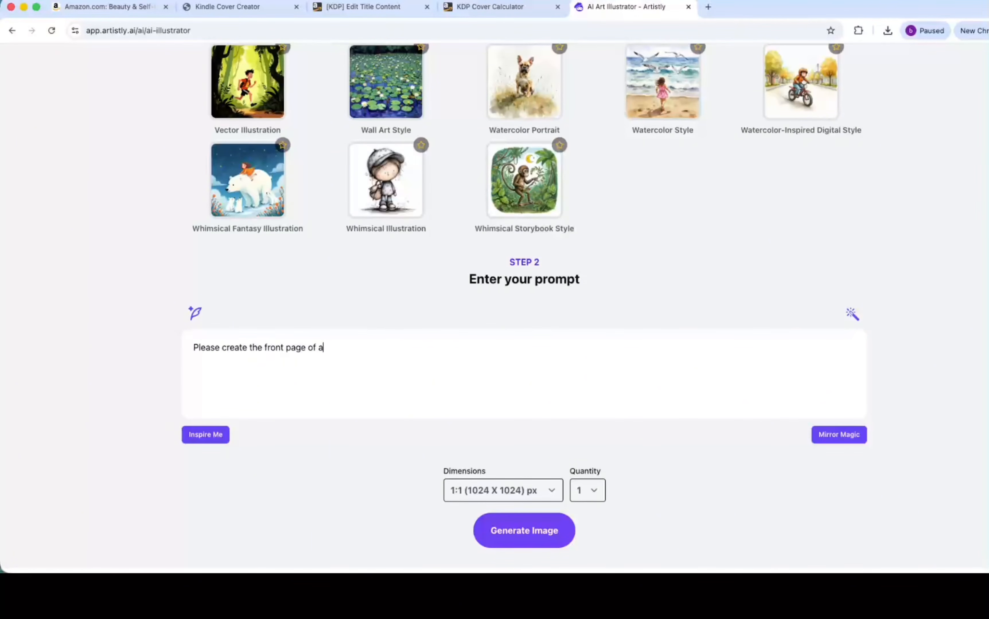
type(" coloring book, please use br")
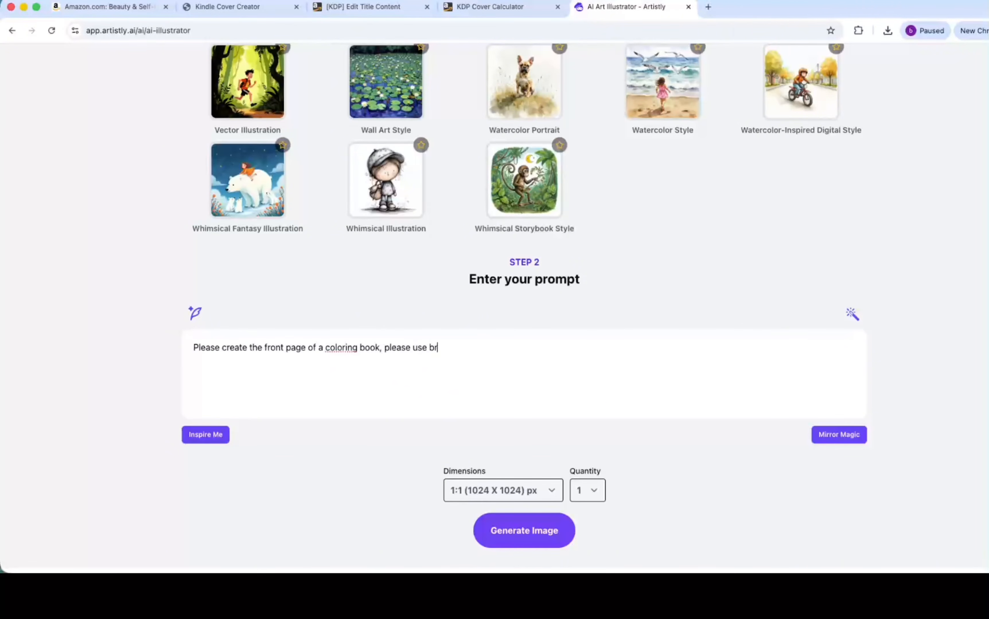
type("ight vibrant colors, please ma")
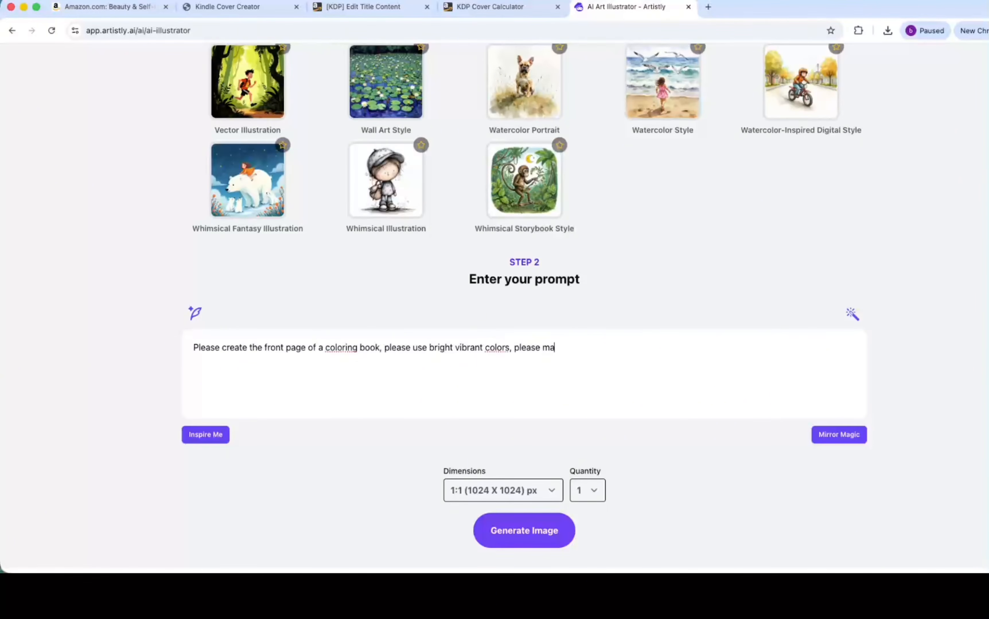
type("ke the them cowgirl style, please a")
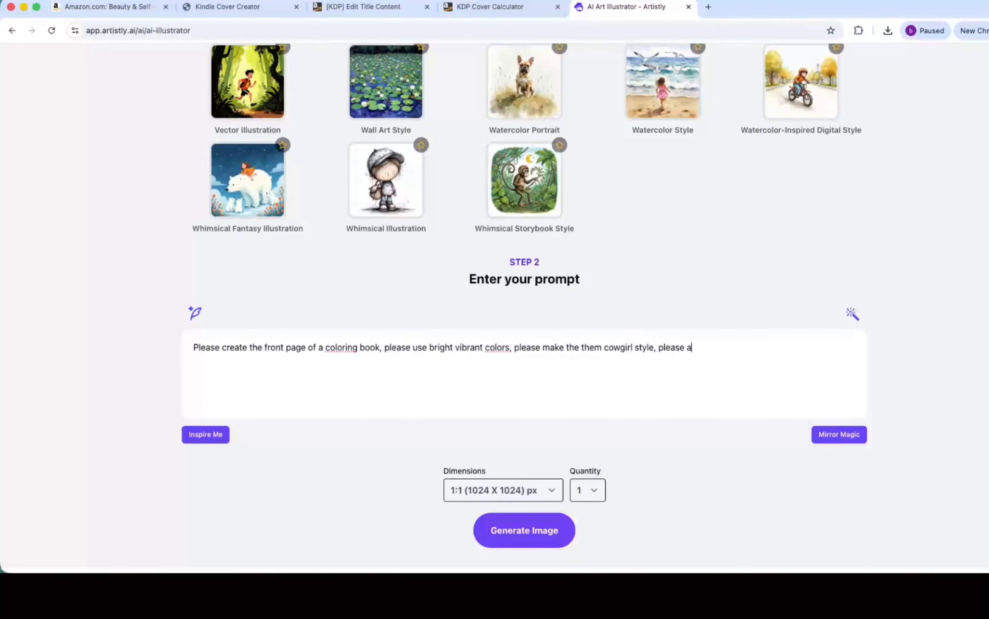
type("dd the title \"COWGIR")
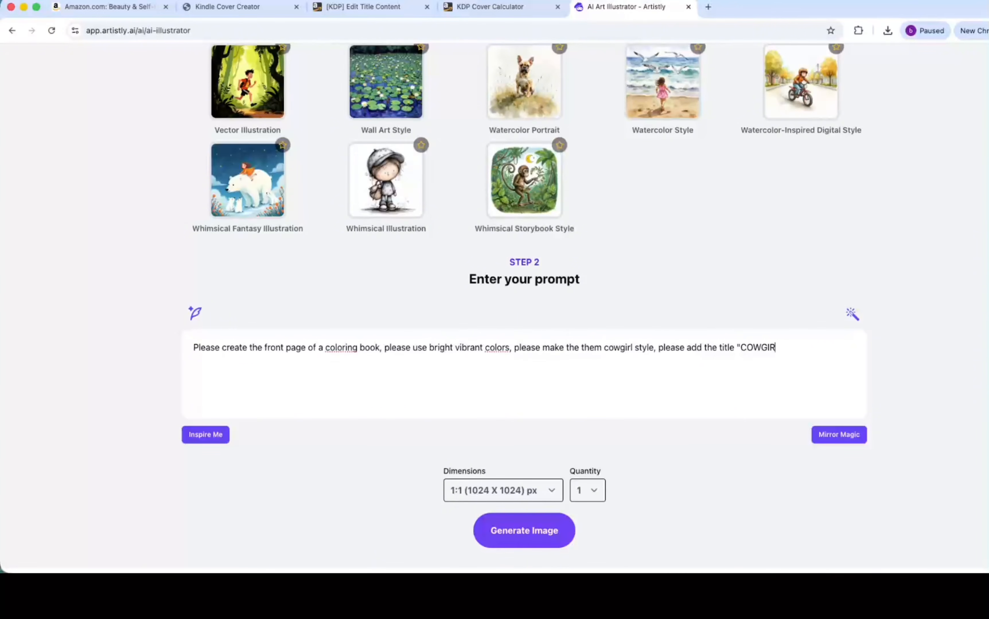
type("L COLORING BOOK")
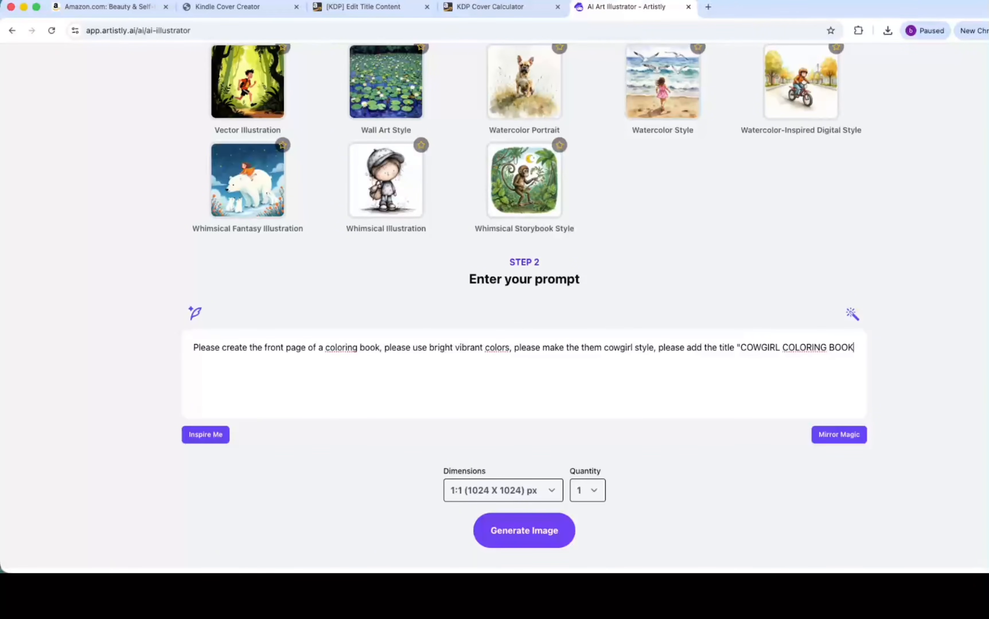
type("\" please ")
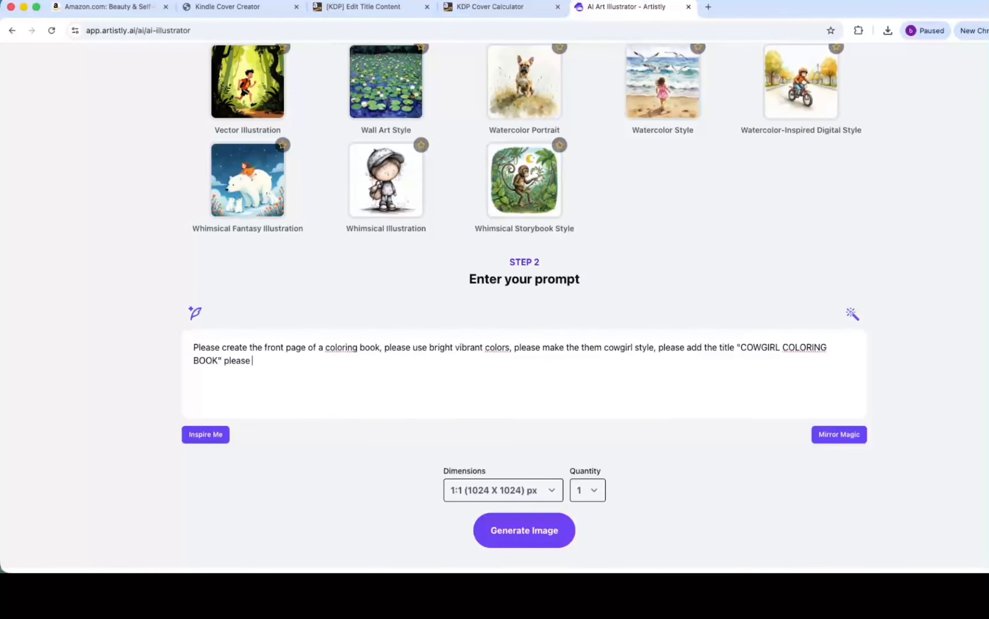
type("add text in the middle of the page")
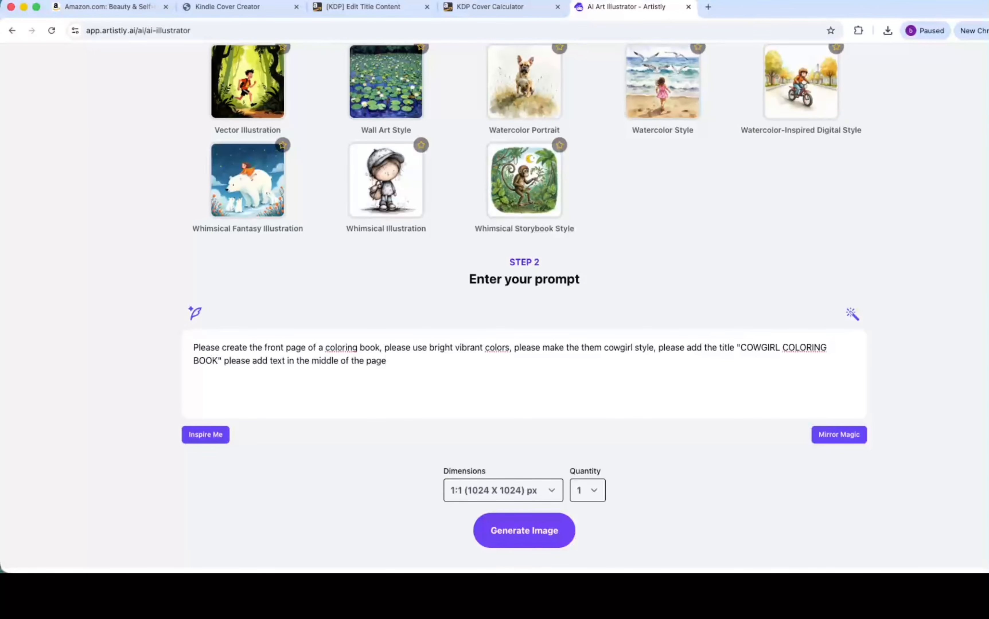
type(", super cute")
Set the dimensions to 3:4 (896 X 1152) px and the quantity to 4, and generate the images.
left_click(510, 486)
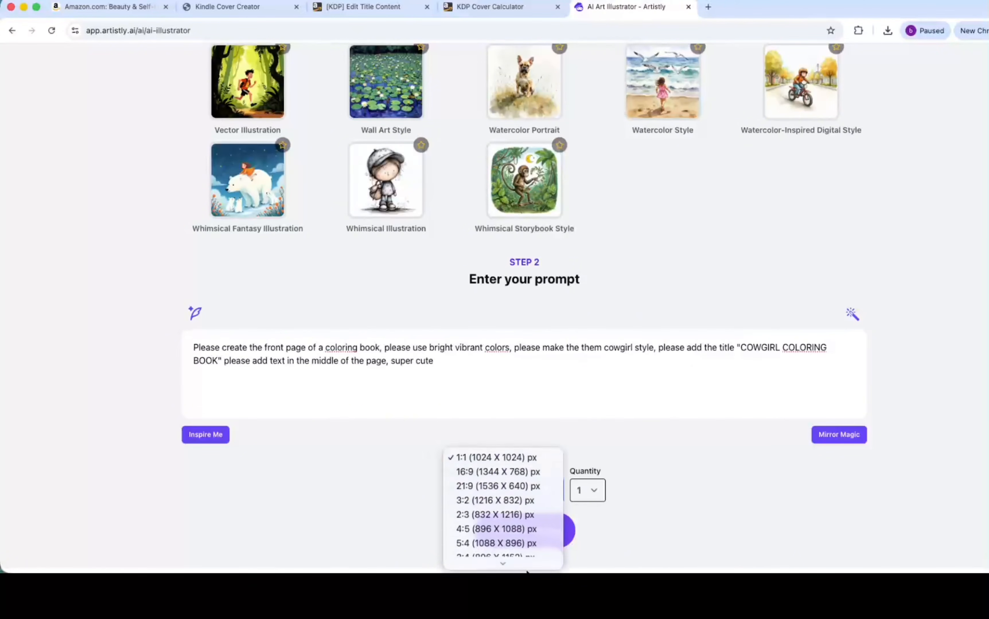
left_click(470, 519)
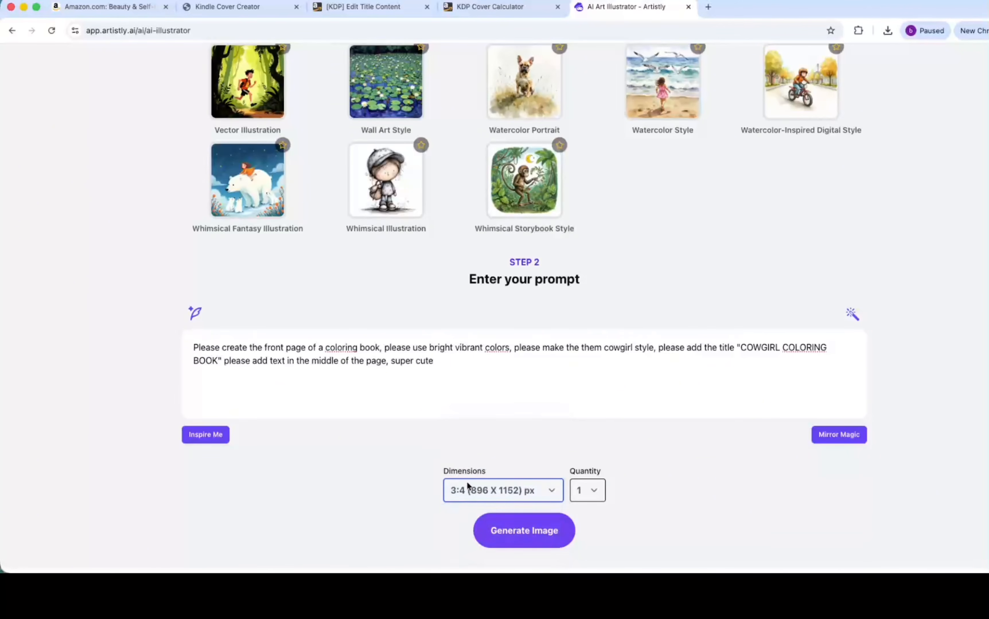
left_click(596, 493)
left_click(586, 524)
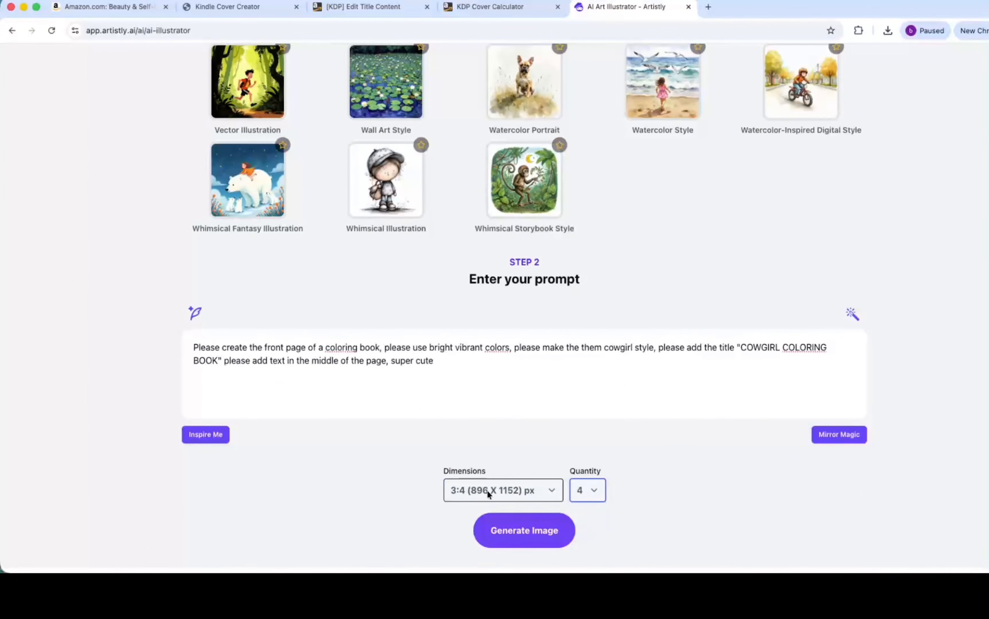
left_click(518, 529)
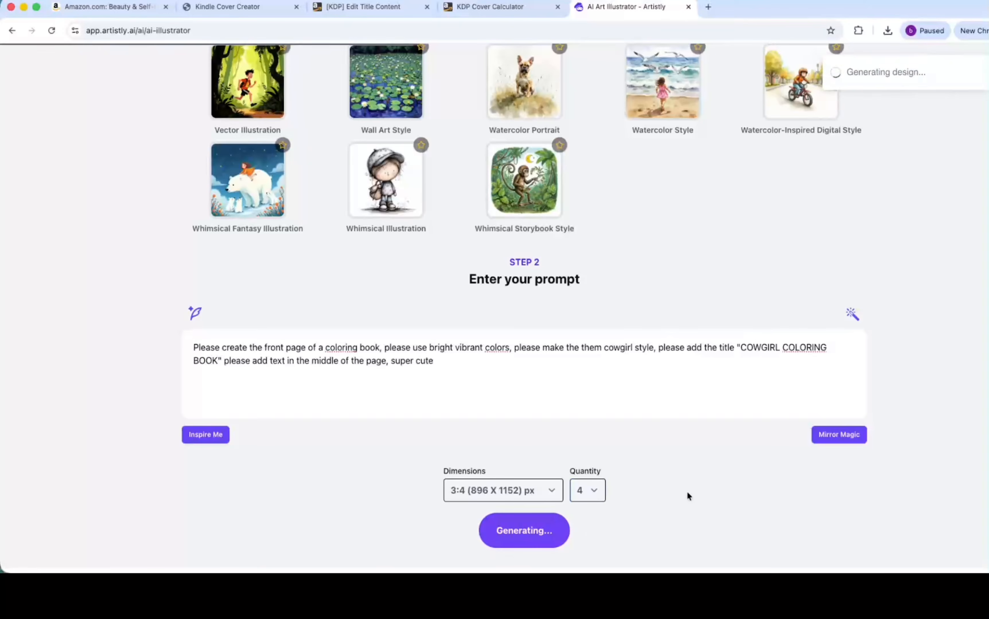
Download the pink-dress cowgirl cover and the cover with the thought-bubble title from the personal designs.
scroll(953, 423, "up", 5)
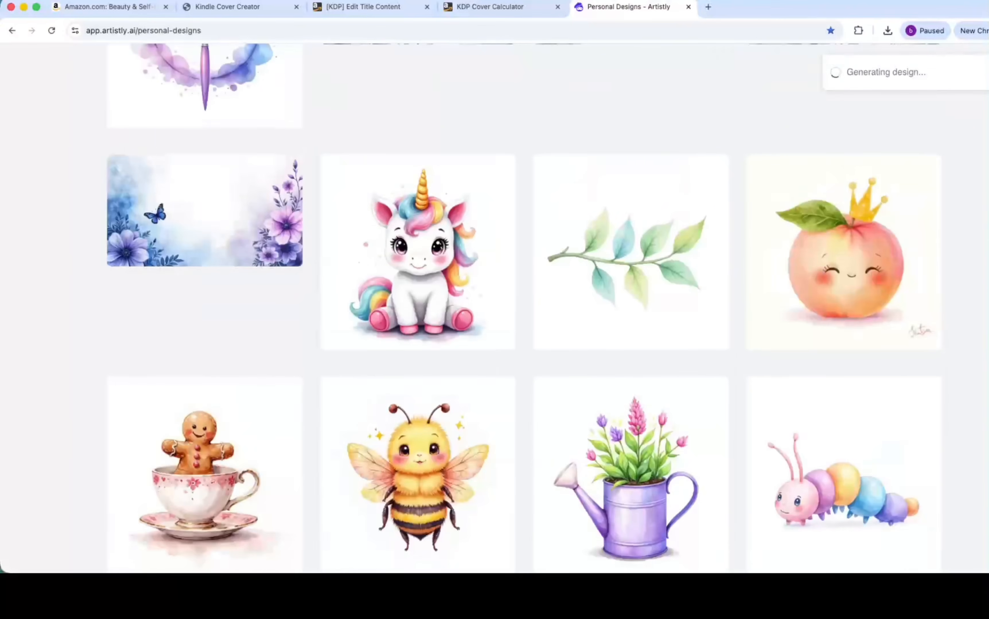
scroll(523, 309, "up", 15)
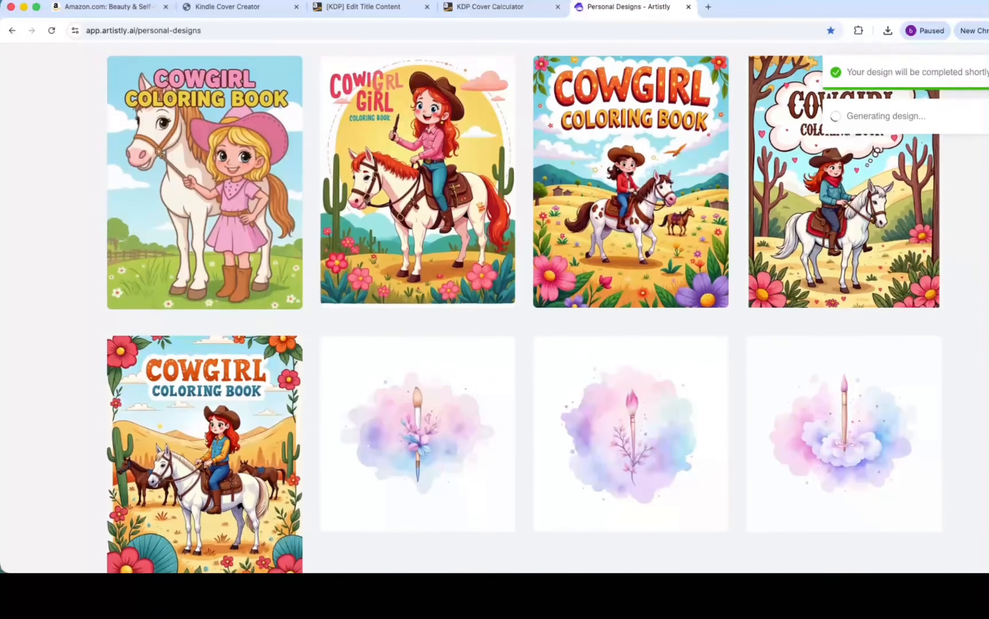
scroll(524, 309, "up", 7)
scroll(524, 309, "down", 2)
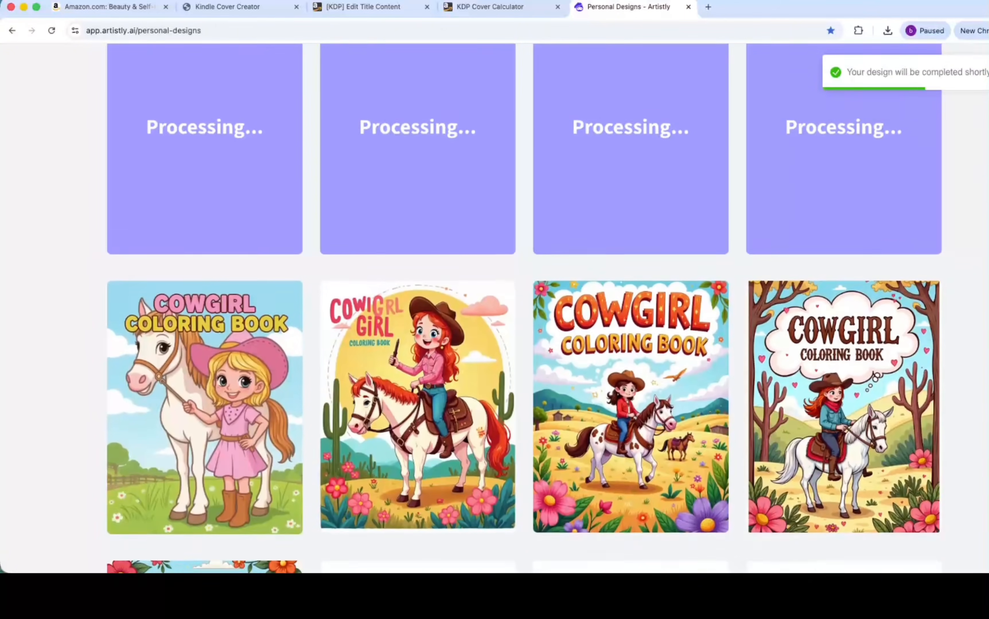
scroll(359, 283, "down", 3)
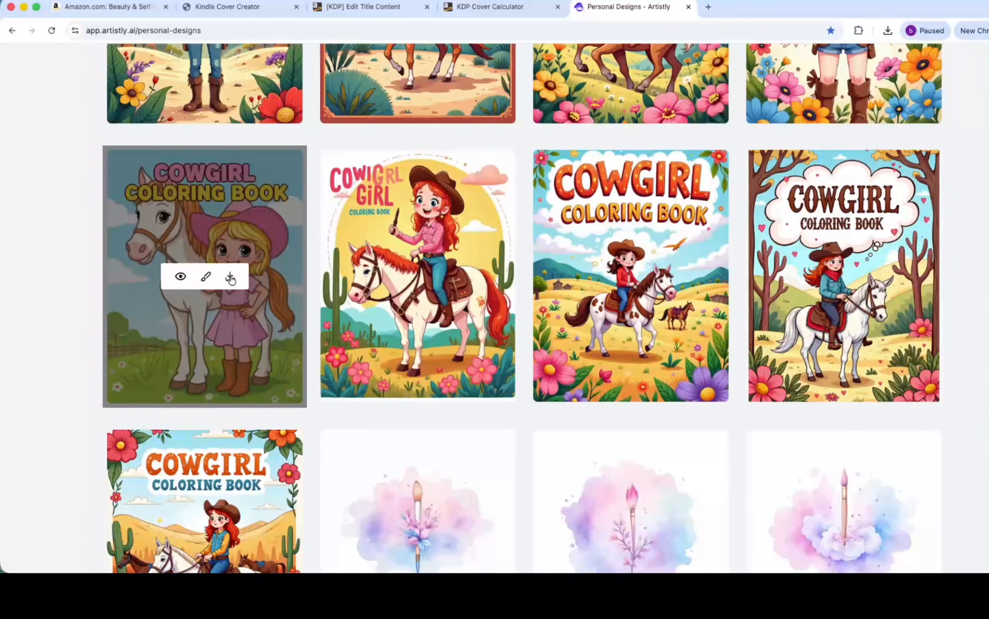
left_click(230, 280)
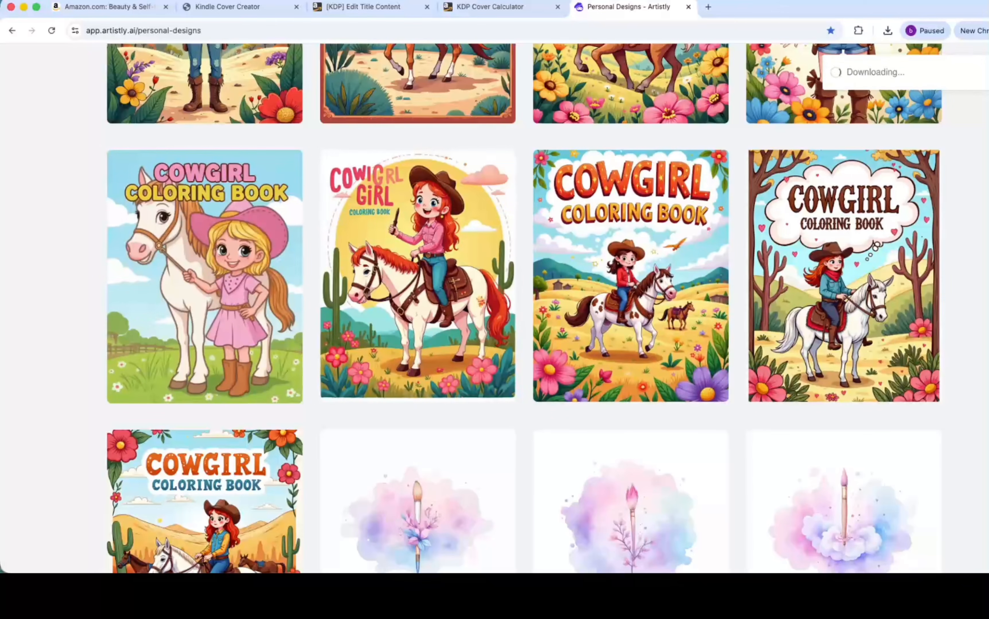
scroll(861, 328, "up", 1)
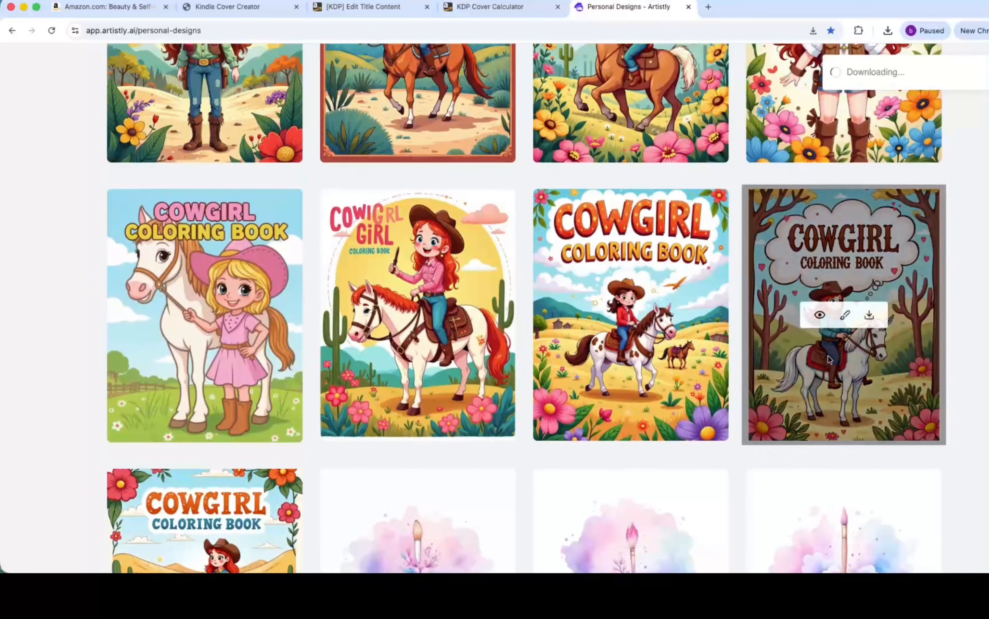
left_click(868, 315)
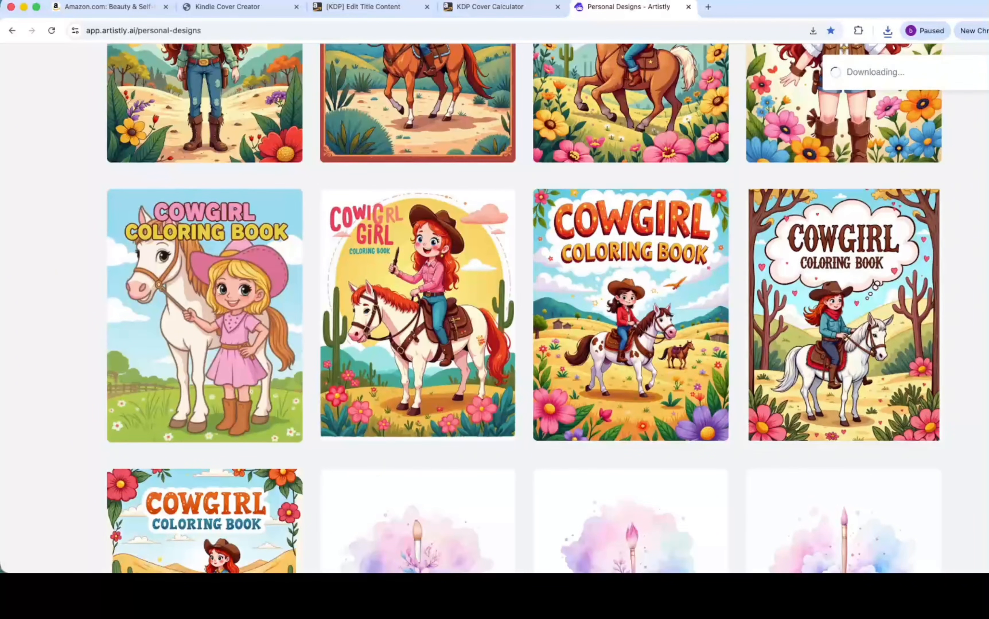
Examine the newly generated cowgirl covers and compare their titles and artwork with the earlier designs.
scroll(524, 307, "up", 5)
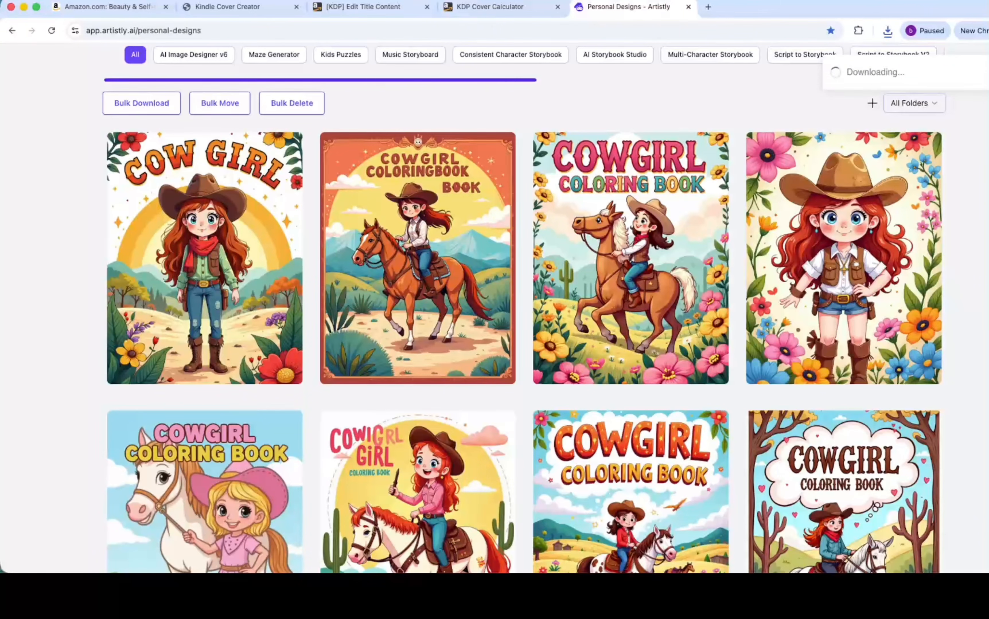
scroll(524, 307, "down", 1)
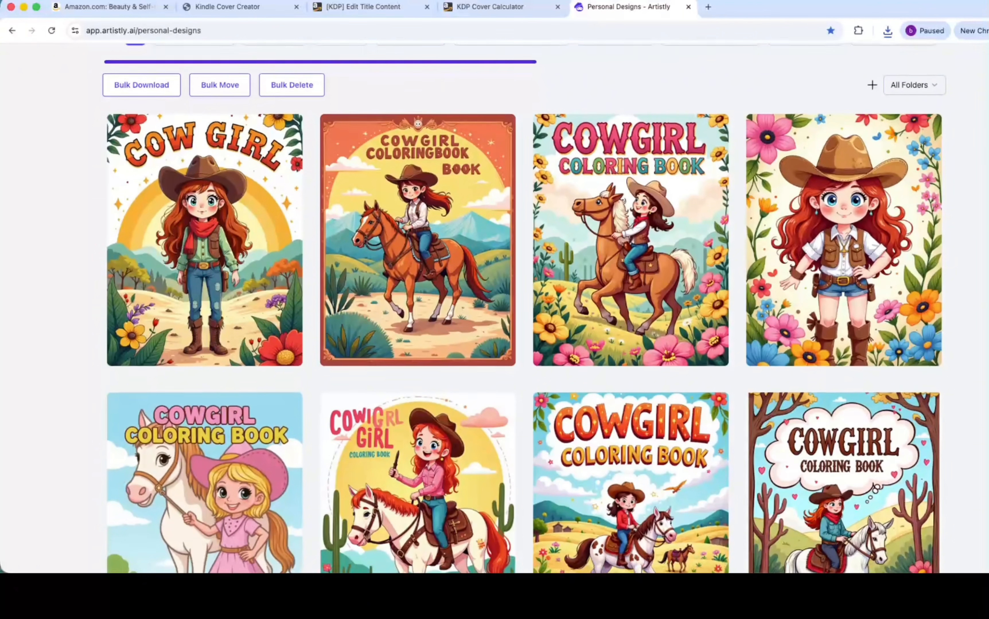
scroll(895, 238, "down", 1)
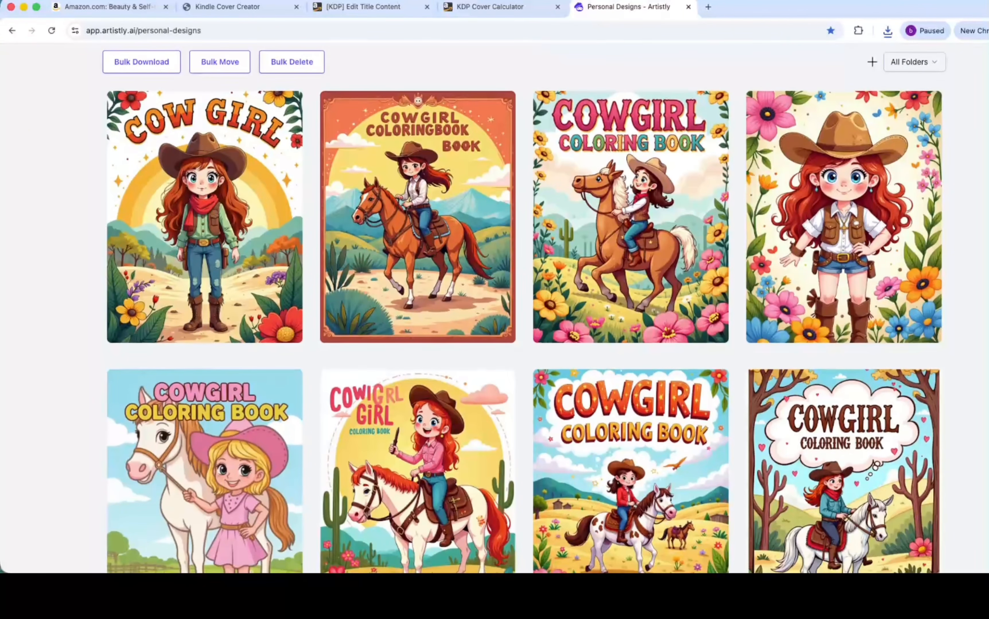
mouse_move(895, 238)
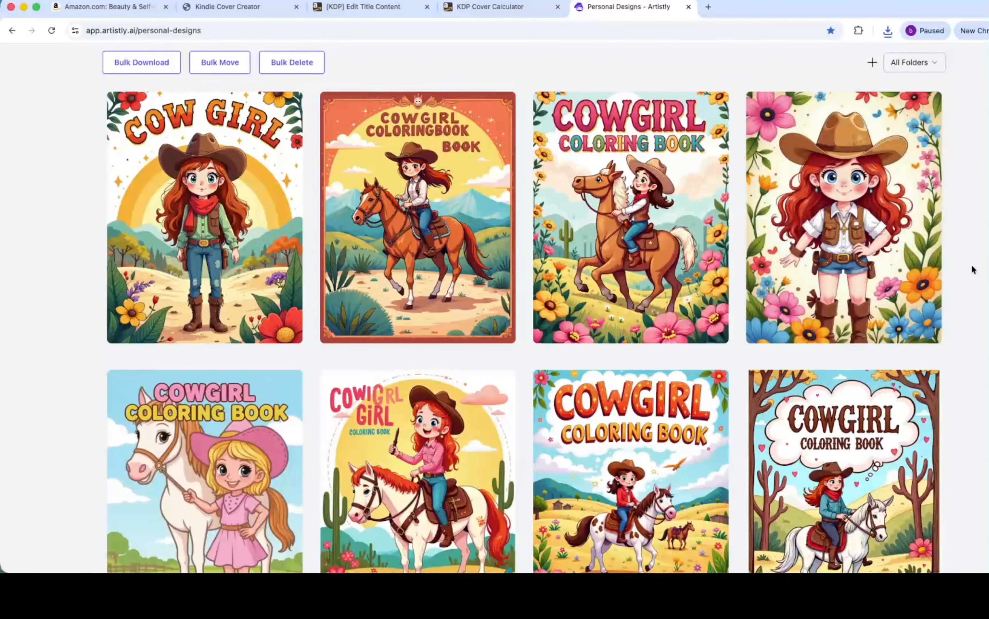
mouse_move(626, 215)
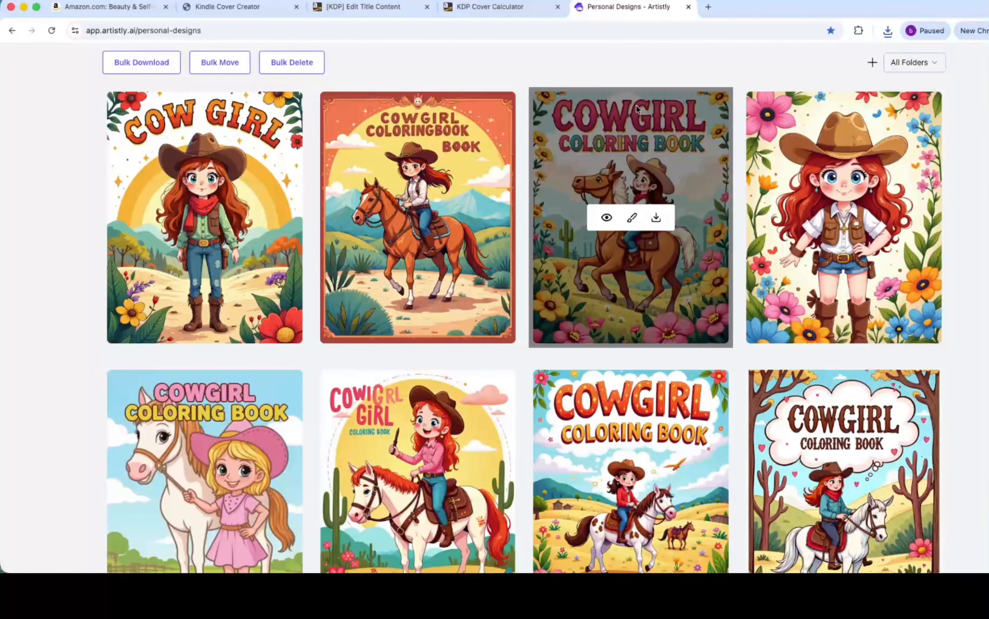
mouse_move(781, 154)
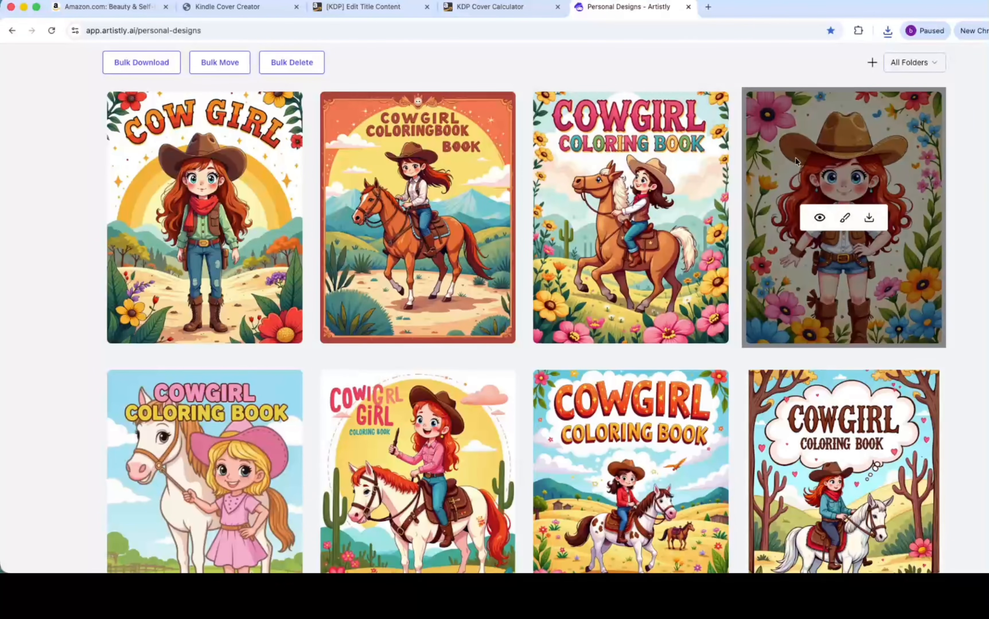
mouse_move(210, 138)
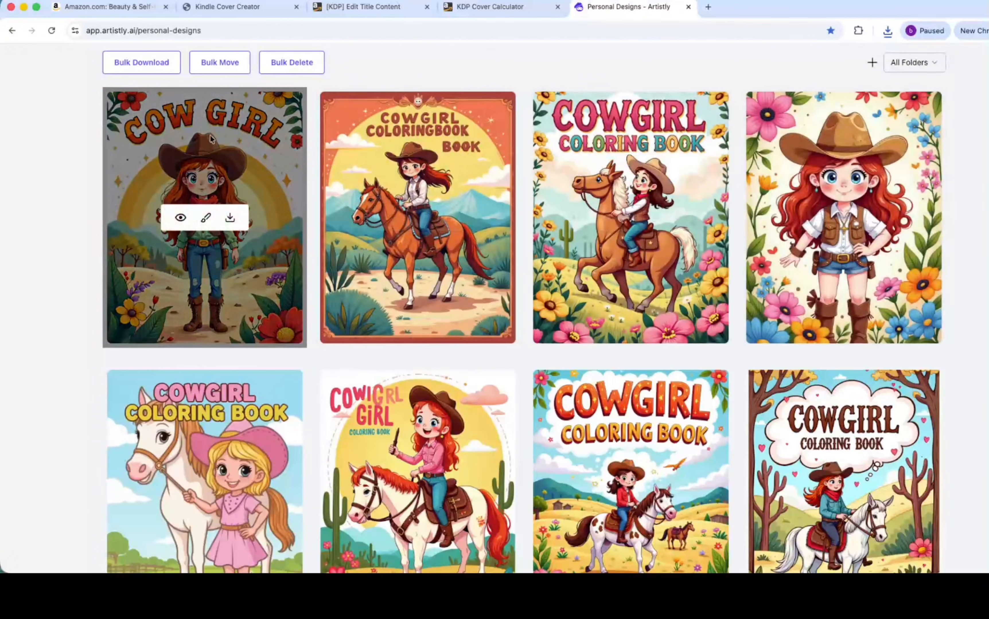
scroll(985, 276, "down", 3)
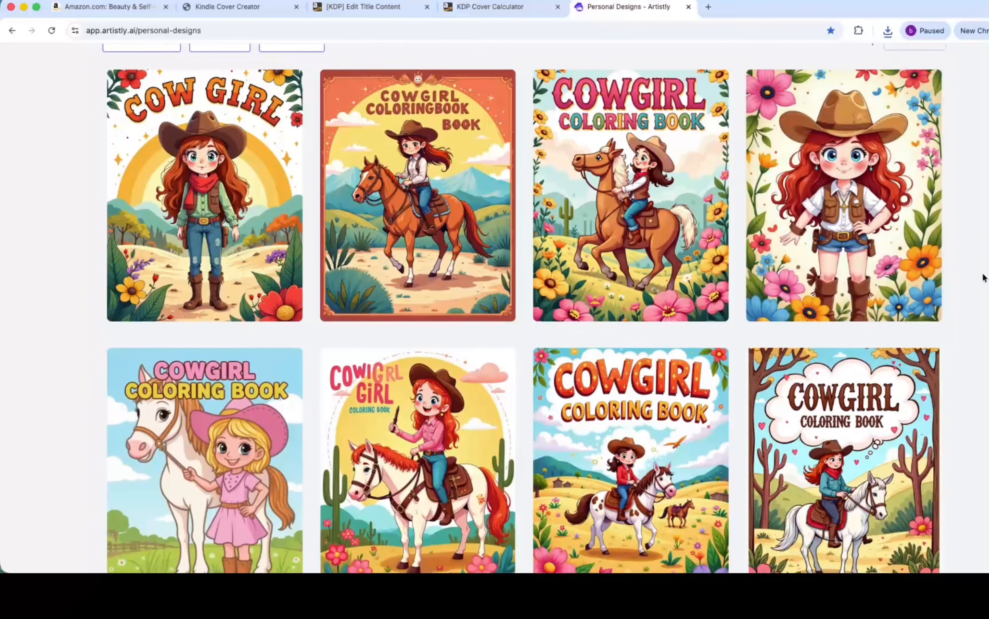
mouse_move(916, 301)
scroll(917, 302, "down", 1)
mouse_move(368, 288)
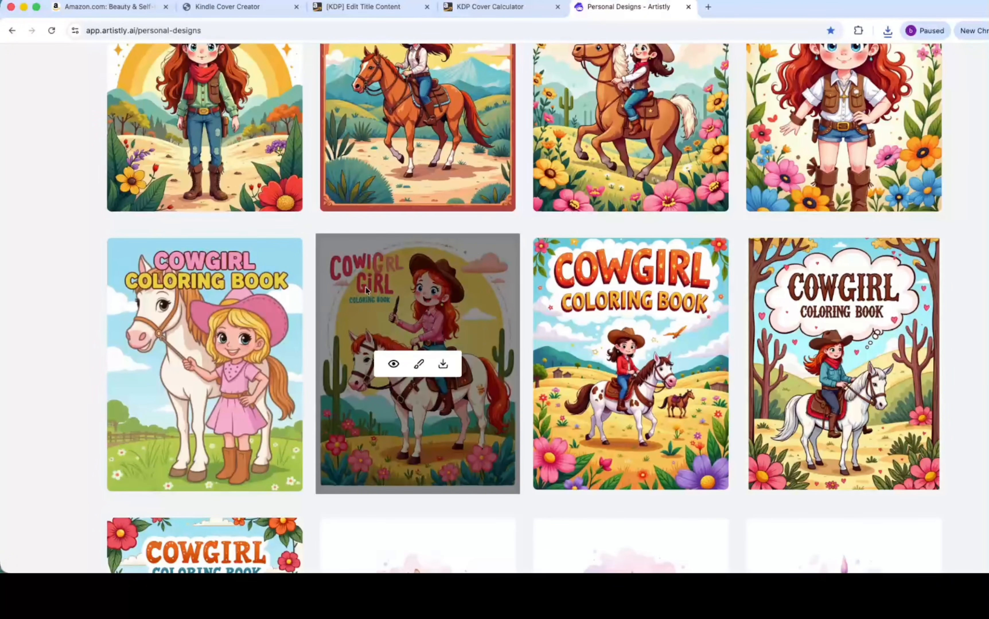
scroll(983, 327, "up", 1)
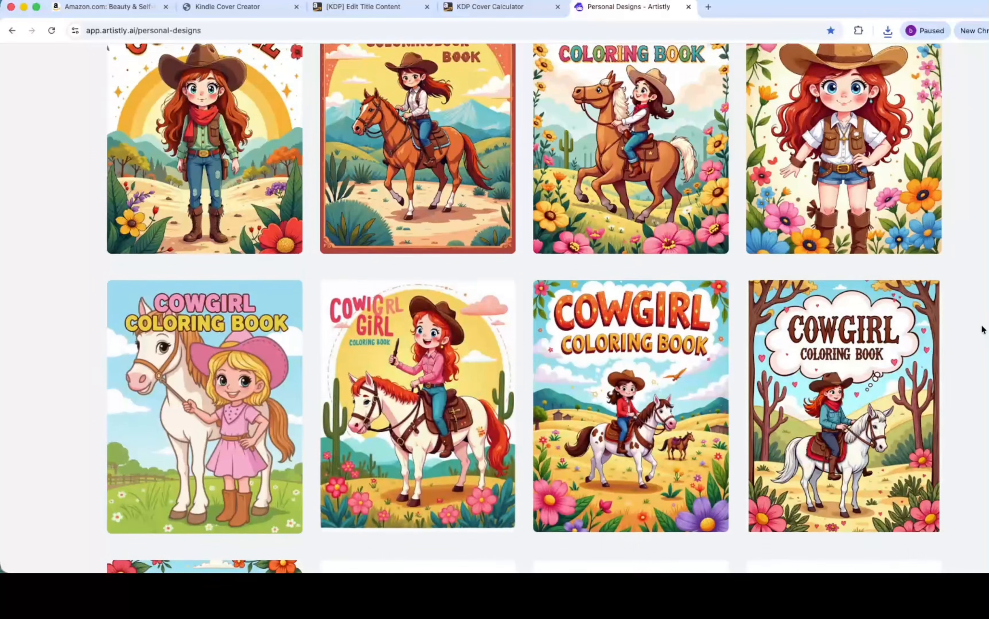
scroll(983, 327, "down", 3)
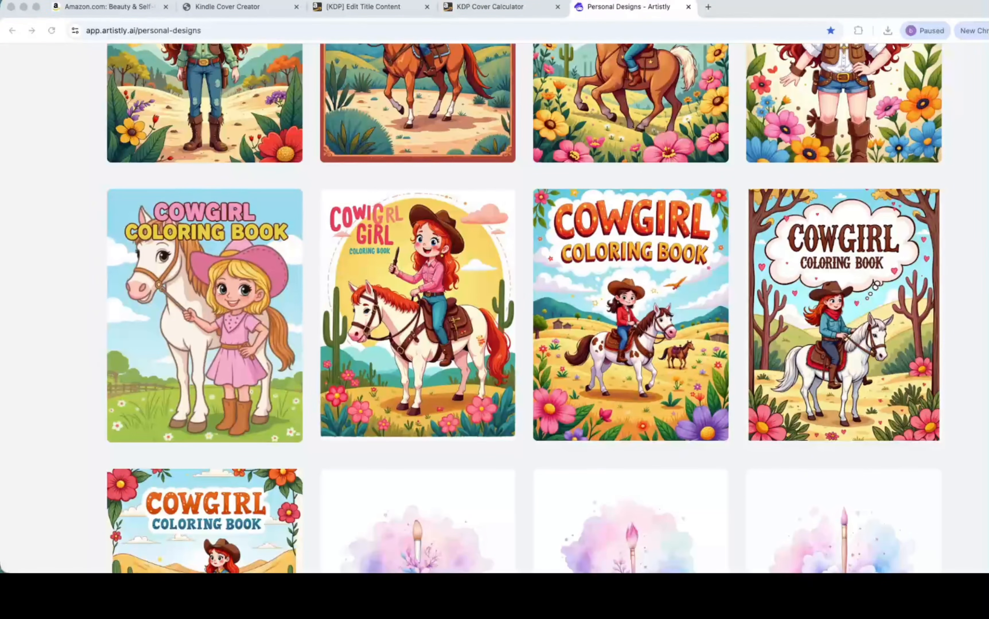
left_click(964, 325)
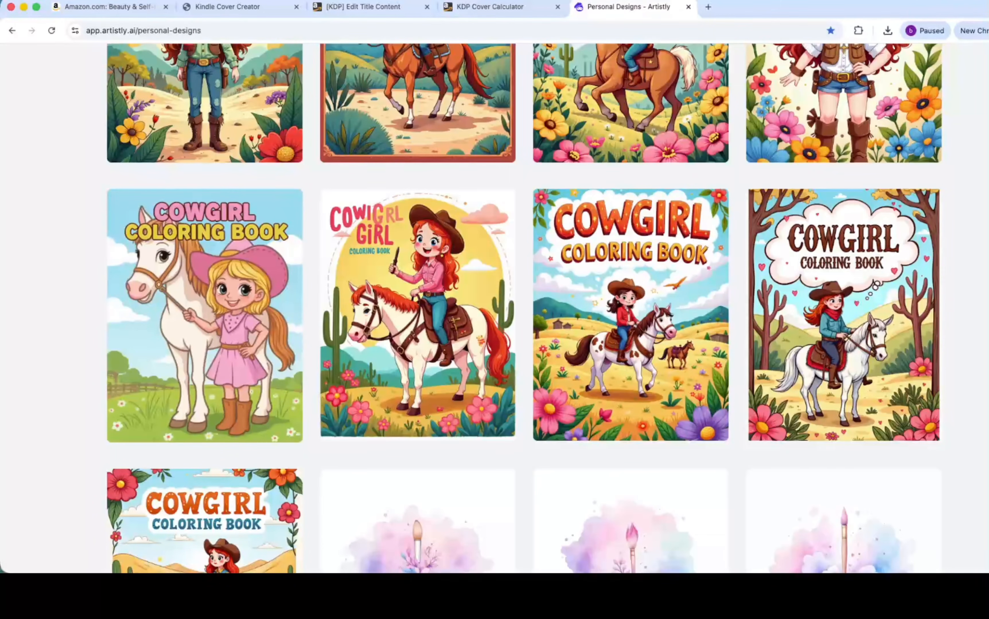
Create a new AI Bulk Actions action and upload the two downloaded cowgirl cover images to it.
scroll(495, 309, "up", 15)
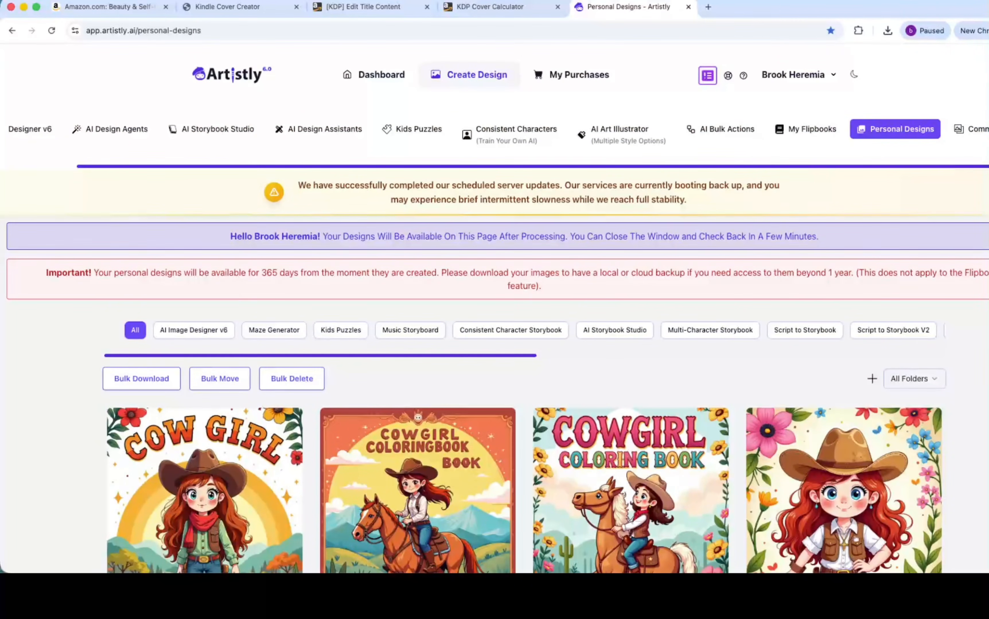
left_click(709, 137)
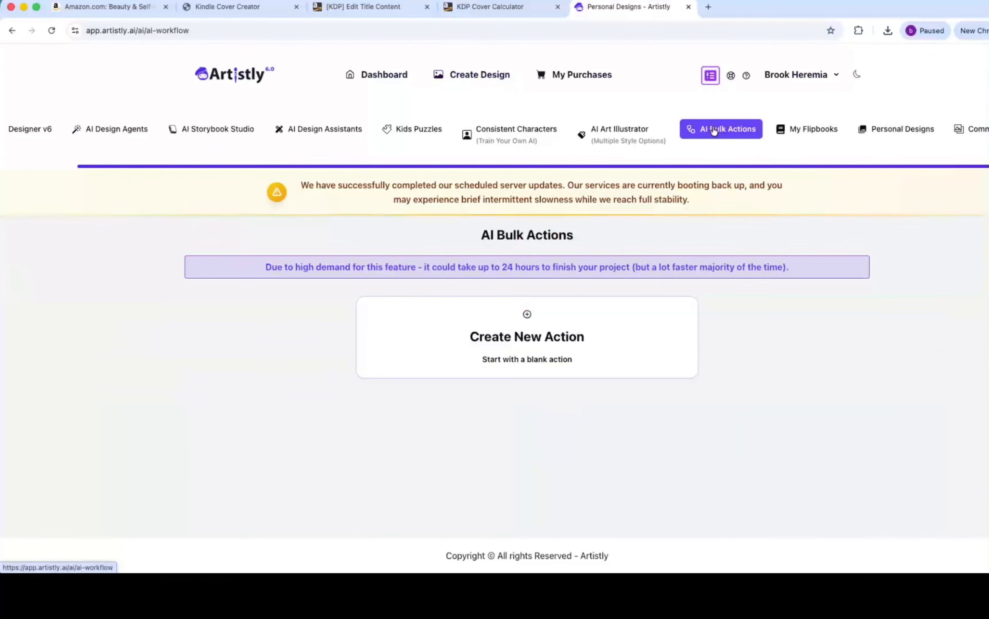
left_click(559, 329)
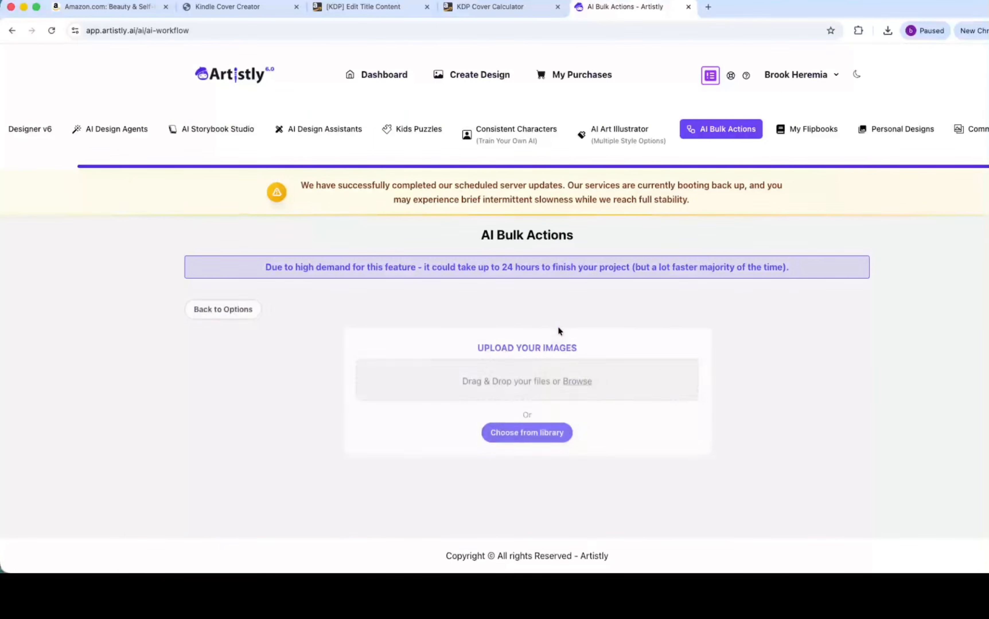
left_click(578, 377)
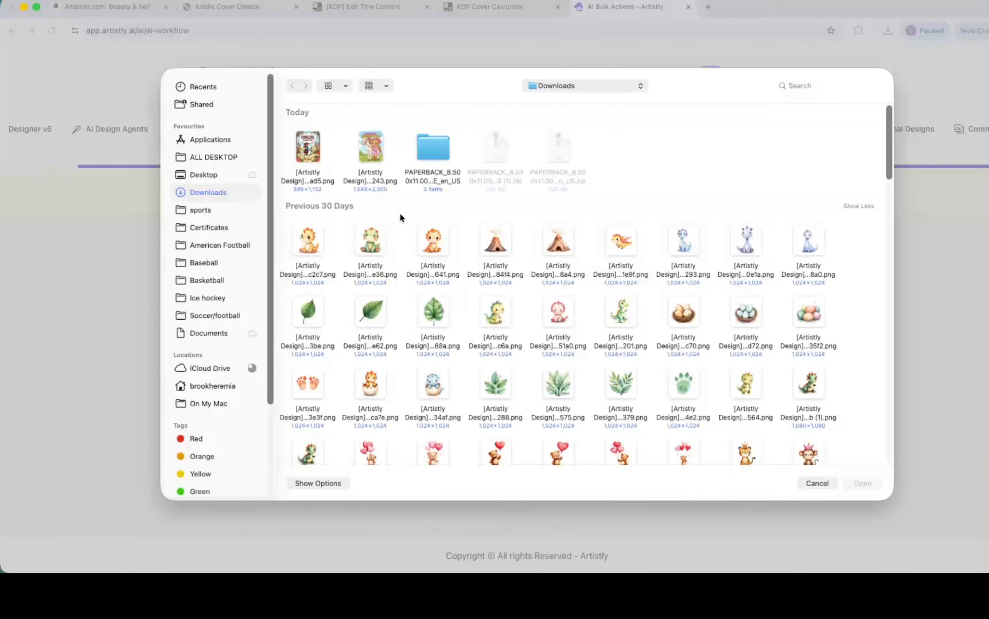
left_click(308, 145)
left_click(370, 147, "super")
left_click(860, 483)
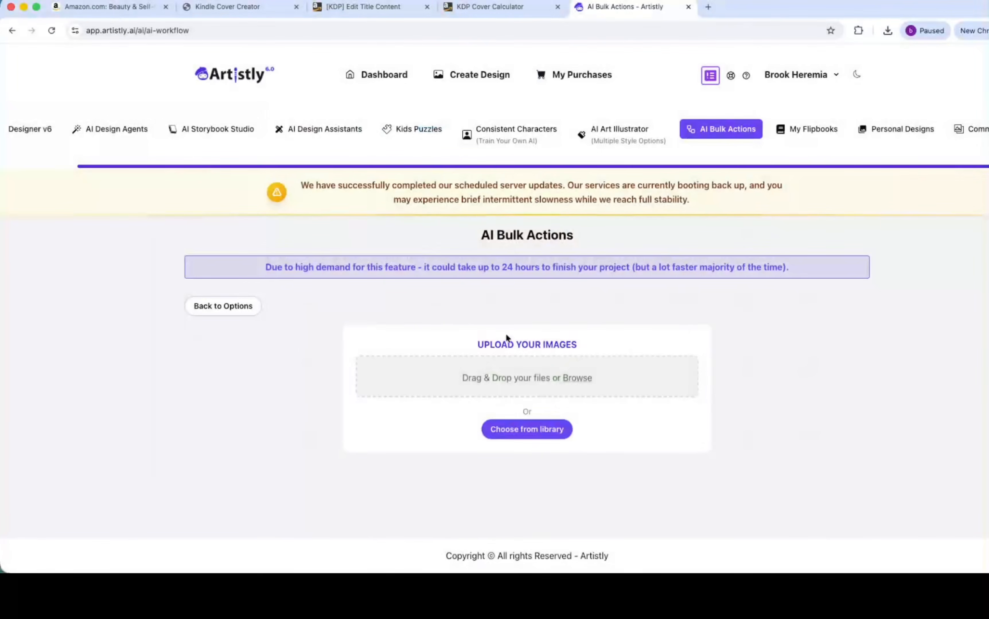
Add an Upscale Image step set to Only Upscale, followed by a Convert to 300 DPI step.
scroll(494, 313, "down", 1)
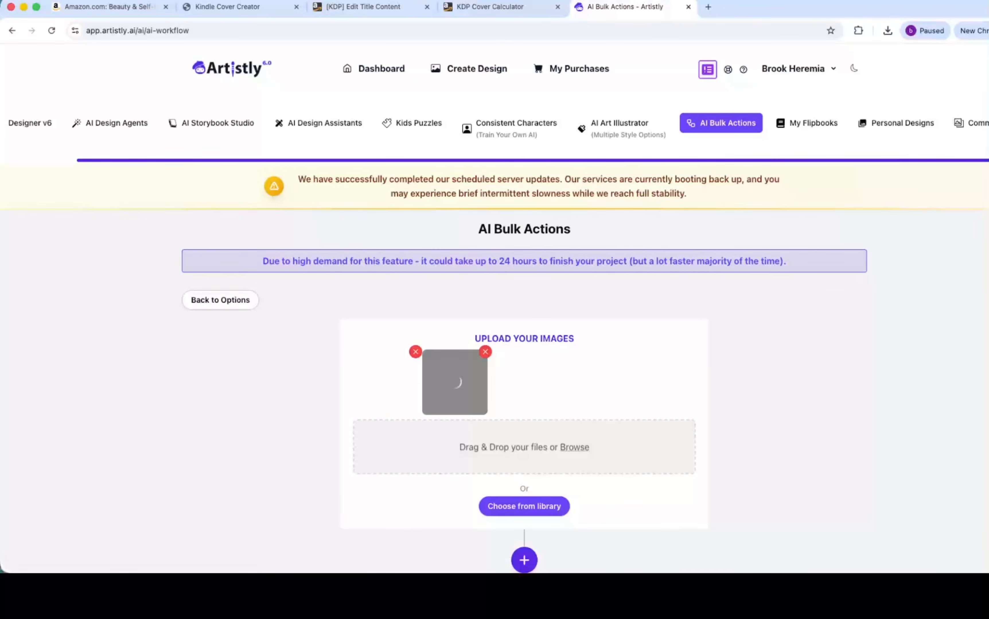
scroll(526, 464, "down", 3)
left_click(524, 464)
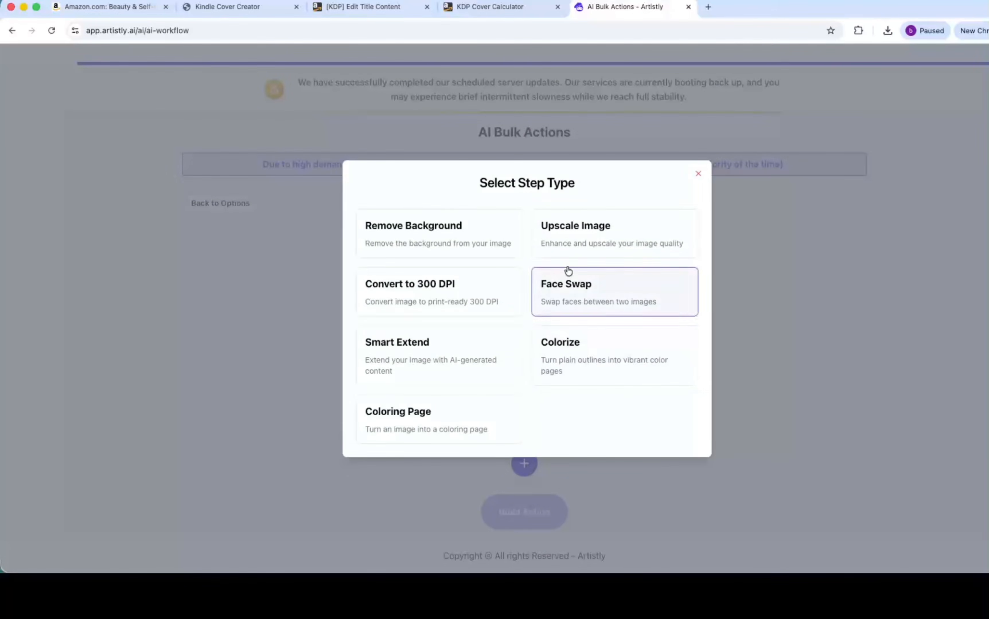
left_click(588, 236)
left_click(477, 529)
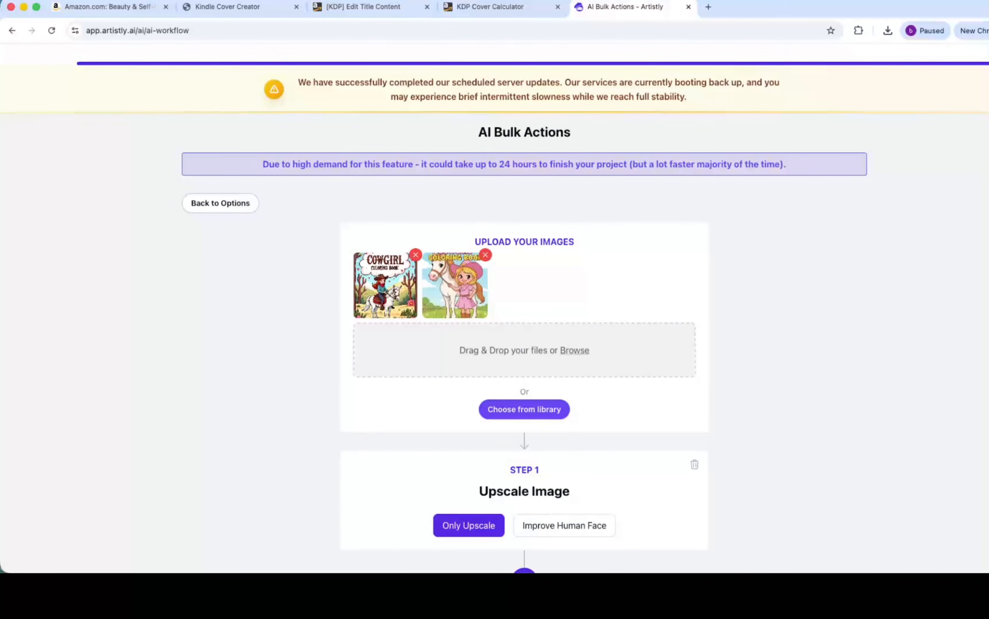
scroll(567, 466, "down", 3)
left_click(525, 464)
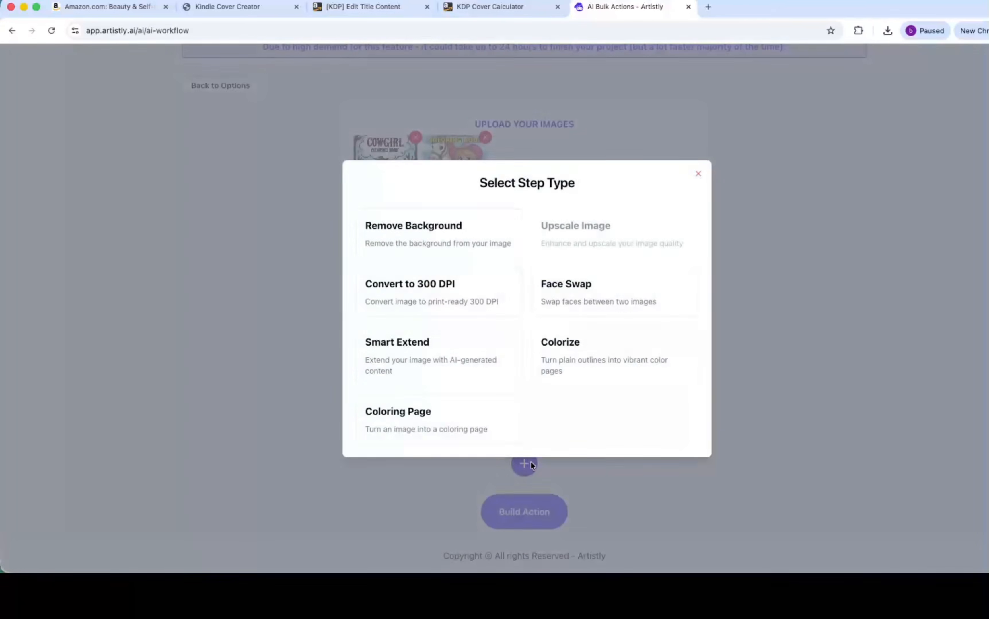
left_click(409, 283)
scroll(524, 308, "down", 2)
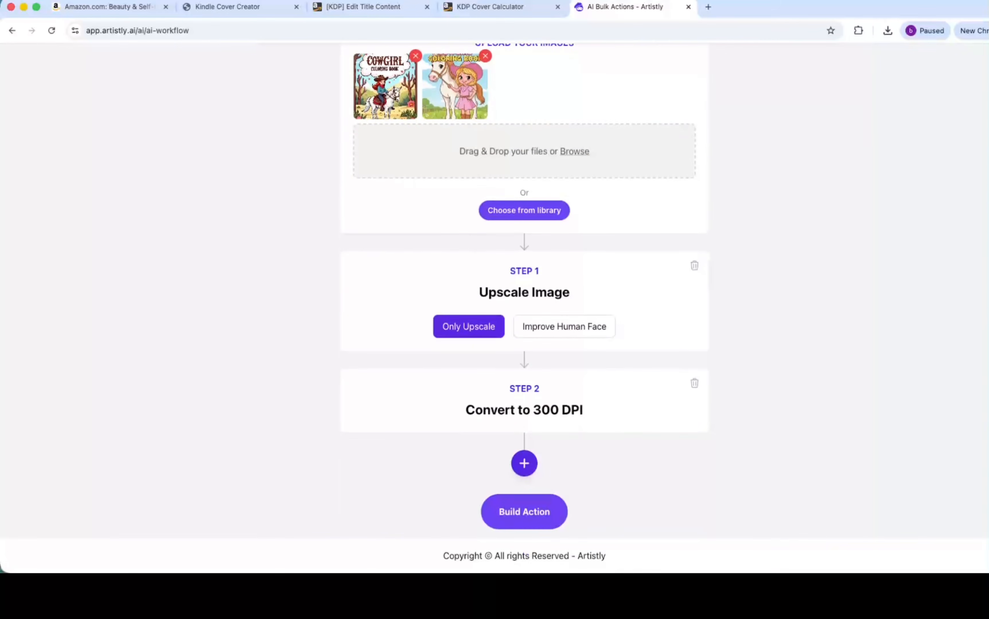
Build the bulk action with the title 123.
left_click(551, 503)
type("123")
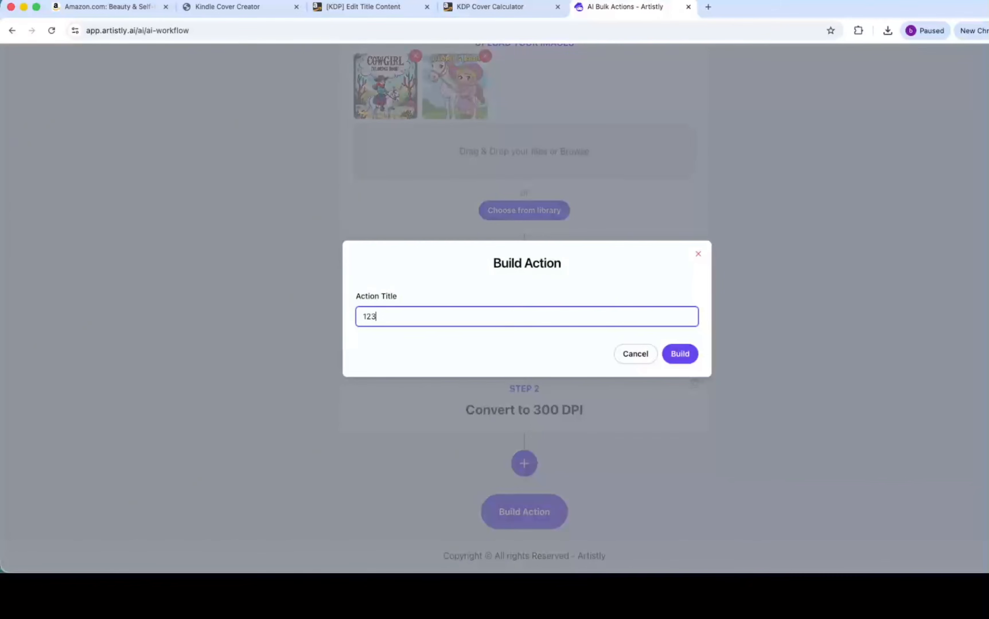
left_click(681, 355)
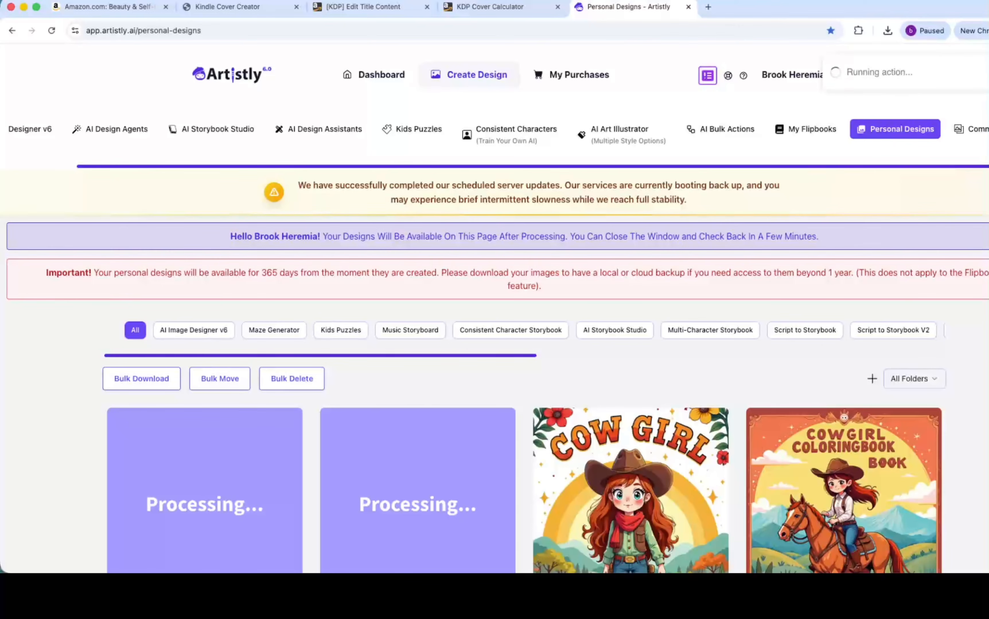
Check the bulk action progress in the details of both cowgirl covers being processed.
scroll(494, 314, "down", 4)
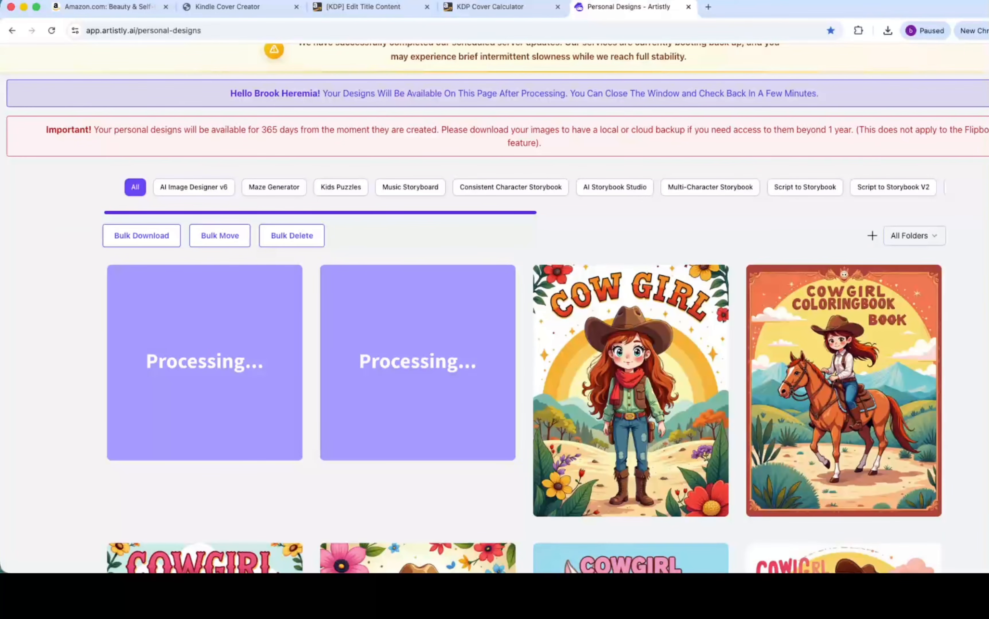
left_click(393, 364)
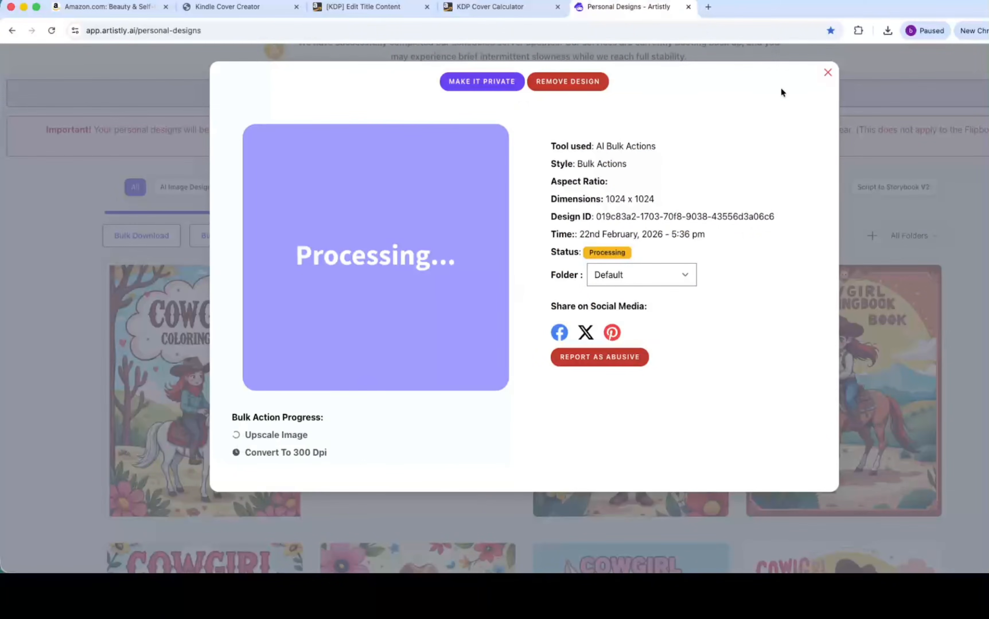
left_click(828, 73)
left_click(183, 391)
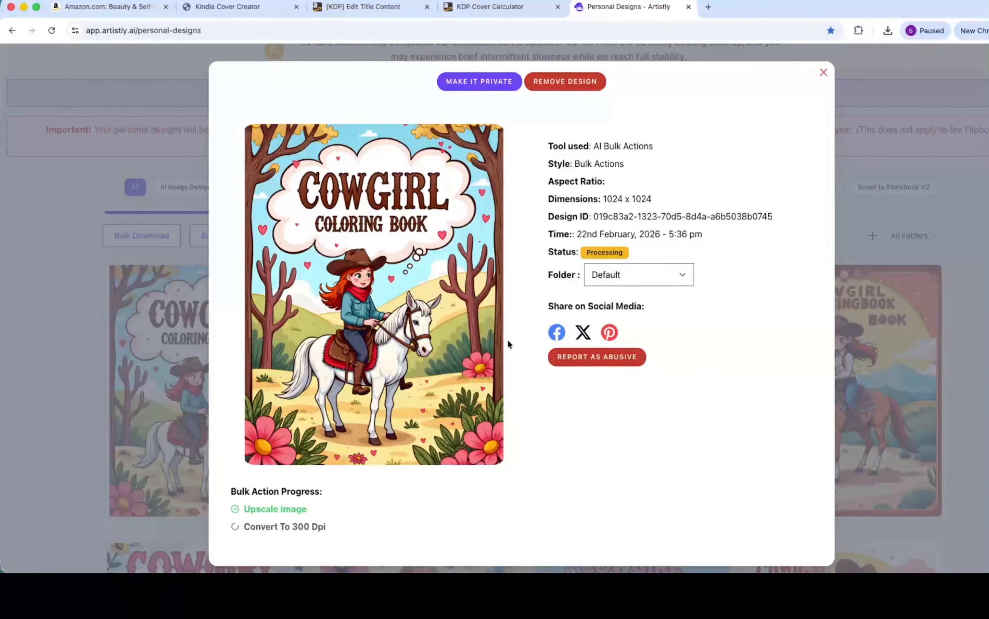
left_click(819, 78)
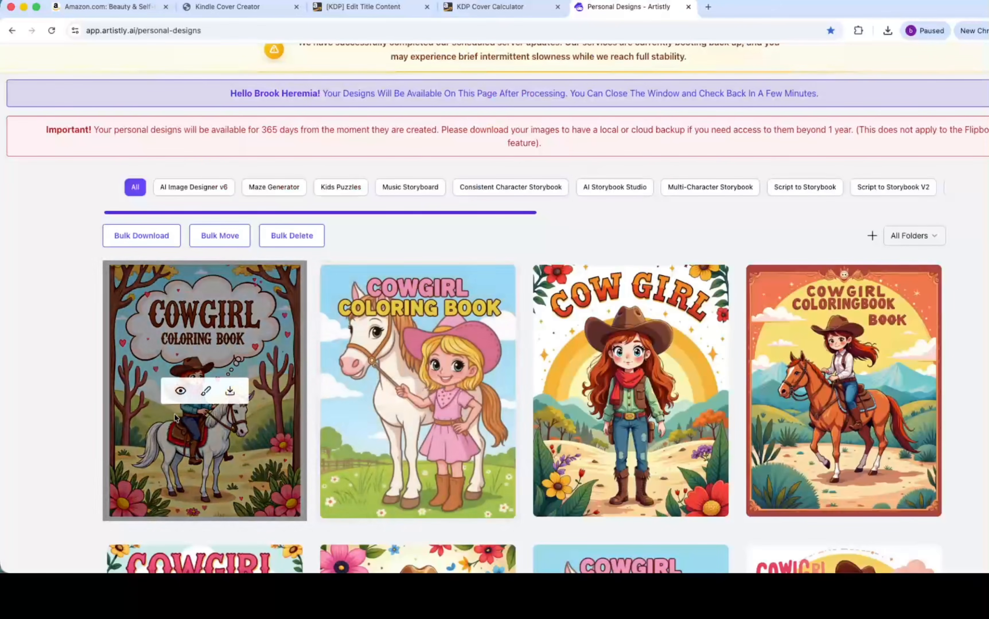
Check the bulk action progress of the red-haired cowgirl cover and download both upscaled cowgirl covers.
left_click(174, 385)
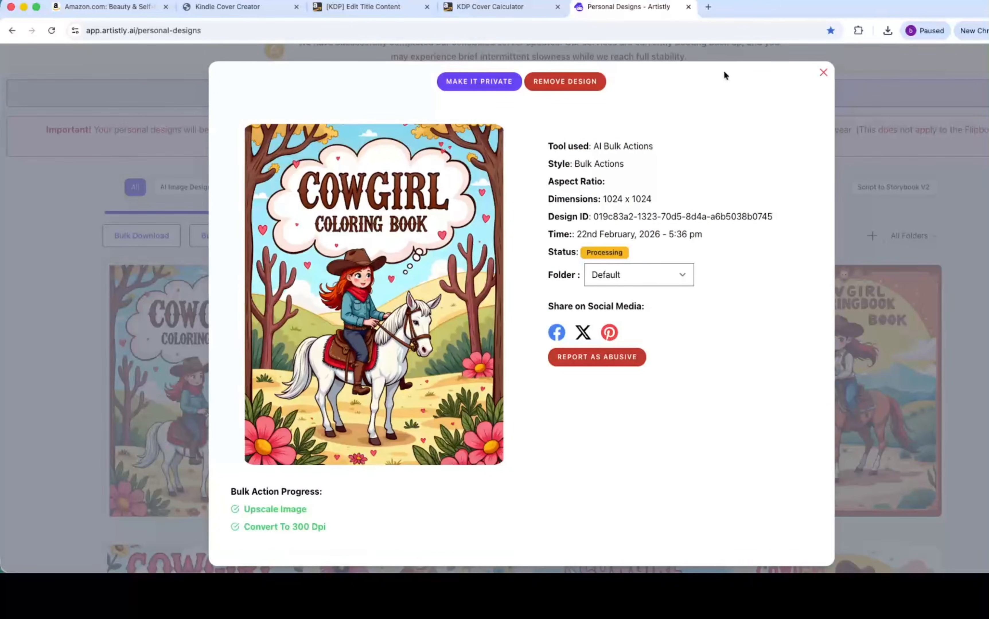
left_click(824, 72)
mouse_move(280, 290)
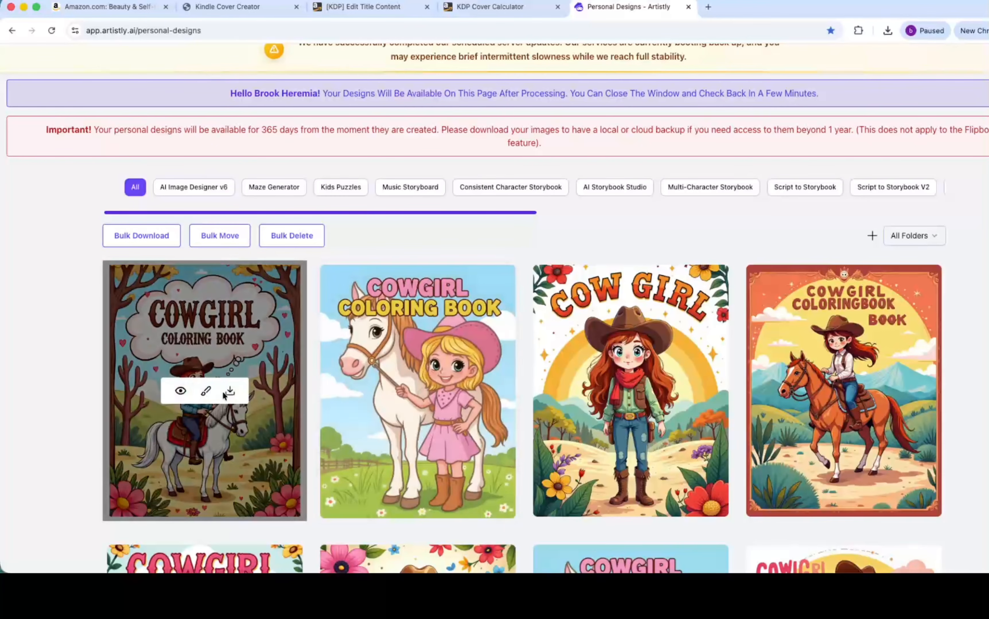
left_click(442, 392)
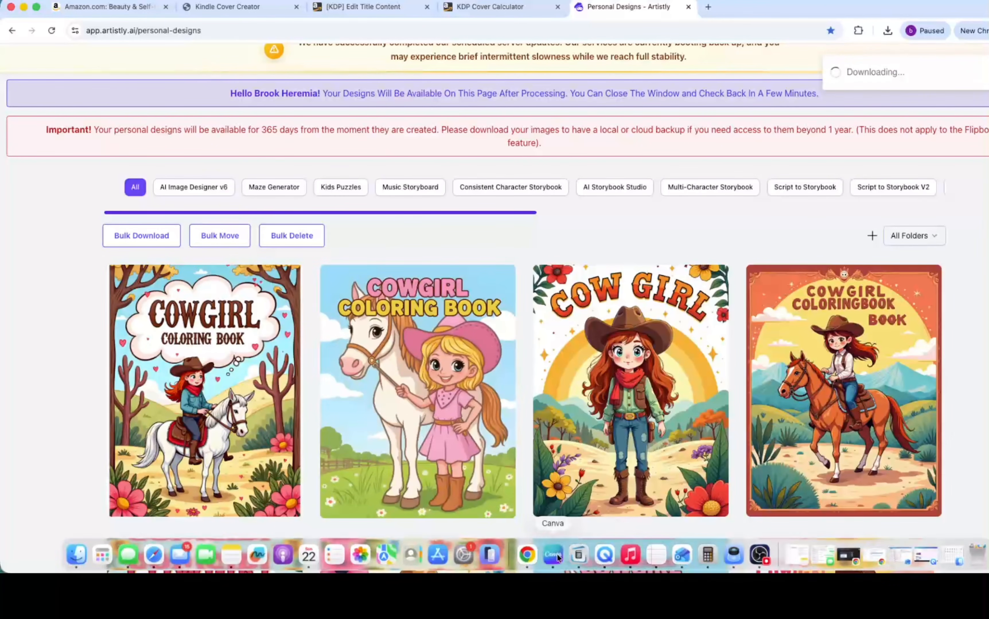
Switch to Canva and upload the two 3,184×4,096 Artistly cover PNGs from the Downloads folder.
left_click(553, 555)
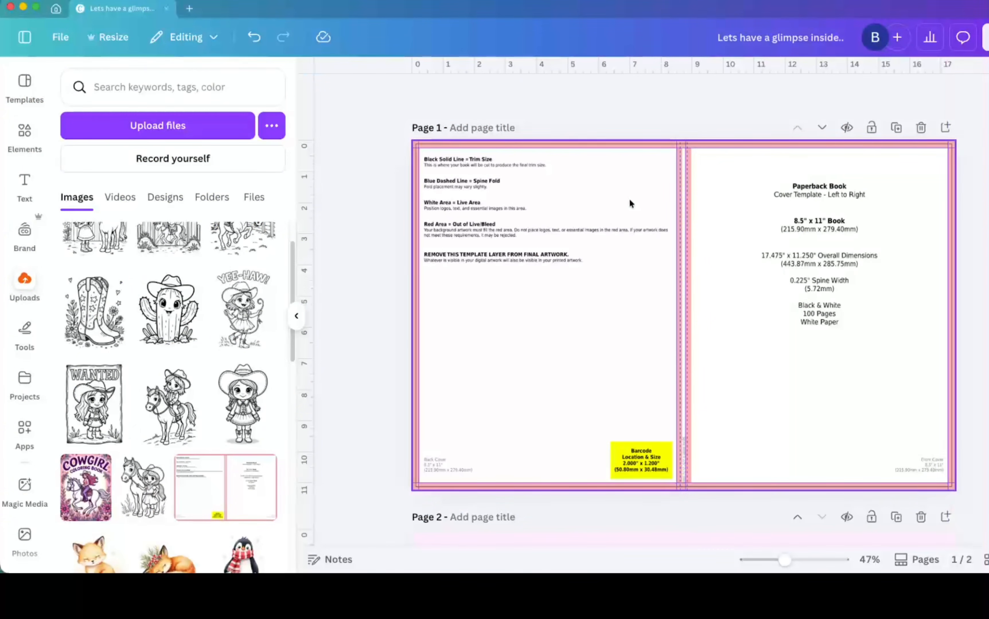
scroll(850, 371, "down", 10)
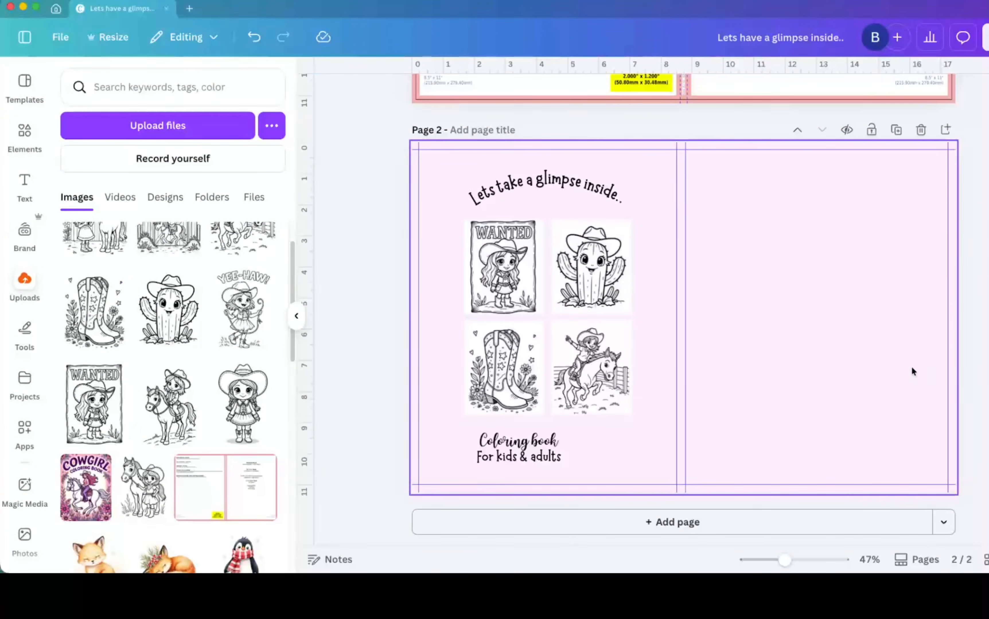
scroll(681, 127, "up", 10)
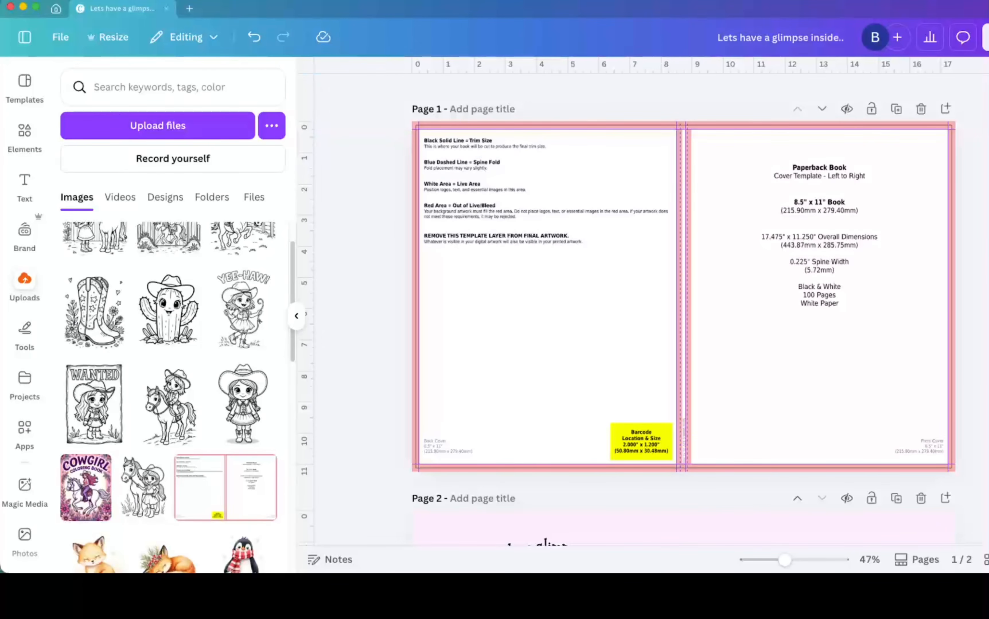
scroll(683, 307, "down", 10)
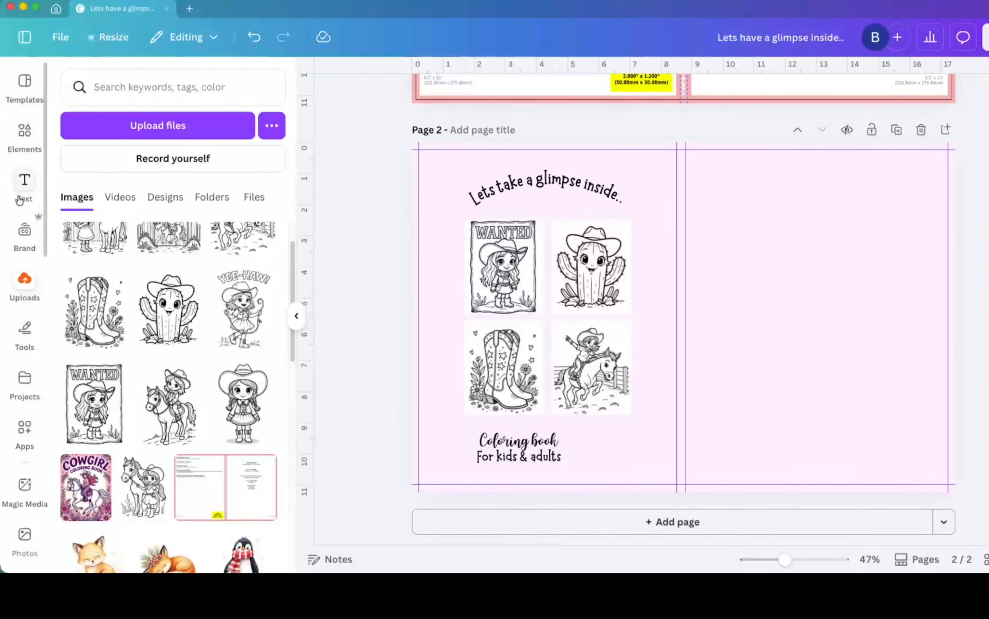
left_click(149, 132)
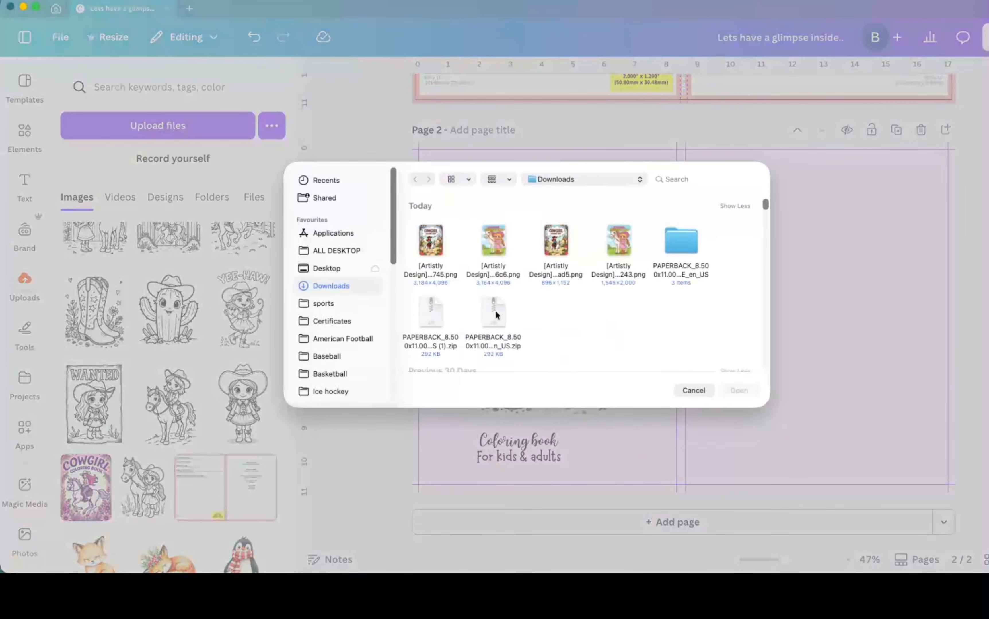
left_click(434, 282)
left_click(500, 279, "super")
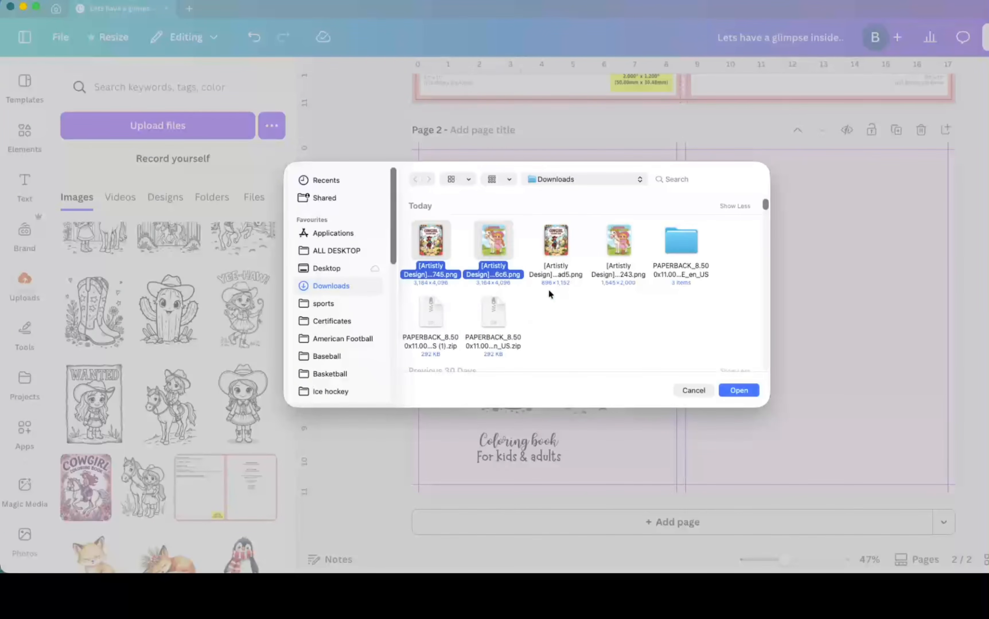
left_click(738, 390)
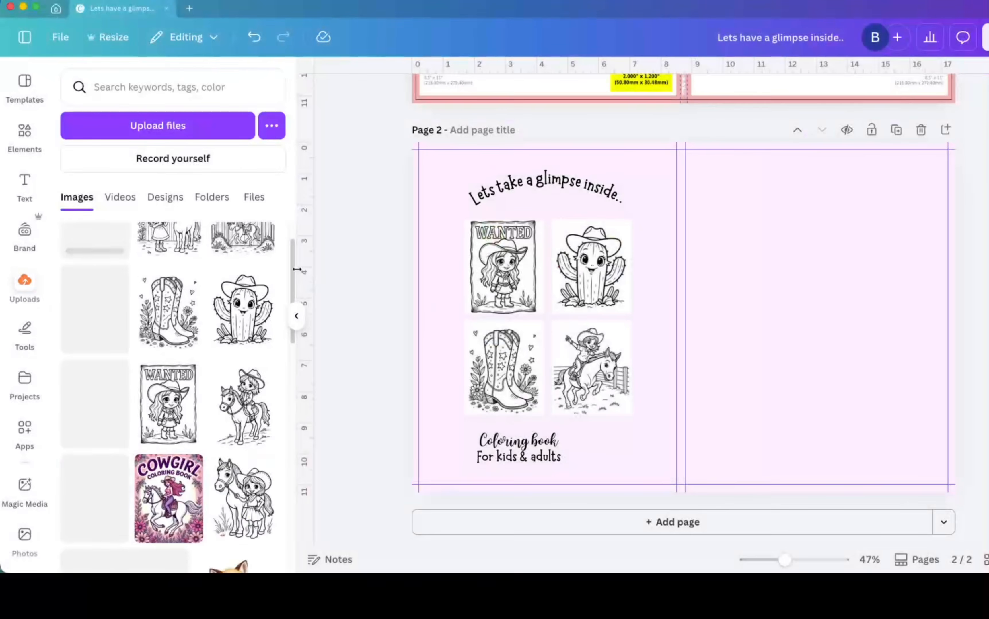
Place the blonde cowgirl cover on page 2 and enlarge it to fill the front cover area beside the spine.
left_click_drag(293, 269, 292, 253)
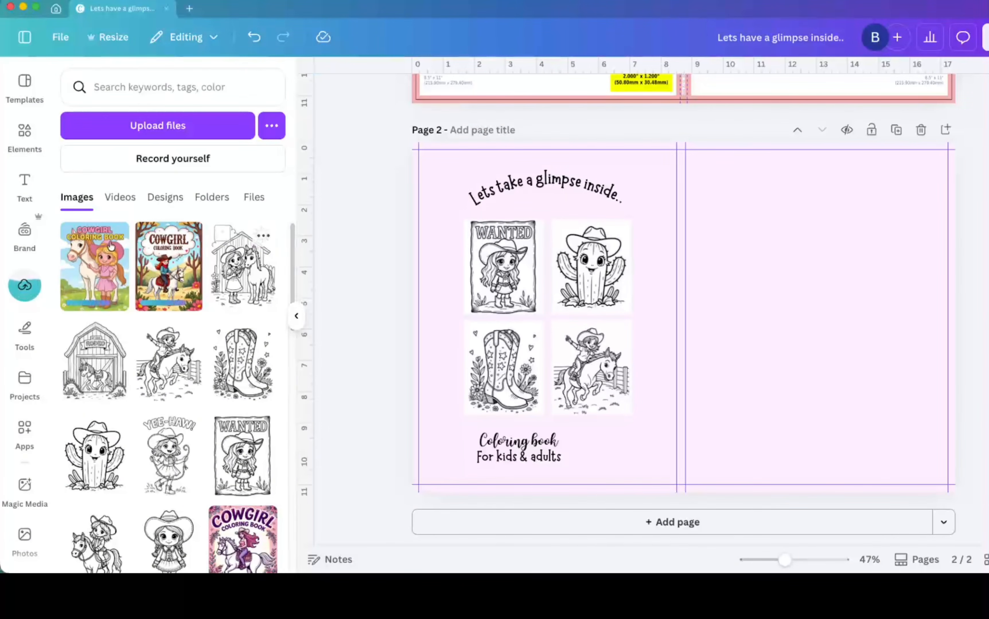
mouse_move(748, 266)
left_mouse_down()
mouse_move(834, 212)
mouse_move(833, 200)
left_mouse_up()
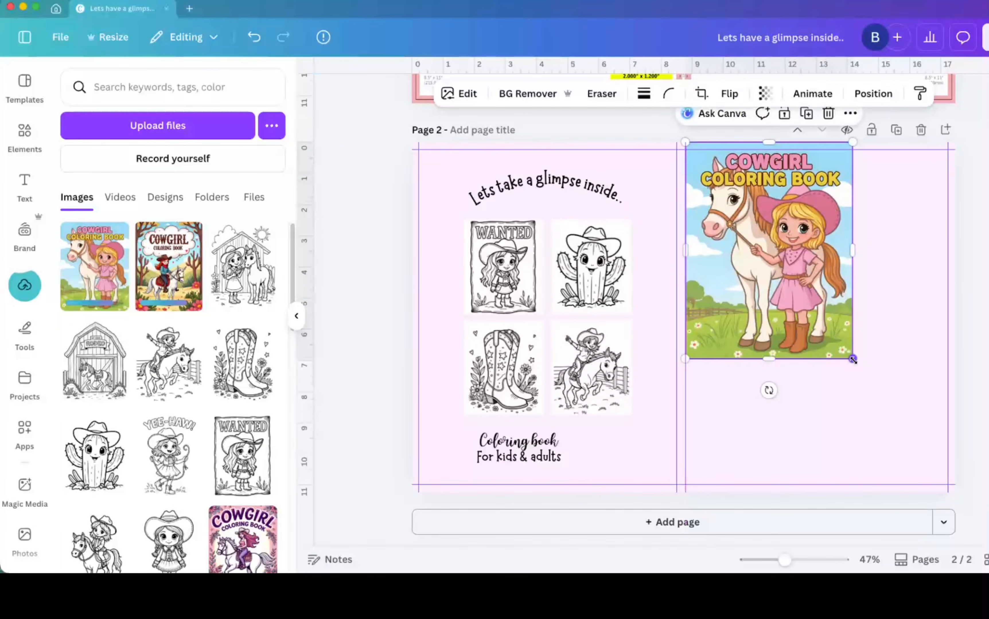
left_click_drag(853, 359, 953, 497)
left_click(975, 312)
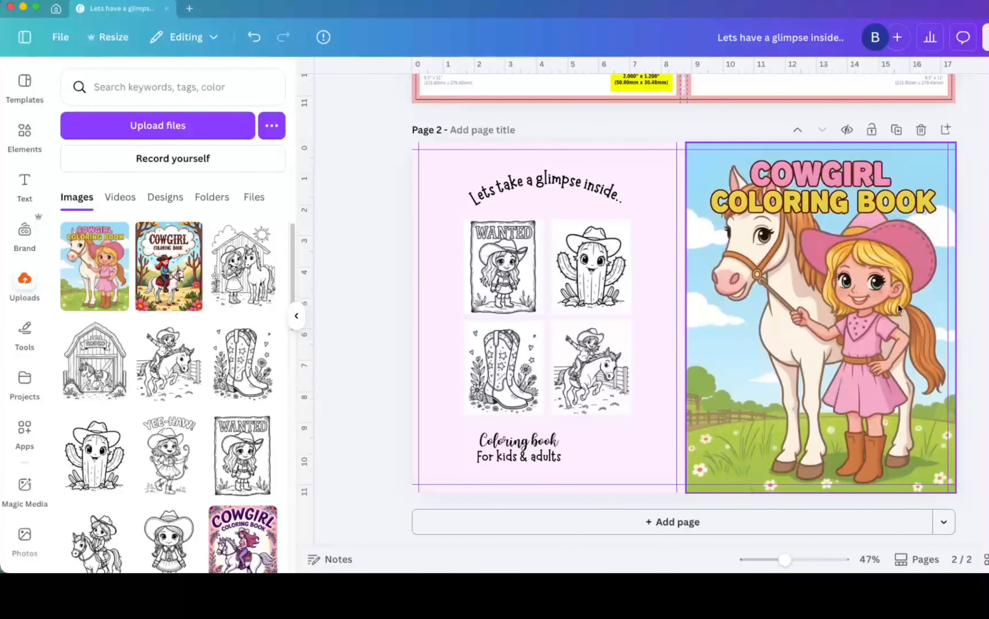
Try adding the red-haired cowgirl cover to page 2 and remove it.
left_click(165, 267)
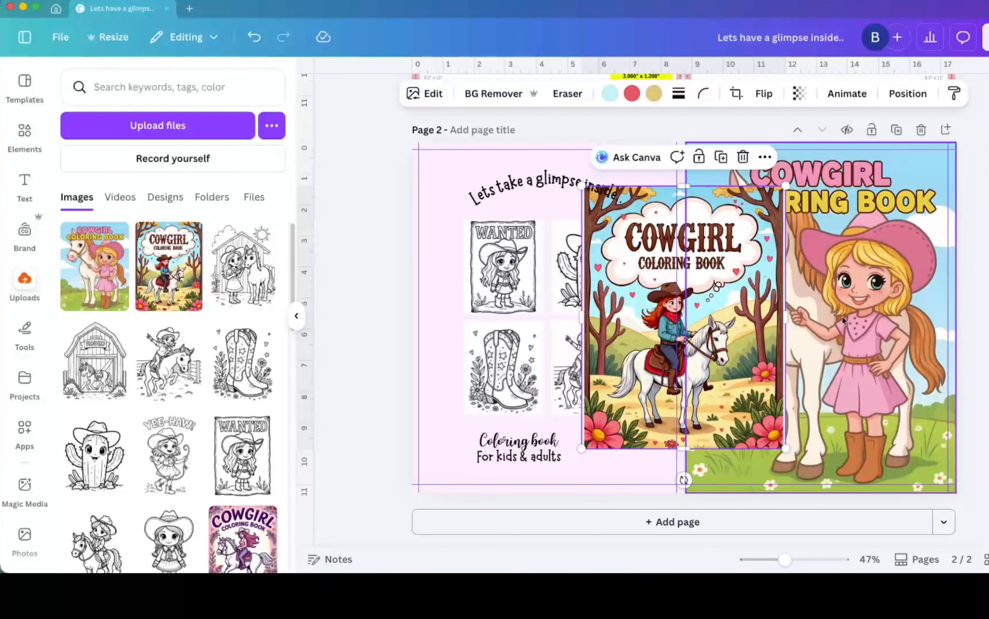
key("Delete")
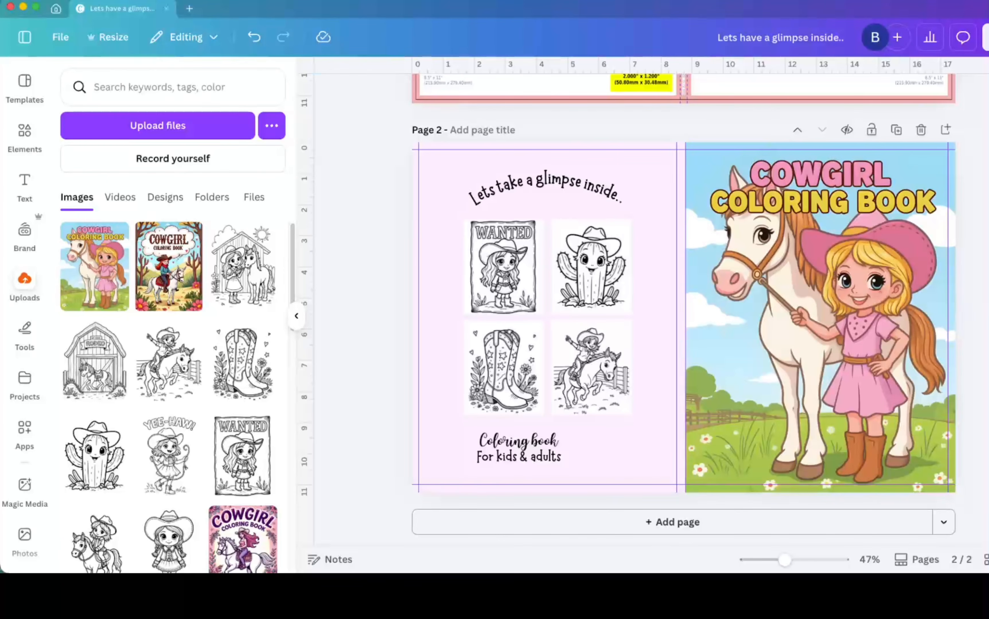
Copy the KDP cover template from page 1 and paste it over the cover design on page 2.
scroll(802, 292, "up", 10)
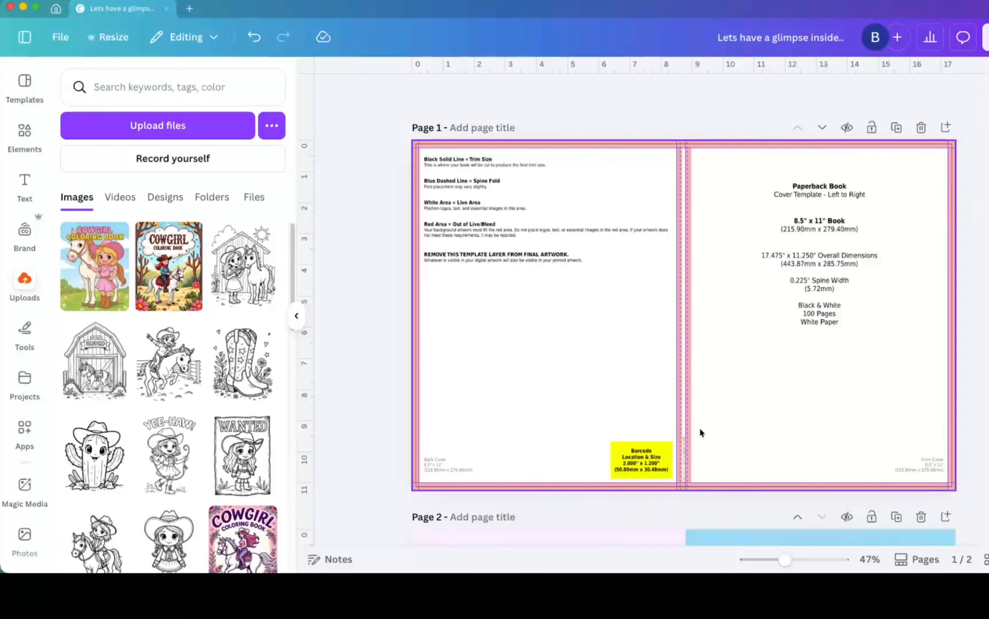
scroll(684, 314, "down", 3)
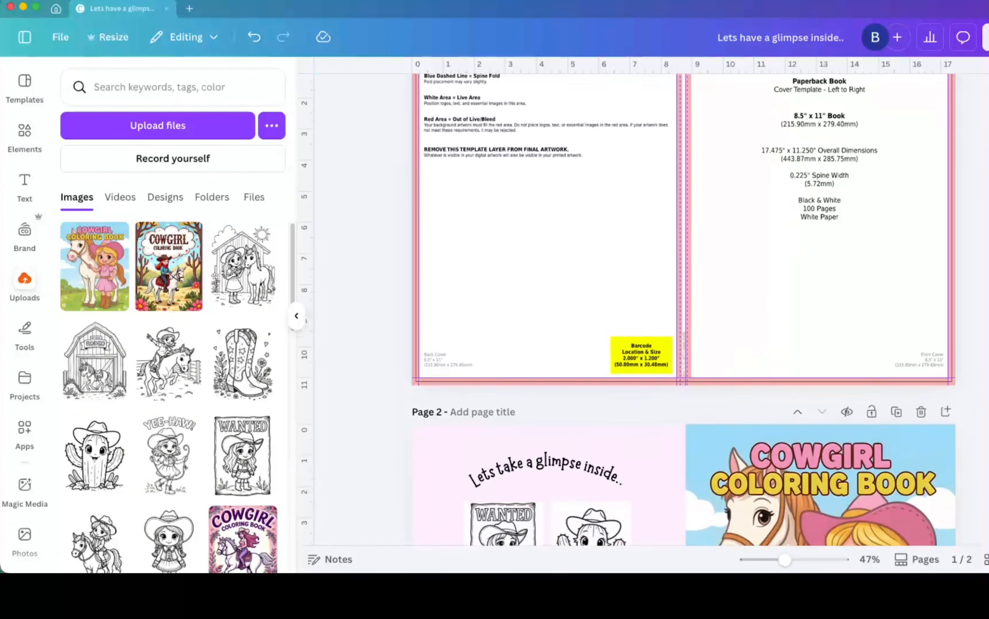
scroll(683, 310, "up", 3)
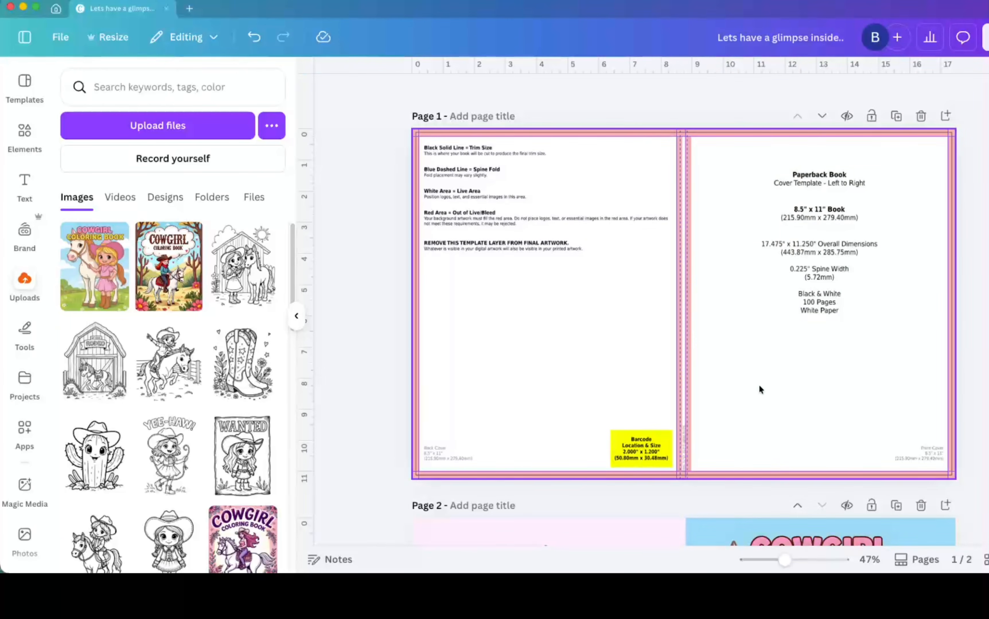
right_click(793, 356)
left_click(865, 146)
left_click(987, 201)
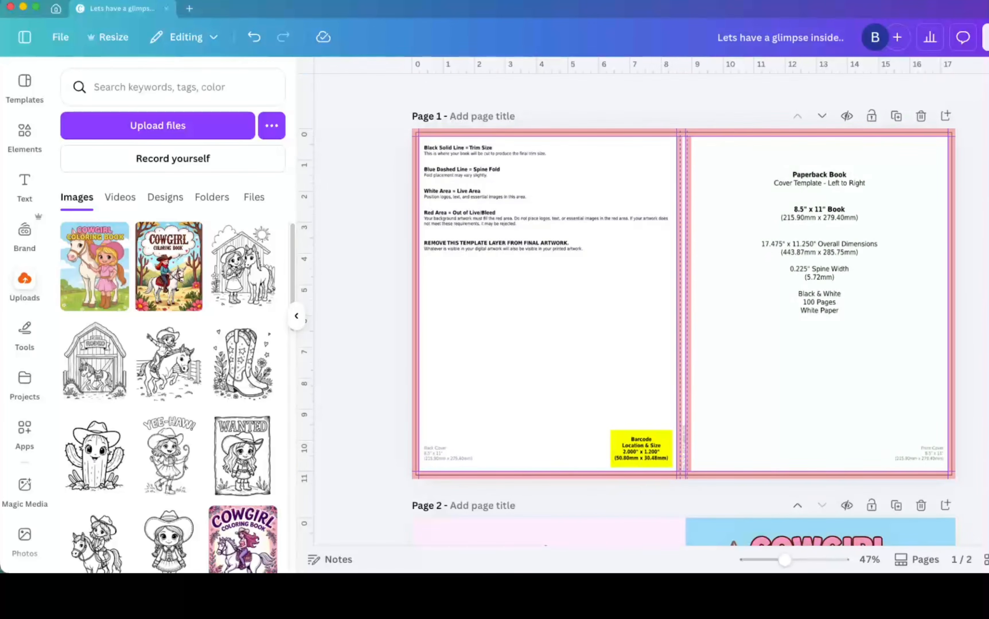
scroll(987, 200, "down", 9)
right_click(794, 364)
left_click(839, 191)
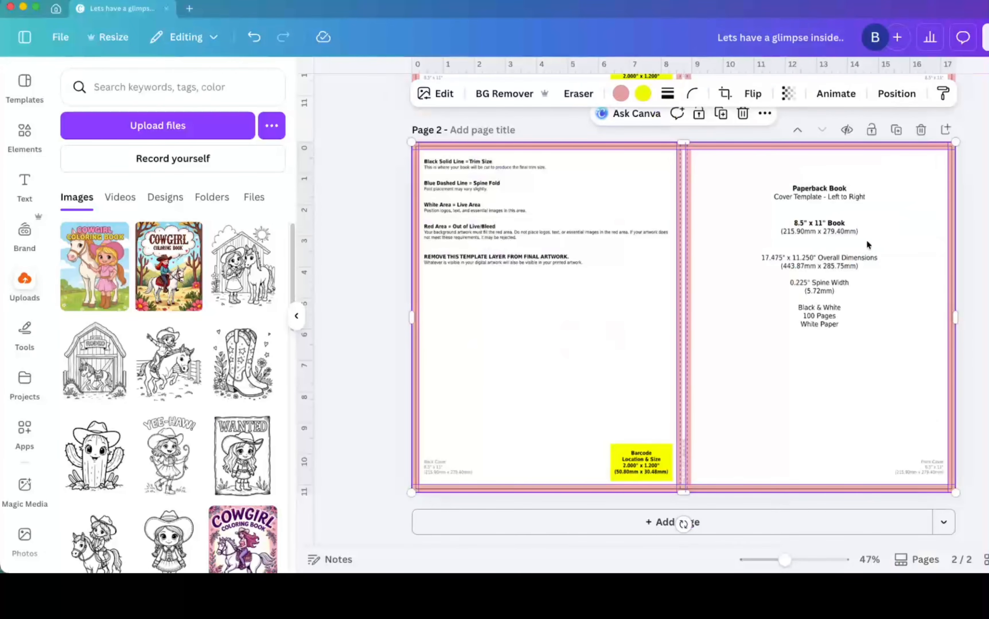
Set the template overlay's transparency to 61 to check the cover against the KDP guides, and delete the overlay.
left_click(787, 93)
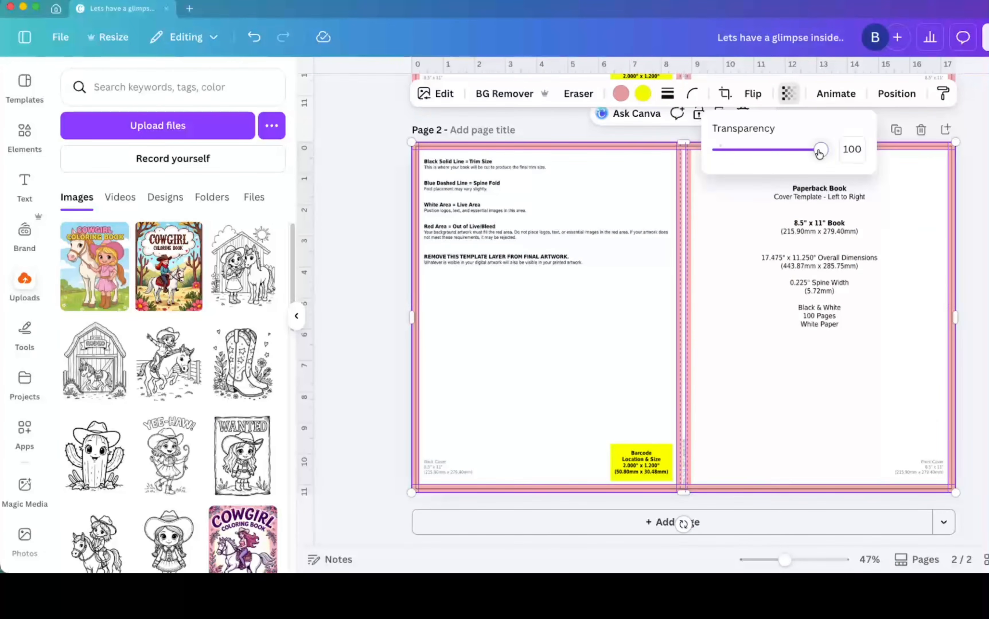
left_click_drag(819, 150, 783, 159)
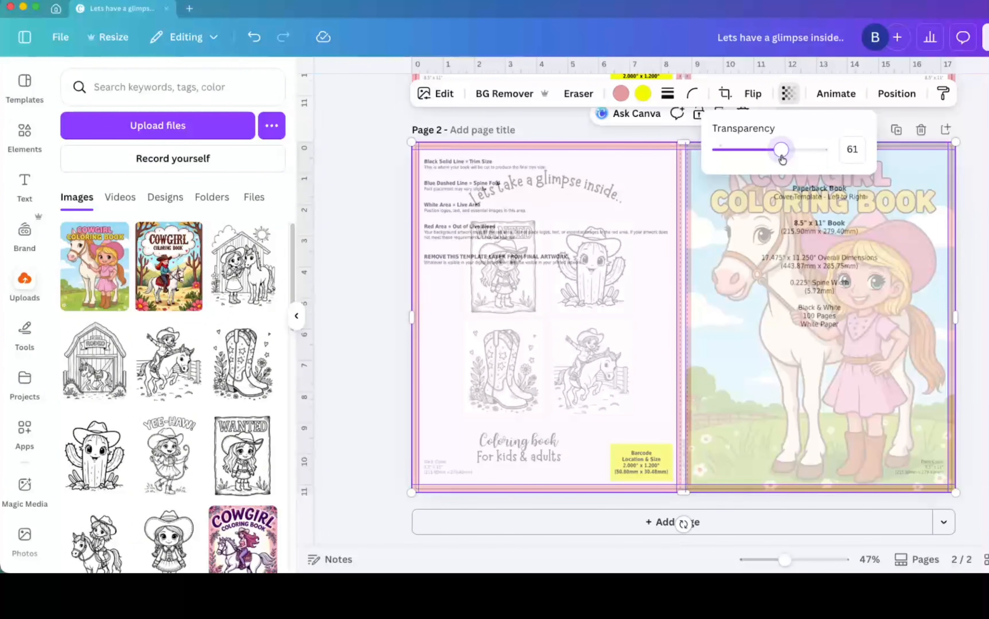
left_click(982, 330)
left_click(885, 402)
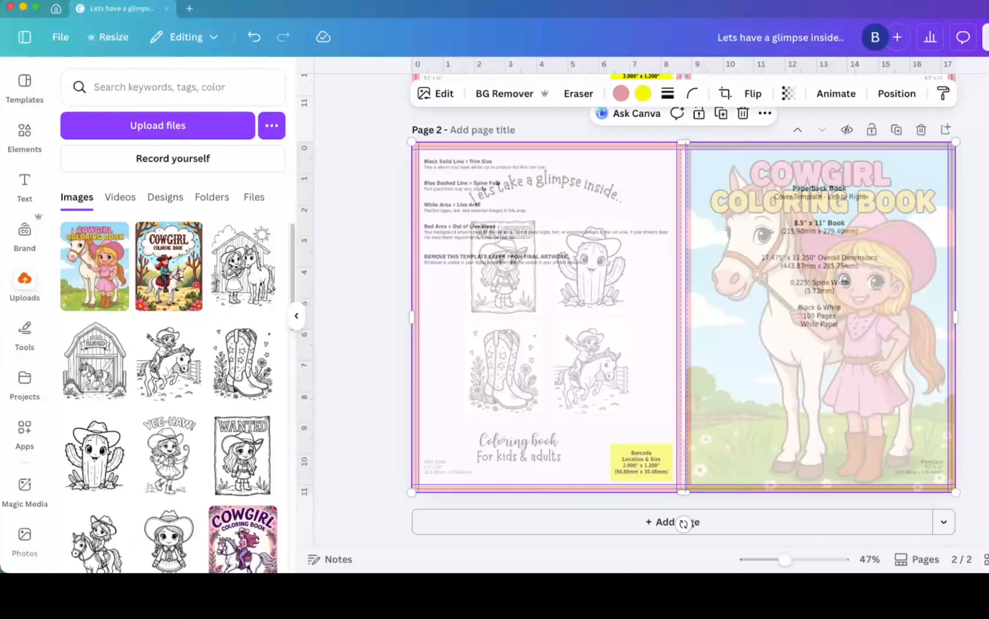
key("Delete")
Delete page 1 containing the KDP template.
scroll(684, 316, "up", 10)
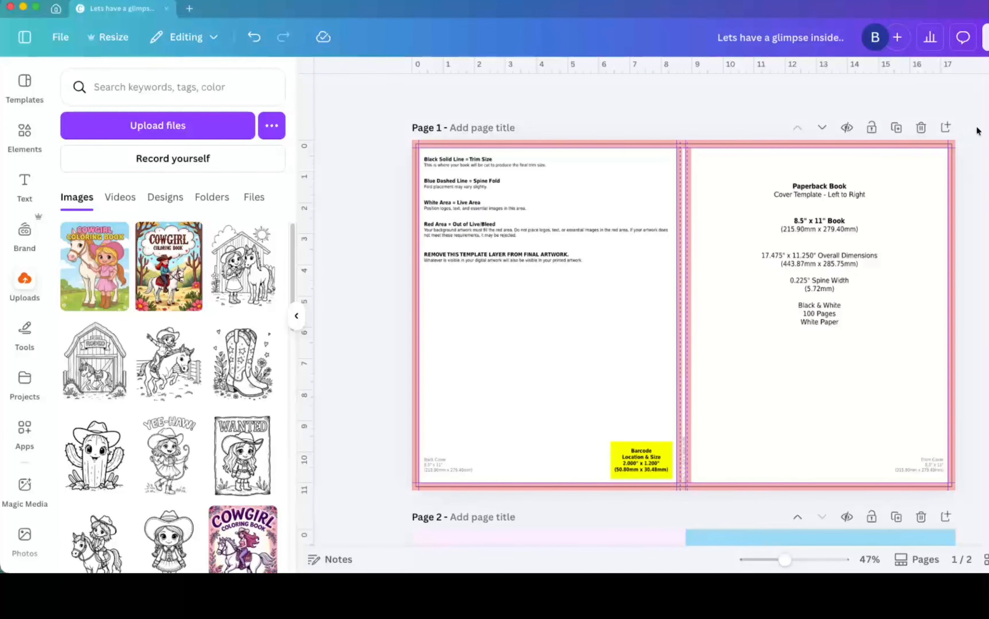
left_click(920, 130)
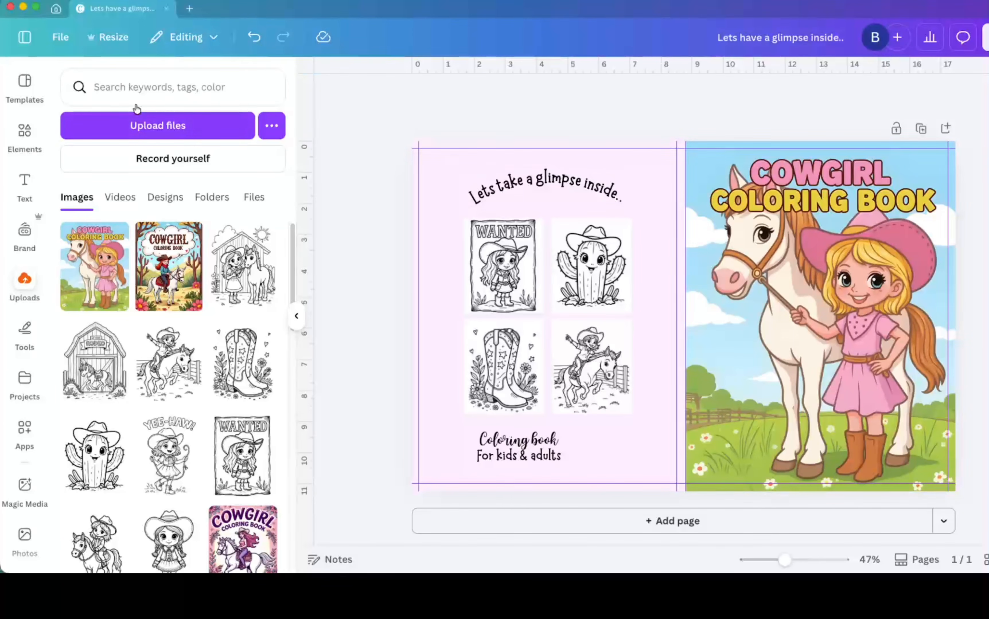
Set up the cover download with the PDF Print file type and open the color profile choices.
left_click(59, 37)
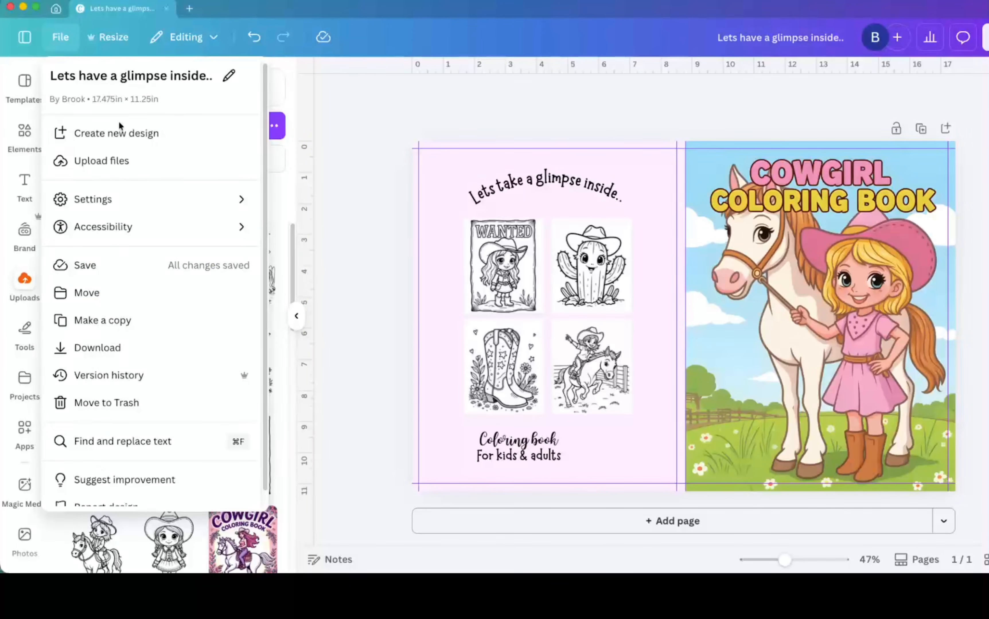
left_click(94, 349)
left_click(945, 133)
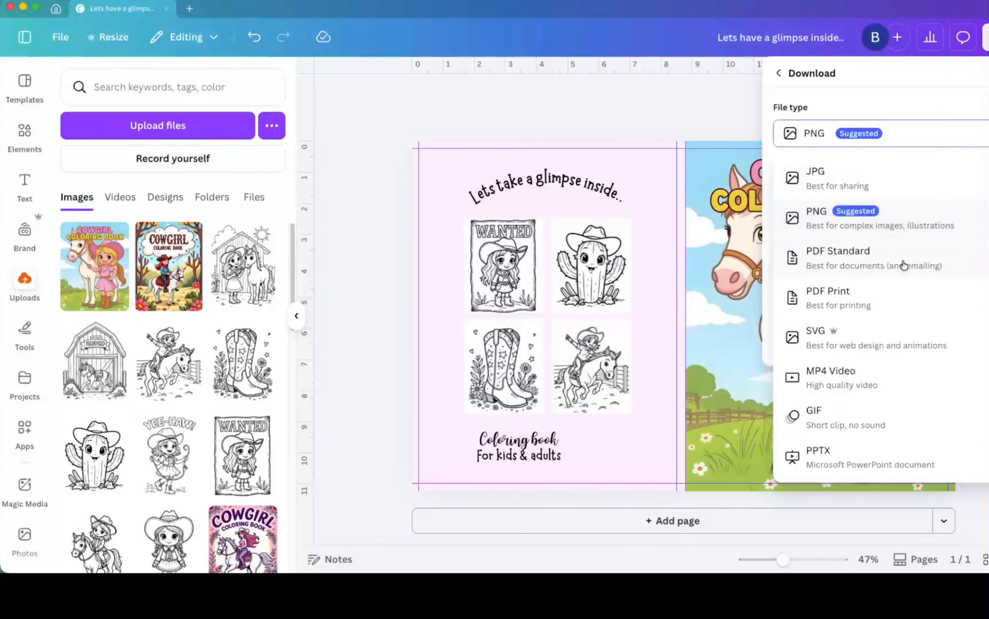
left_click(875, 296)
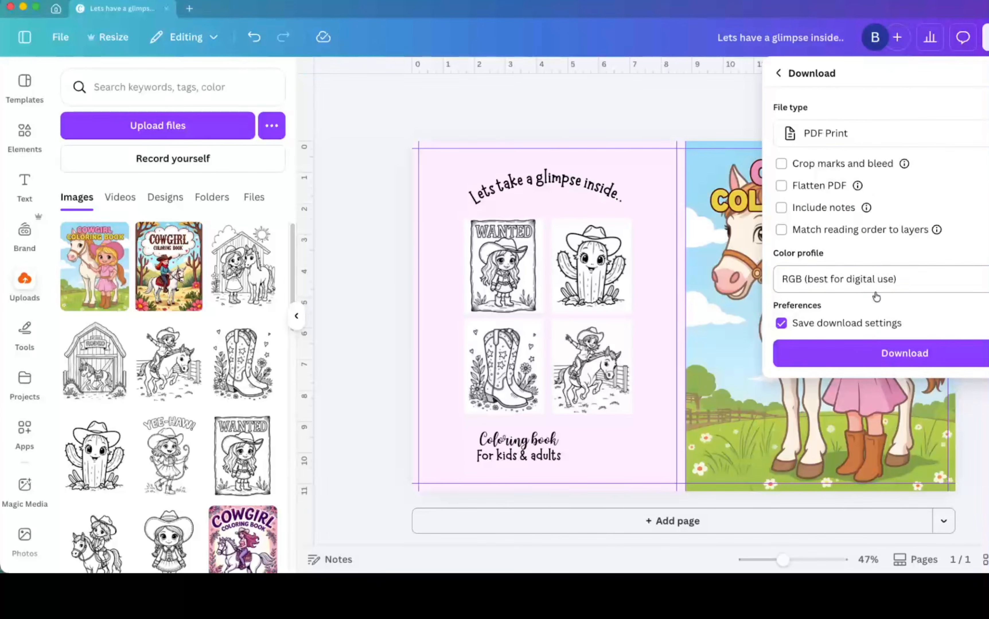
left_click(929, 277)
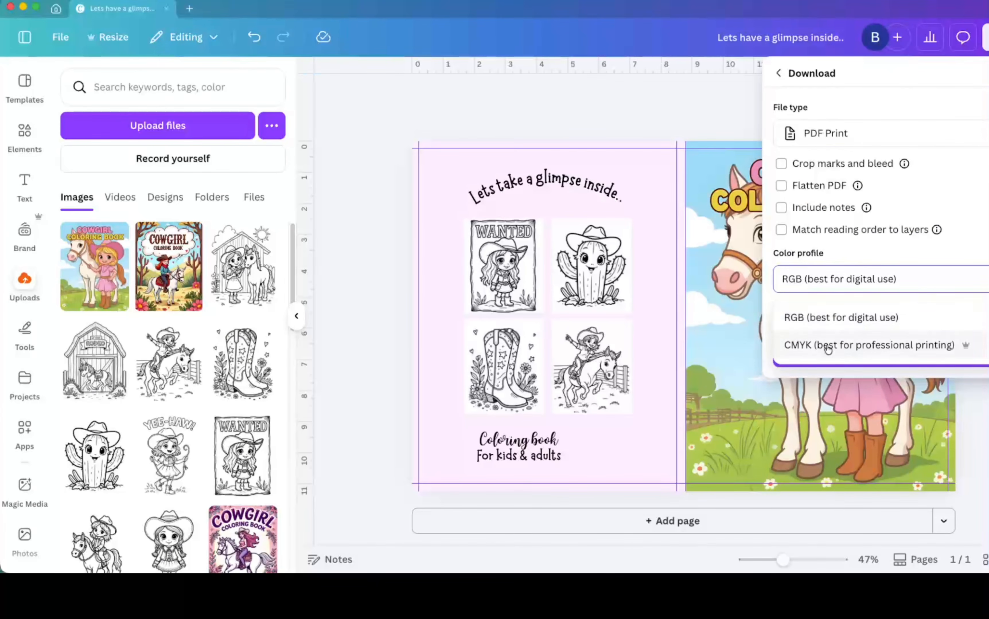